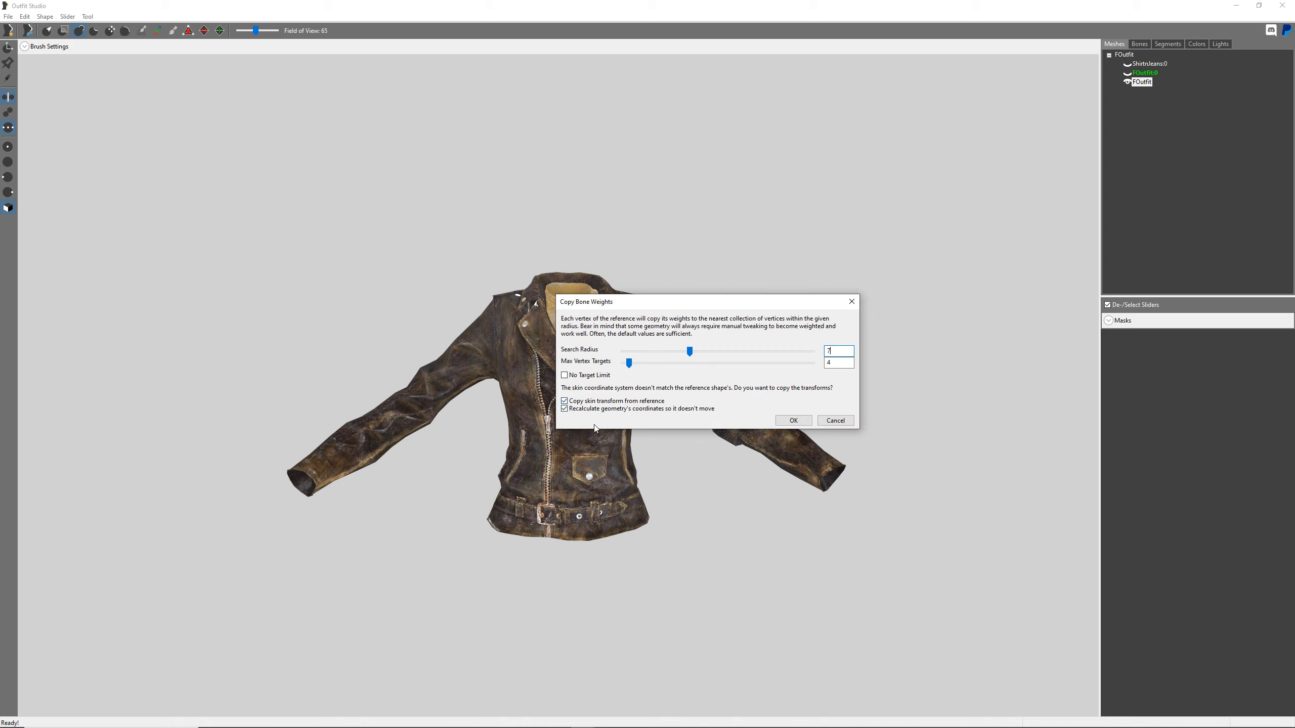
# - Copy bone weights to the FOutfit jacket with search radius 7 and 4 vertex targets, copying the skin transform and recalculating coordinates
pyautogui.click(792, 421)
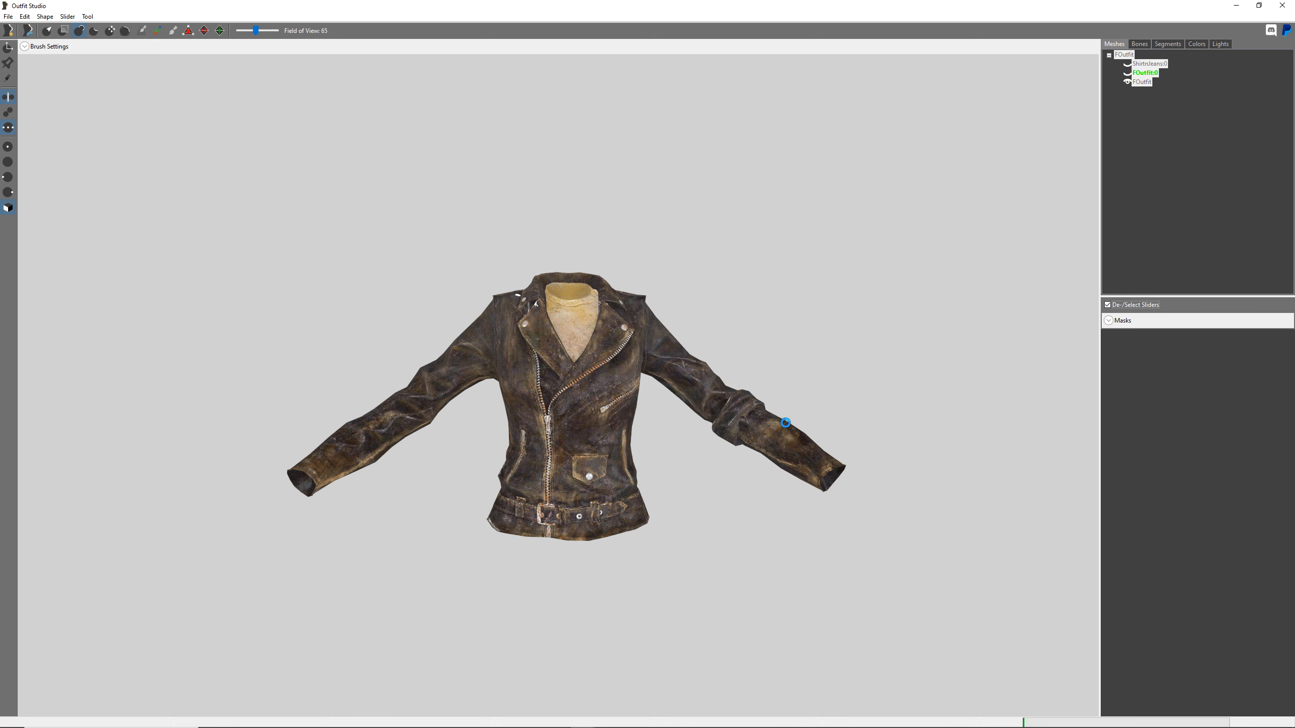
pyautogui.moveTo(561, 370); pyautogui.dragTo(572, 371, button='right')
pyautogui.moveTo(757, 407); pyautogui.dragTo(737, 403, button='right')
pyautogui.scroll(3, 731, 322)
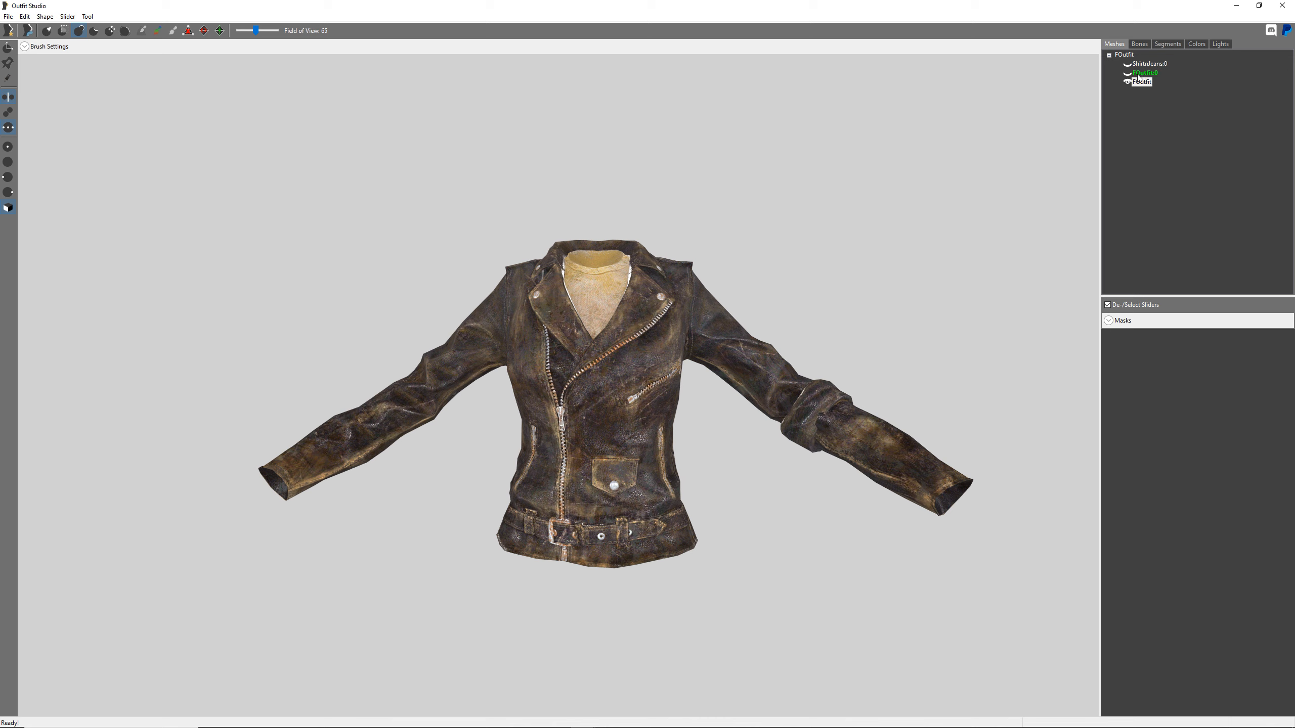
pyautogui.moveTo(656, 343); pyautogui.dragTo(672, 346, button='right')
pyautogui.scroll(1, 673, 346)
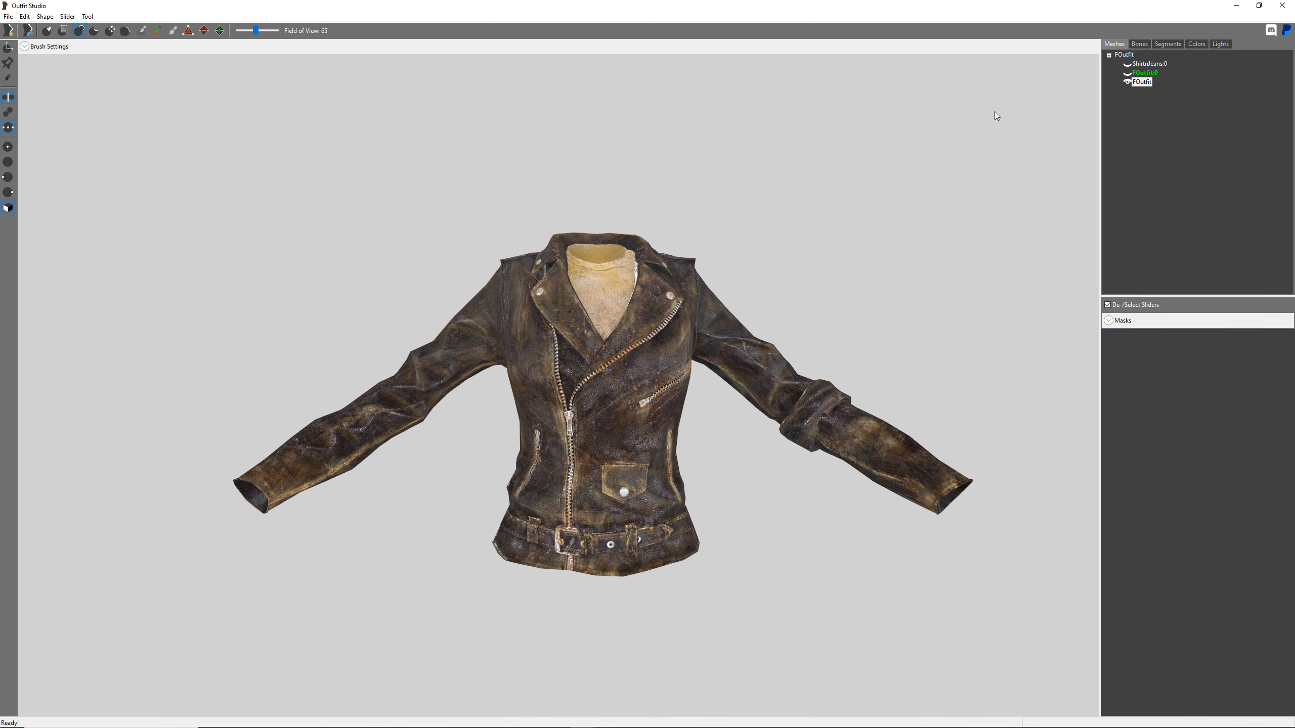
# - Examine the jacket's Belly_skin and Chest bone weights on an untextured wireframe view of the mesh
pyautogui.click(1139, 44)
pyautogui.click(1134, 54)
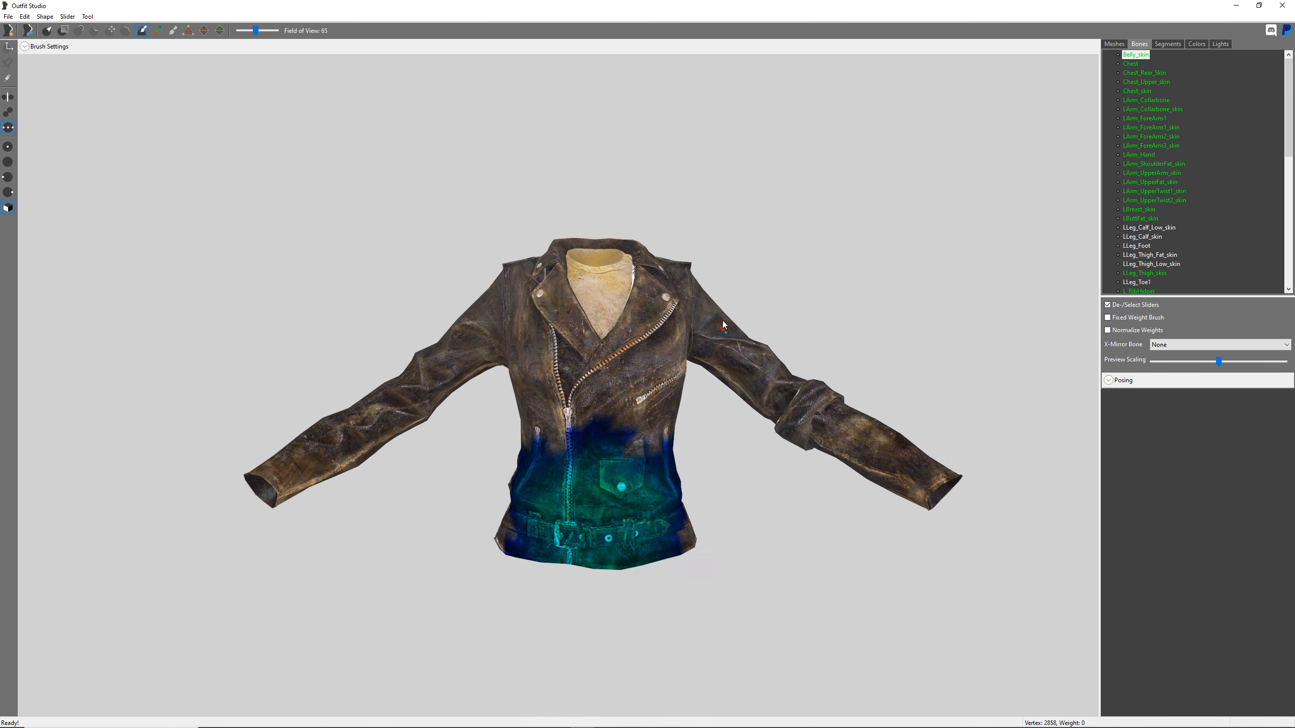
pyautogui.scroll(-2, 727, 325)
pyautogui.press('t')
pyautogui.press('w')
pyautogui.scroll(3, 727, 329)
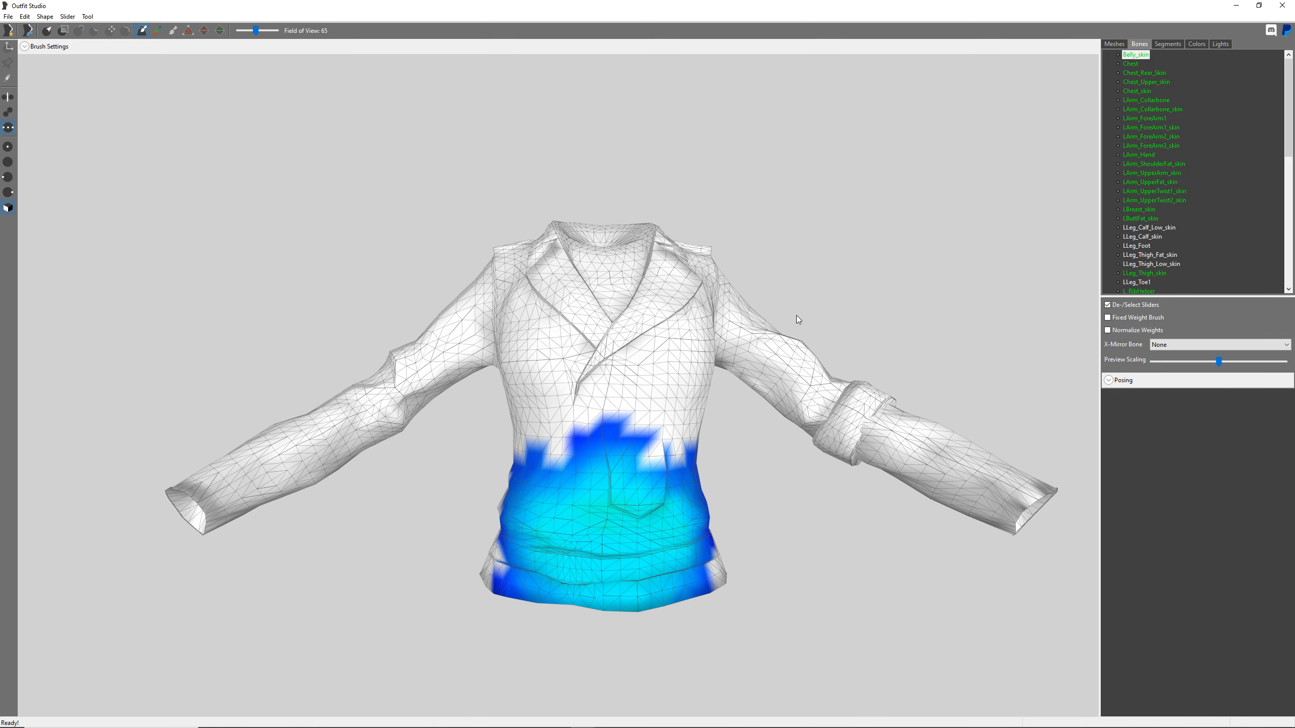
pyautogui.click(1135, 64)
pyautogui.click(1130, 55)
pyautogui.press('Down')
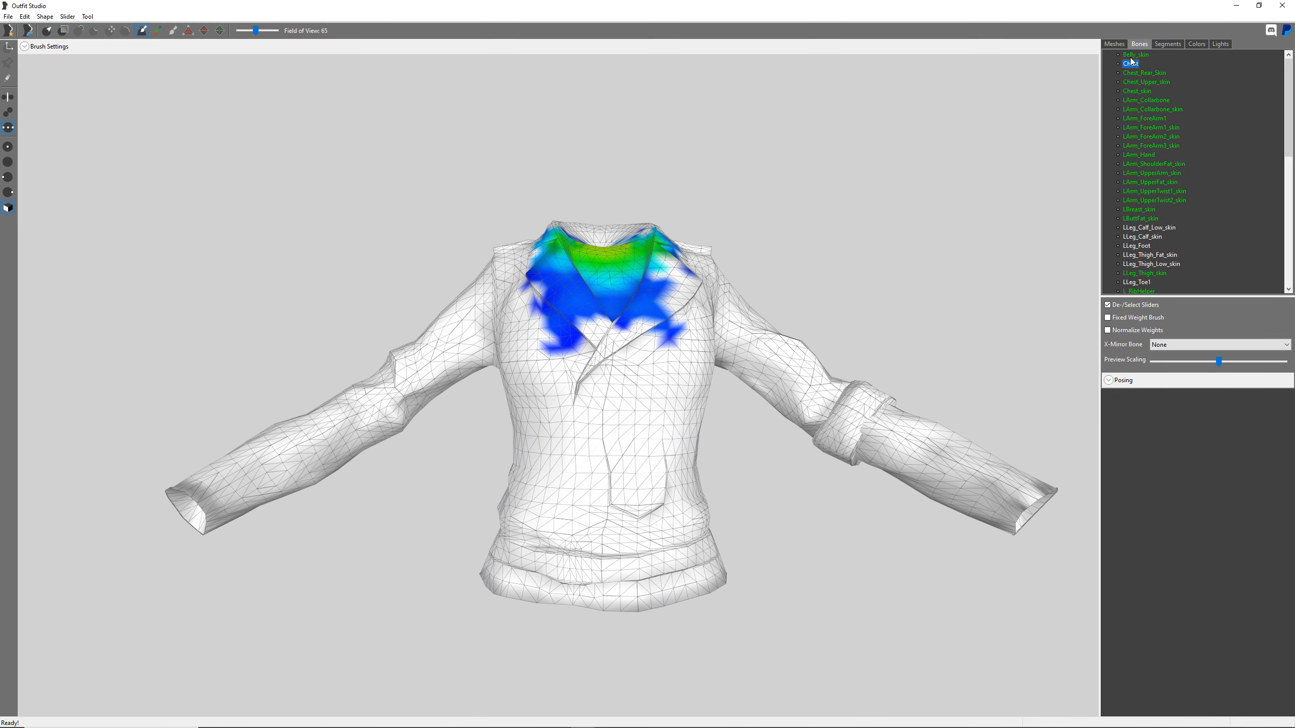
# - Place the project beside a second Outfit Studio window, load the original GreaserJacket FOutfit.nif there, and select its FOutfit:0 mesh
pyautogui.moveTo(1043, 6); pyautogui.dragTo(1294, 178)
pyautogui.click(596, 202)
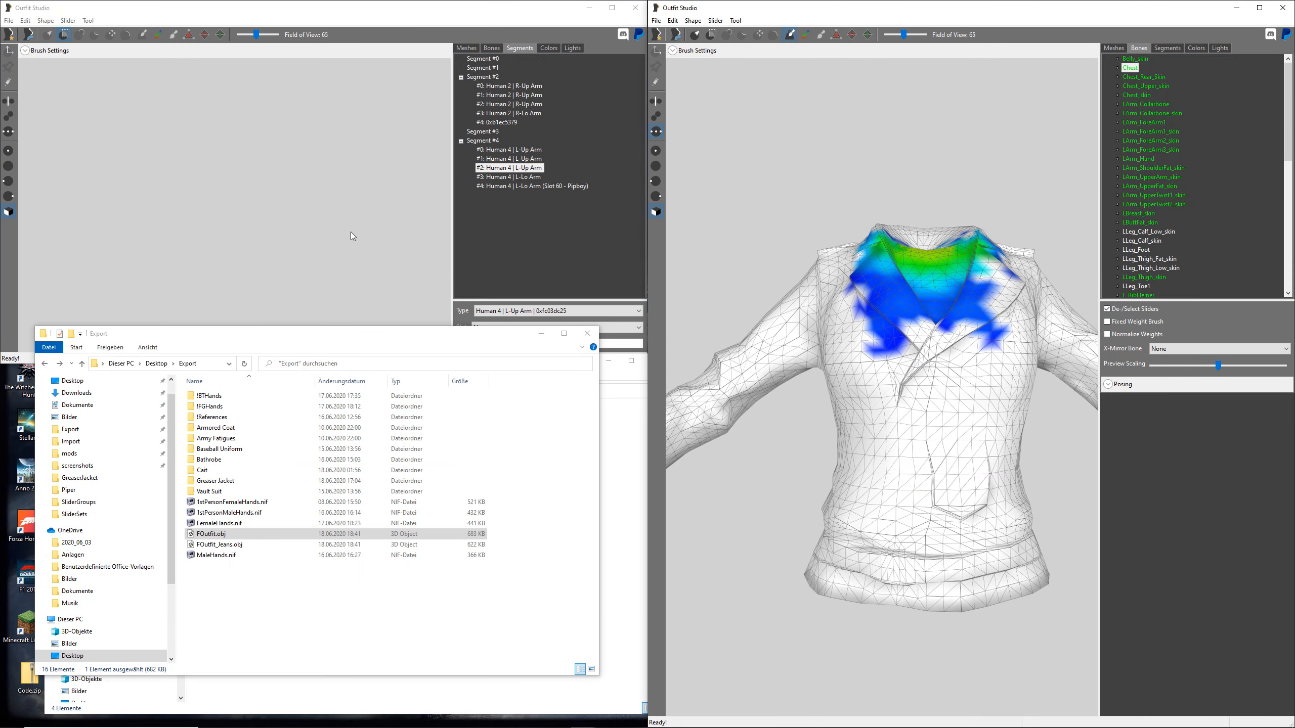
pyautogui.click(631, 583)
pyautogui.moveTo(218, 423); pyautogui.dragTo(191, 254)
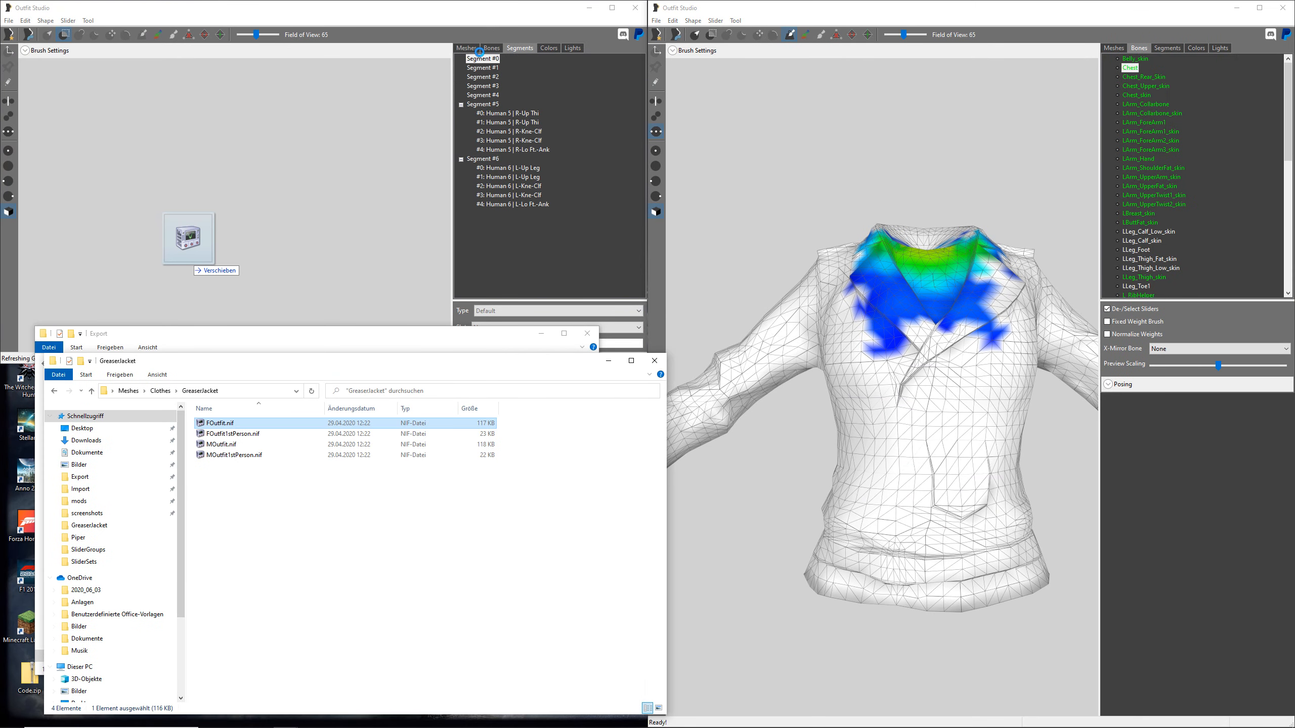
pyautogui.moveTo(250, 176)
pyautogui.mouseDown(button='right')
pyautogui.moveTo(341, 153)
pyautogui.moveTo(359, 132)
pyautogui.mouseUp(button='right')
pyautogui.click(497, 86)
# - Compare the Belly_skin bone weights of the original jacket with those of the new jacket
pyautogui.click(492, 49)
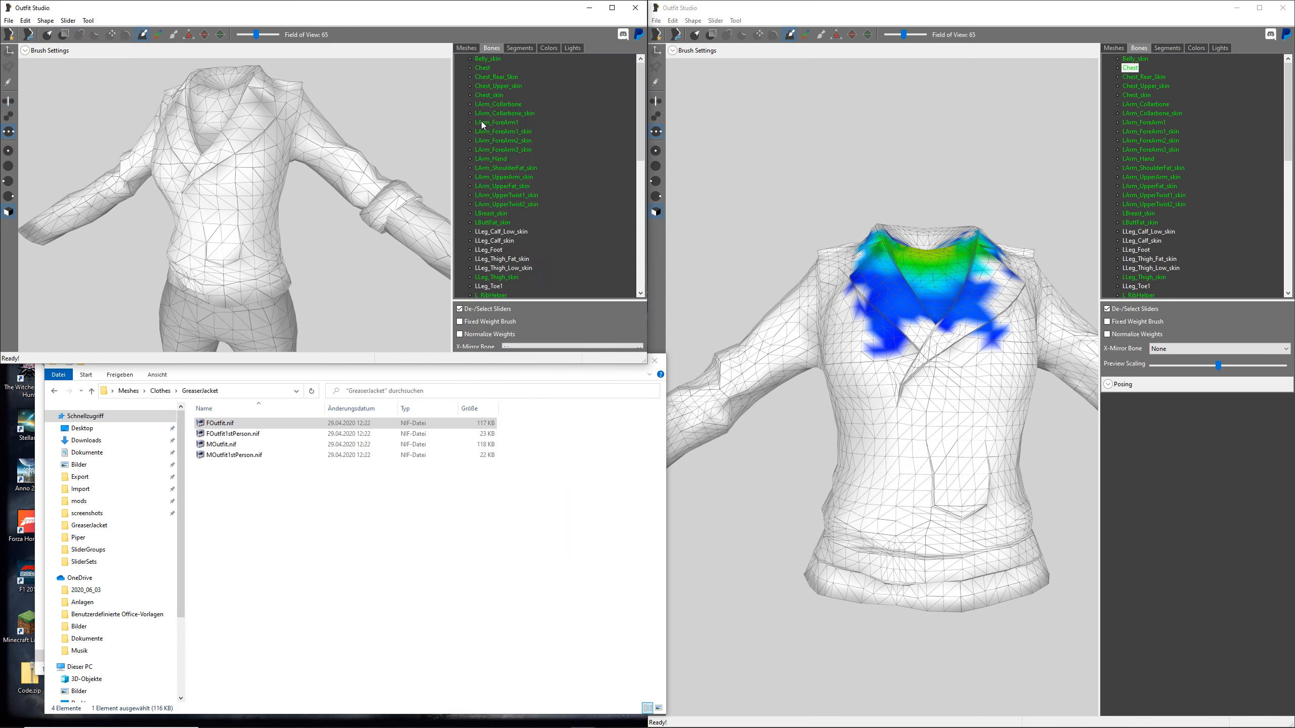
pyautogui.click(488, 59)
pyautogui.scroll(-3, 326, 144)
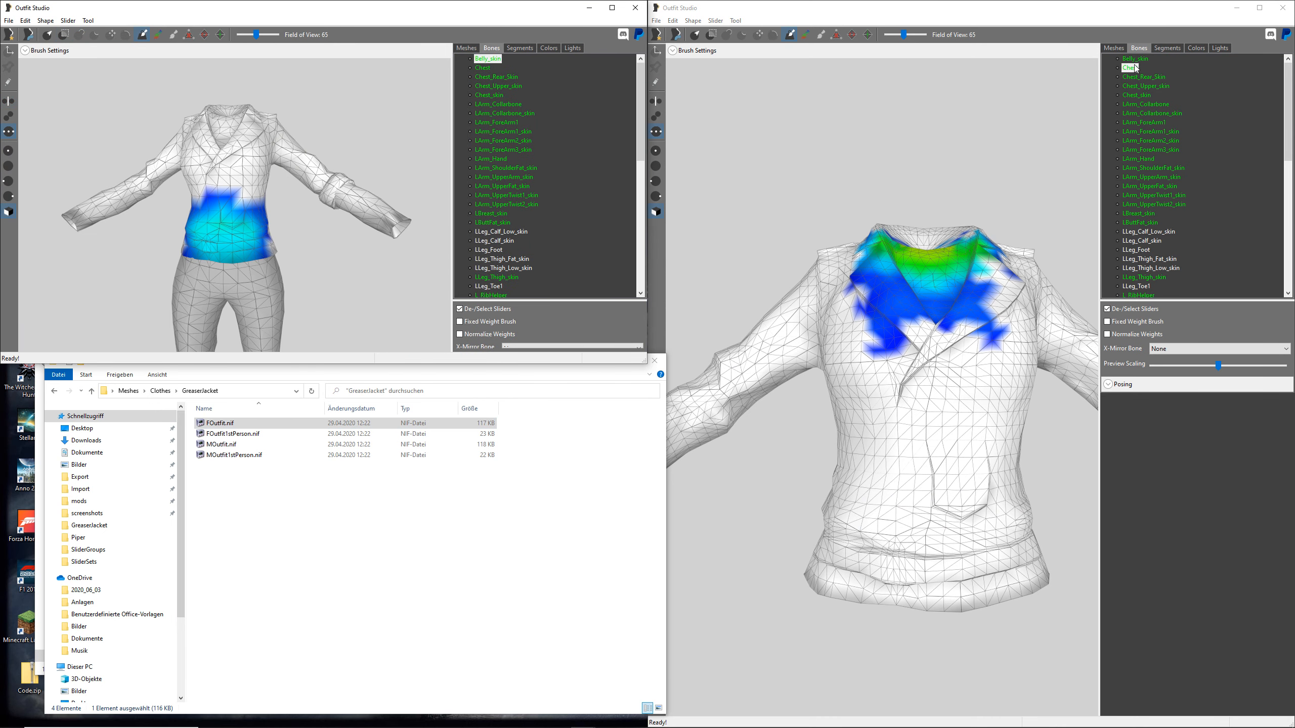
pyautogui.click(1135, 58)
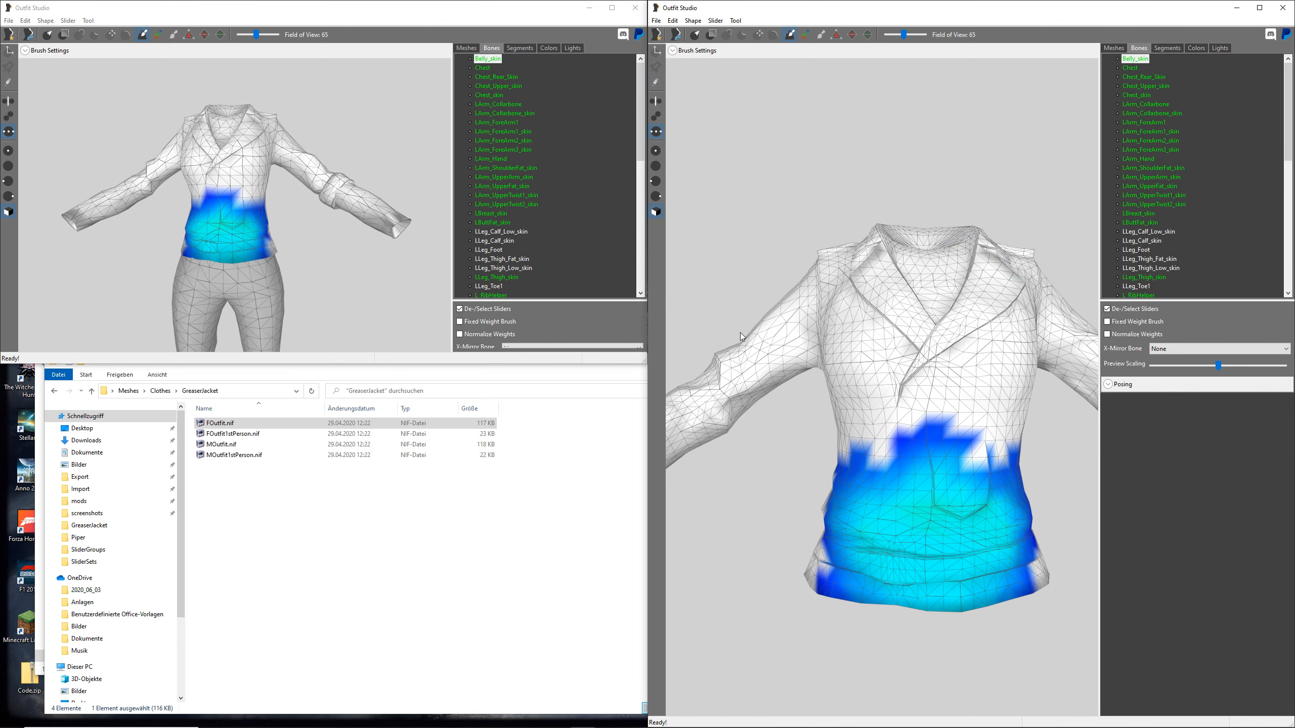
pyautogui.scroll(-2, 712, 328)
pyautogui.scroll(-3, 245, 240)
pyautogui.scroll(4, 252, 208)
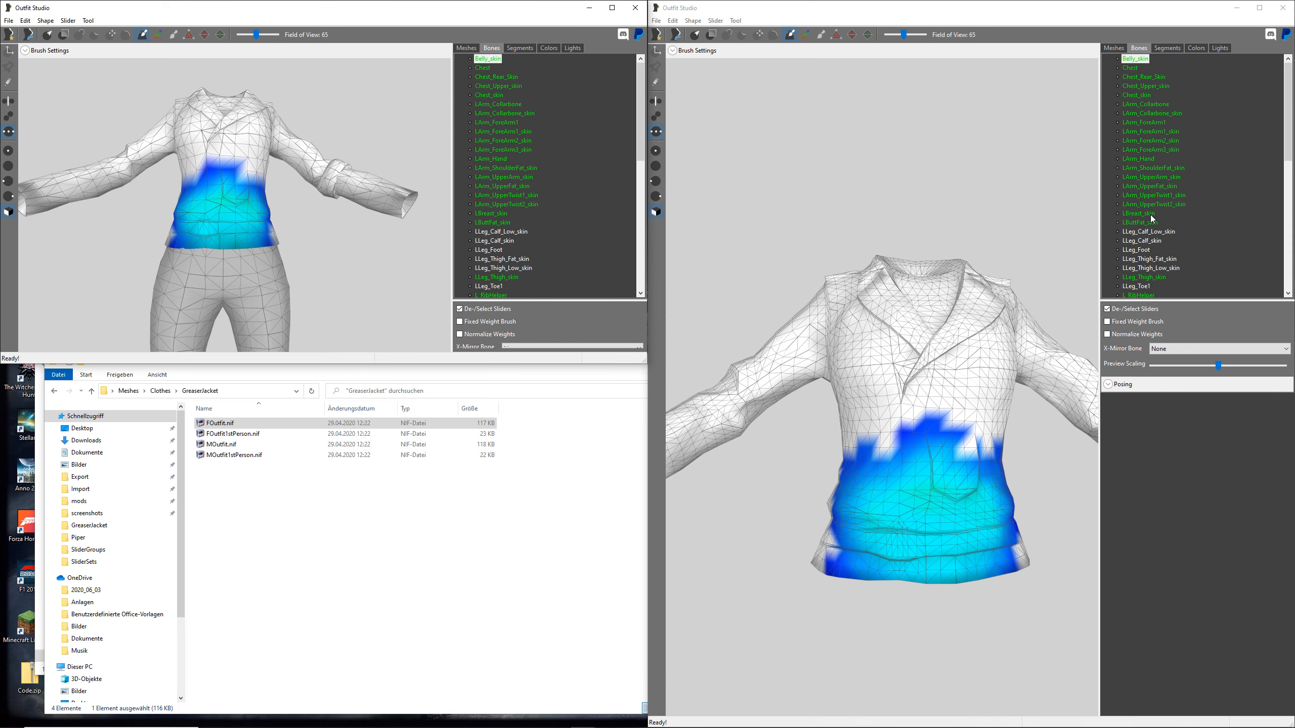
# - Compare the complete bone lists of the original and new jackets for matching weighted bones
pyautogui.scroll(-10, 1170, 220)
pyautogui.scroll(-10, 574, 207)
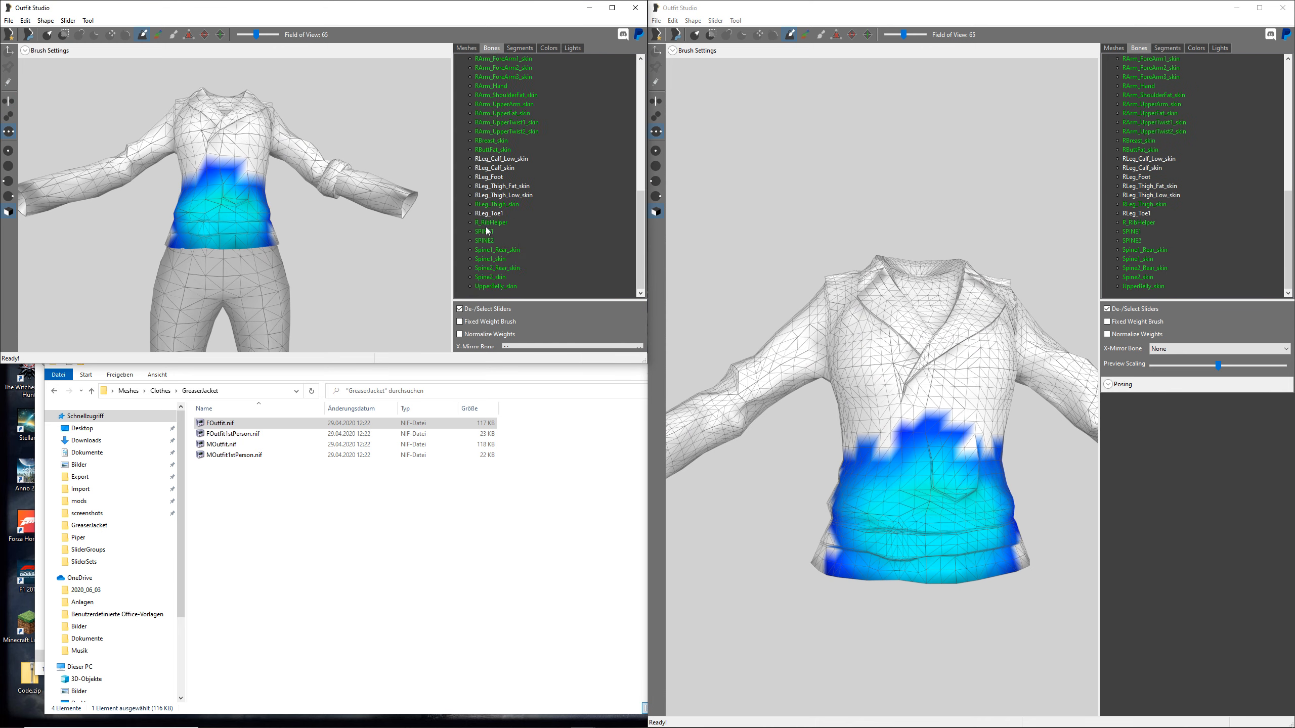
pyautogui.scroll(11, 1180, 244)
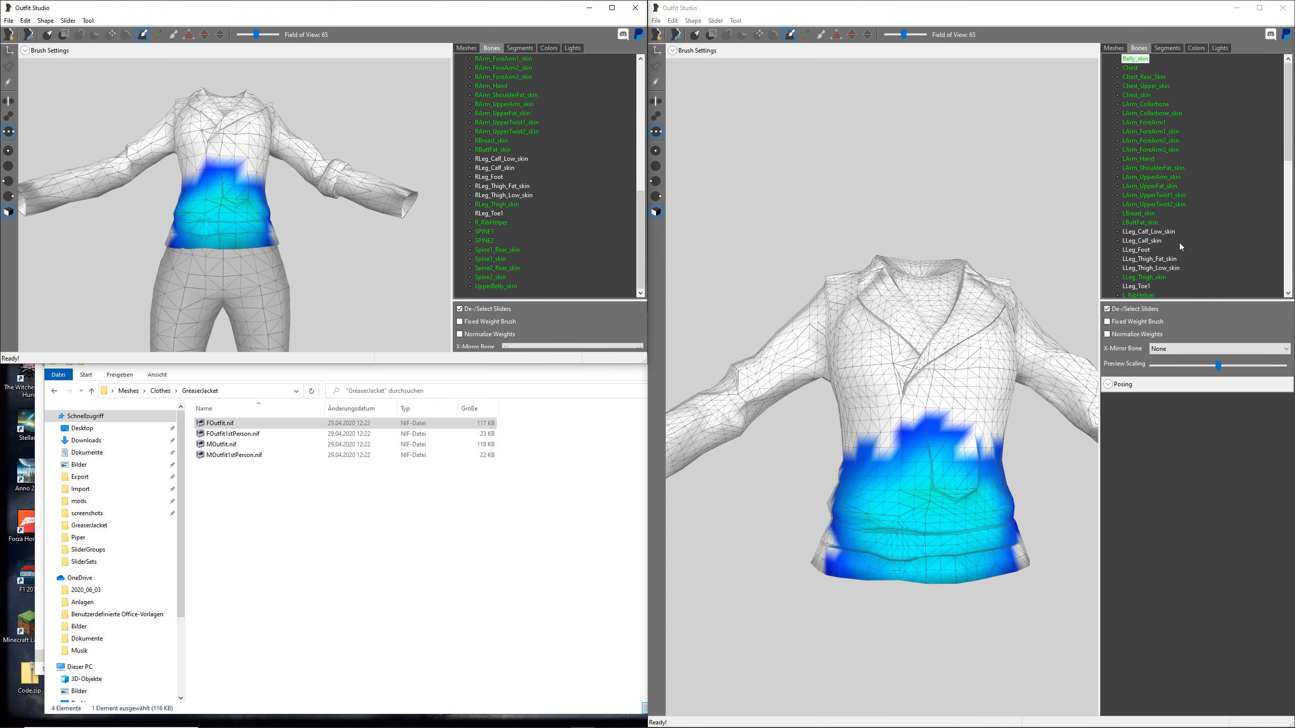
pyautogui.scroll(-11, 1179, 244)
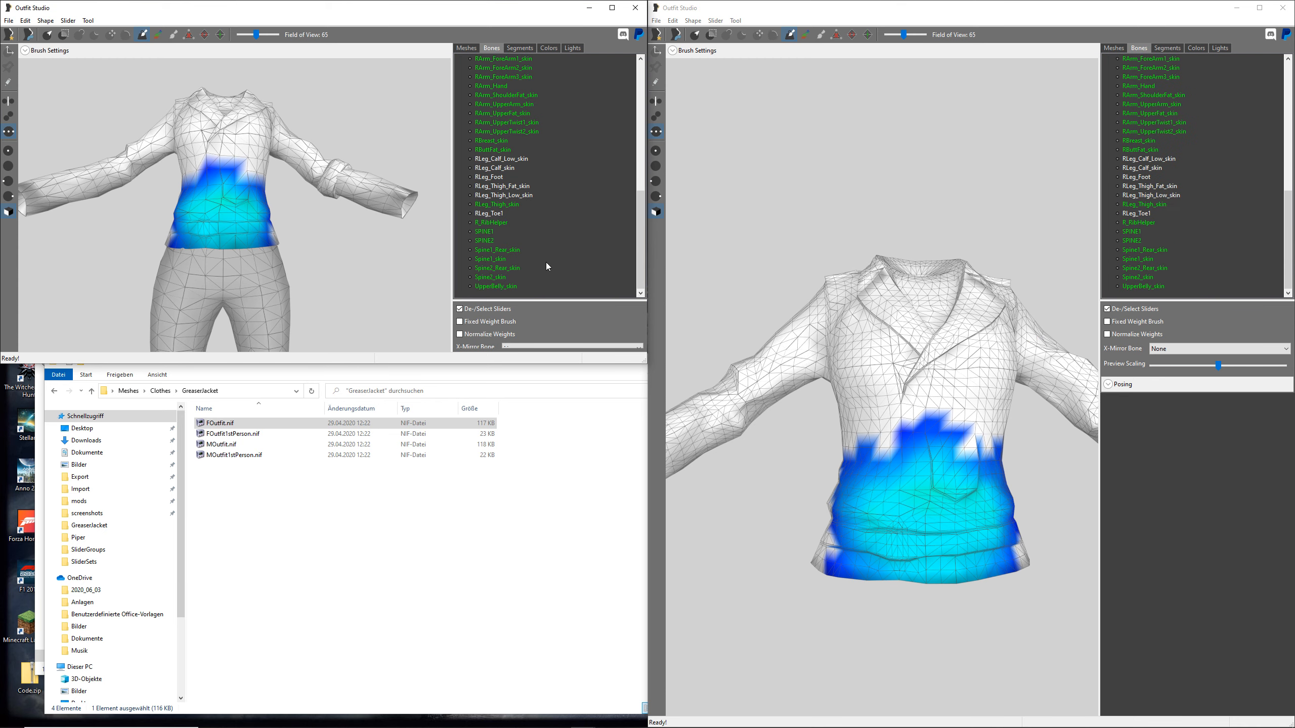
# - Examine the Belly_skin weight distribution around the new jacket's torso and hem
pyautogui.moveTo(962, 488); pyautogui.dragTo(965, 441, button='middle')
pyautogui.moveTo(966, 441); pyautogui.dragTo(927, 474, button='right')
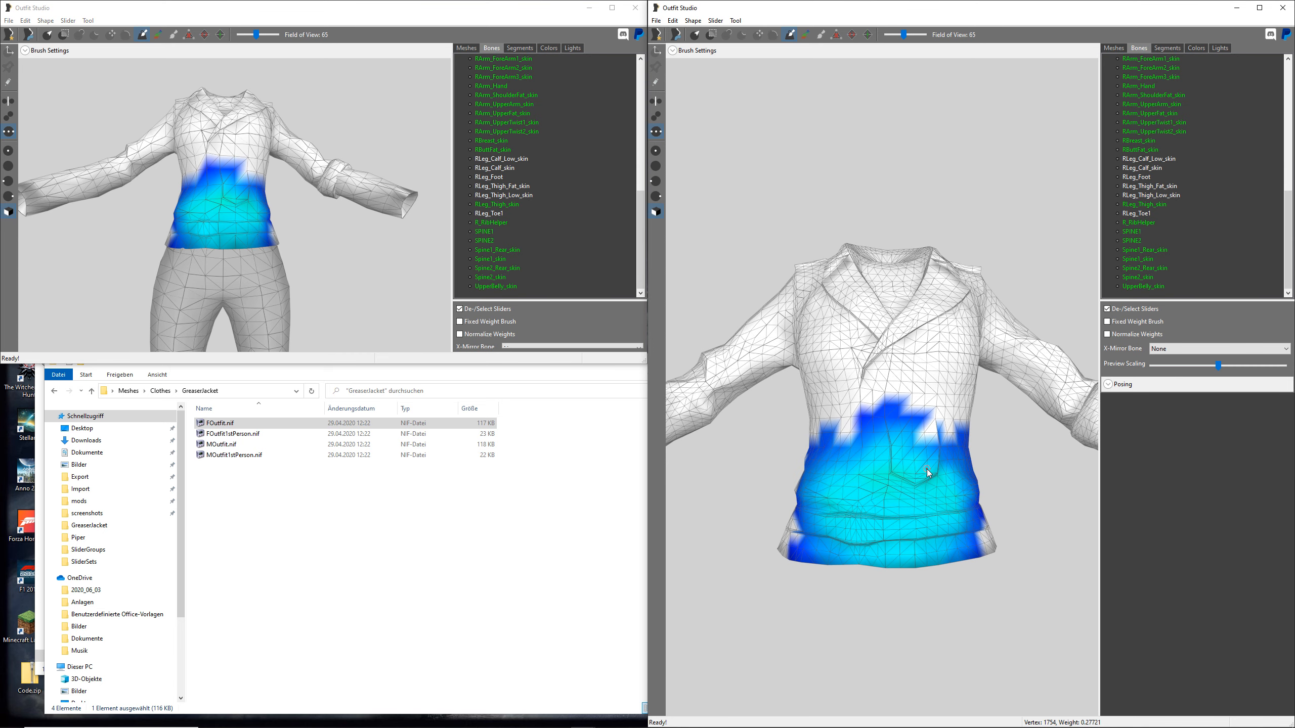
pyautogui.scroll(1, 927, 470)
pyautogui.scroll(2, 926, 470)
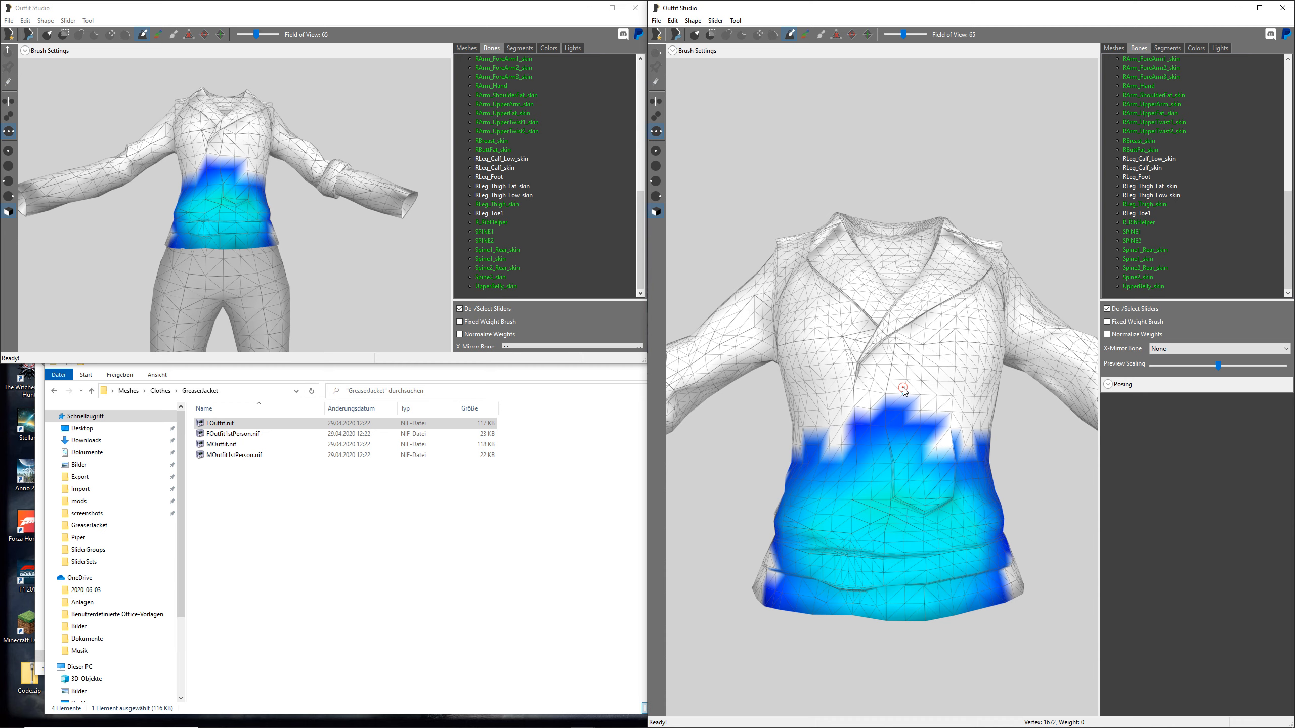
pyautogui.scroll(-2, 903, 392)
pyautogui.moveTo(968, 461); pyautogui.dragTo(949, 459, button='middle')
pyautogui.scroll(-1, 949, 460)
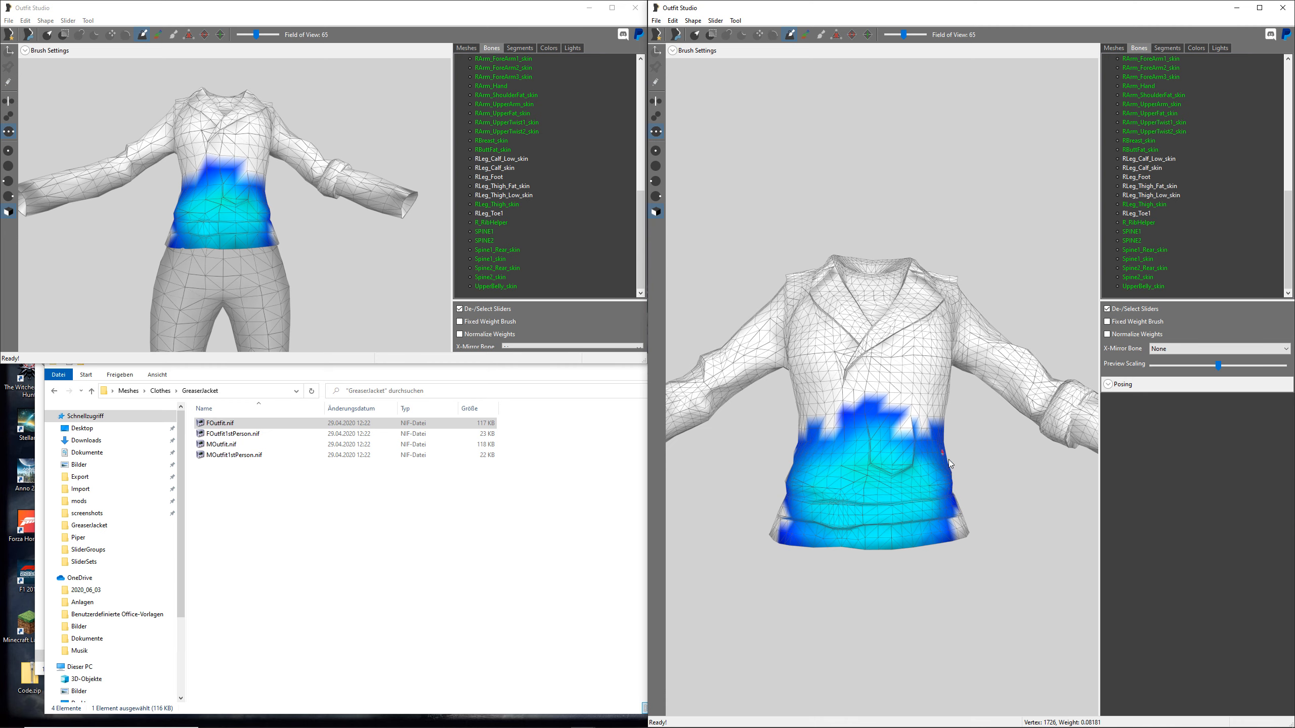
pyautogui.moveTo(949, 460); pyautogui.dragTo(988, 446, button='right')
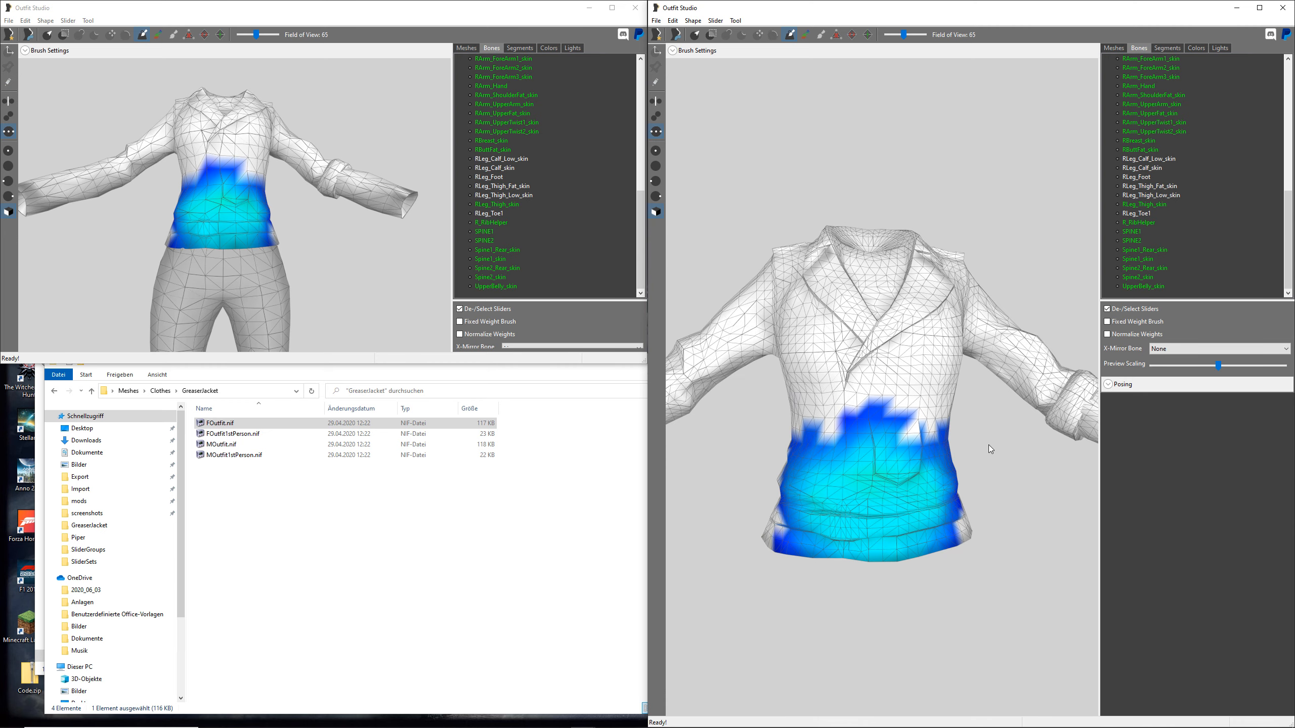
# - Delete the ShirtnJeans:0 and FOutfit:0 meshes from the new outfit project, keeping only FOutfit
pyautogui.click(1112, 48)
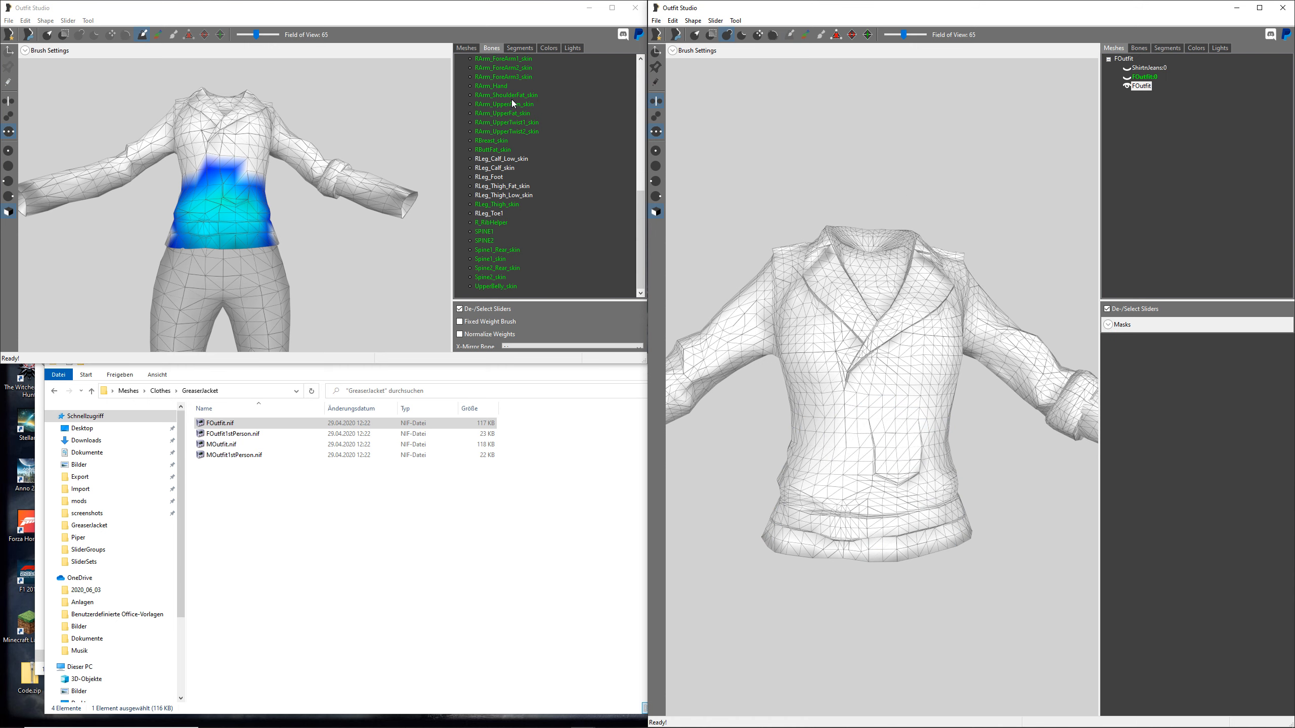
pyautogui.click(466, 48)
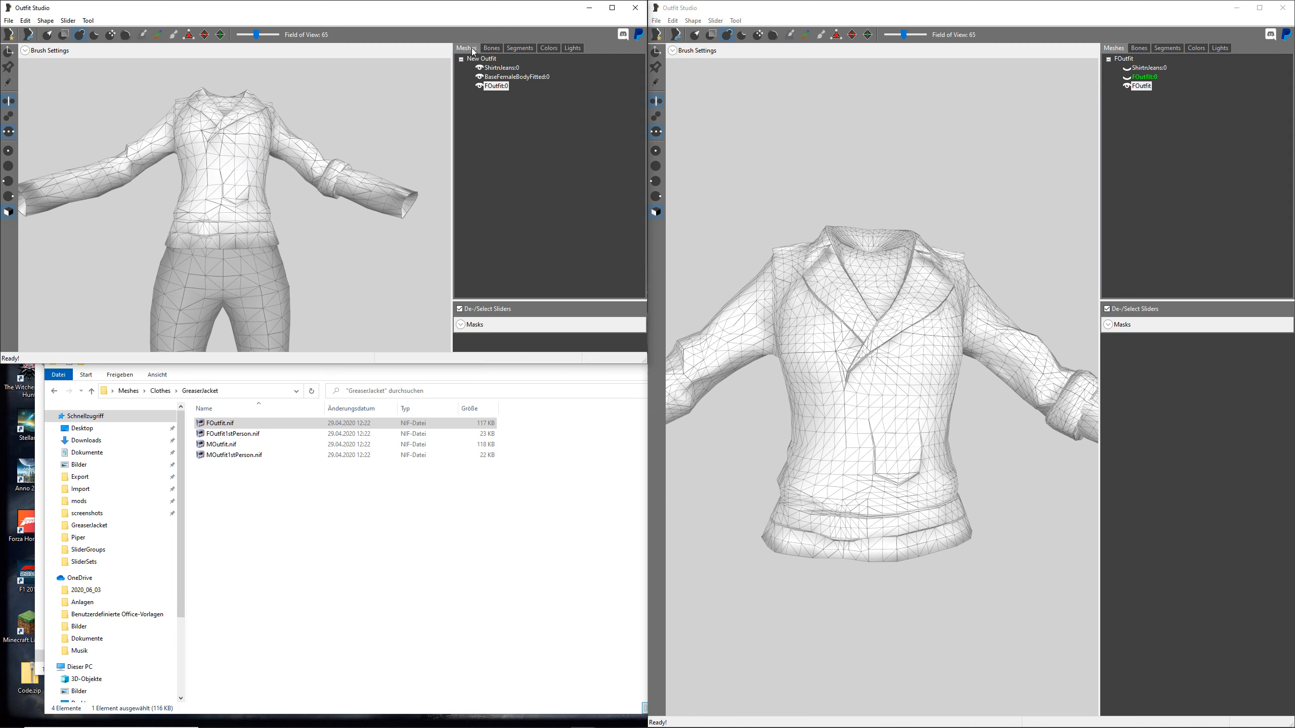
pyautogui.click(1147, 77)
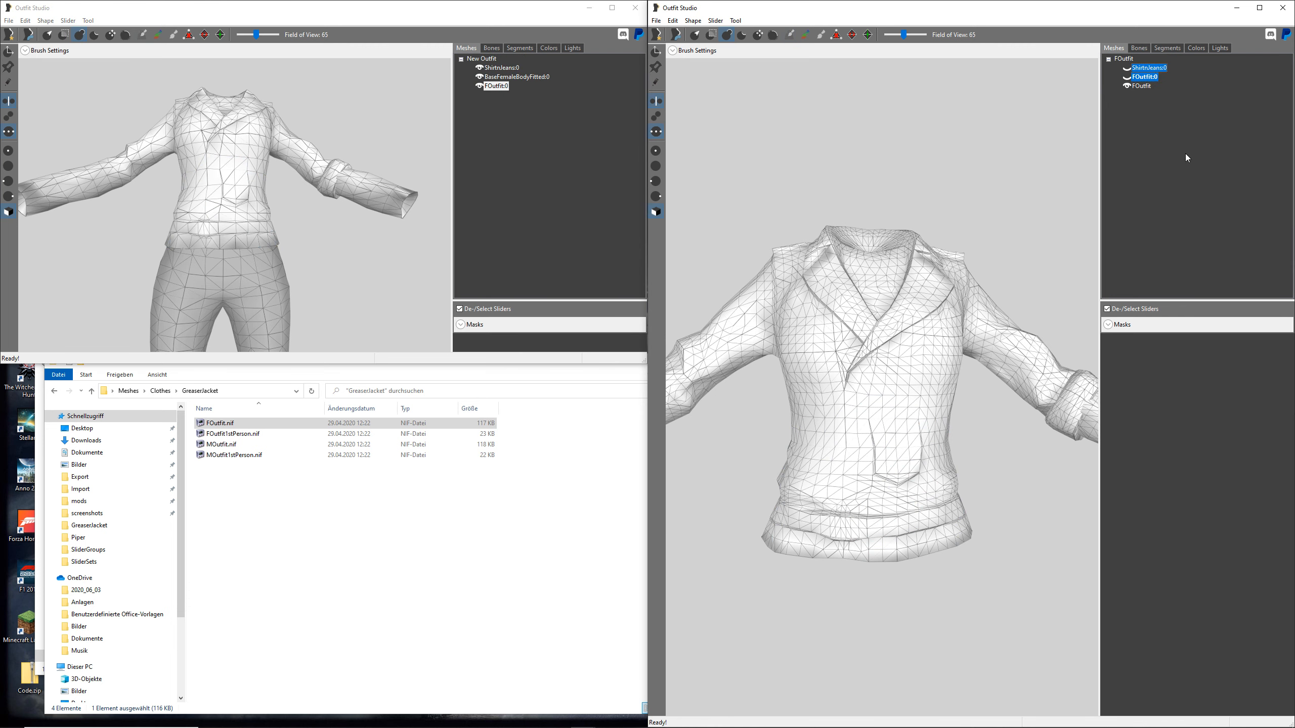
pyautogui.press('Delete')
pyautogui.press('Return')
# - Display the segment assignments of the original and new jackets side by side for comparison
pyautogui.scroll(6, 327, 200)
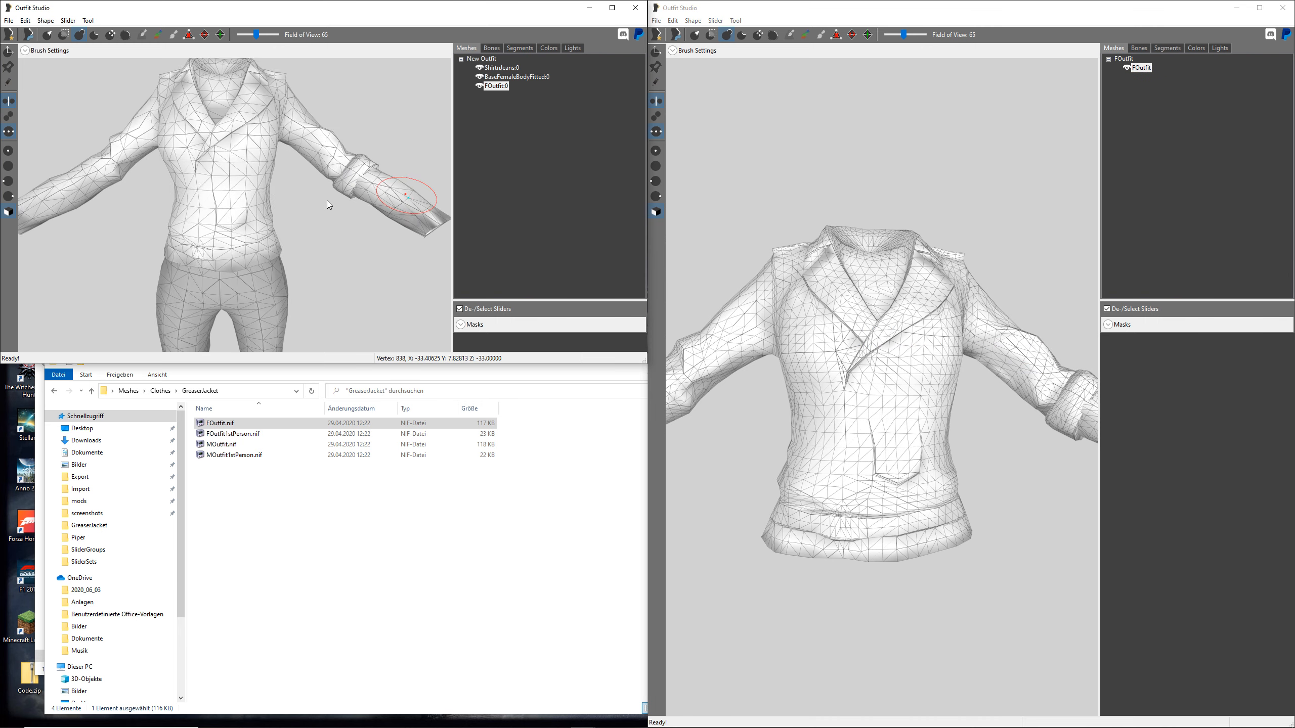
pyautogui.click(522, 50)
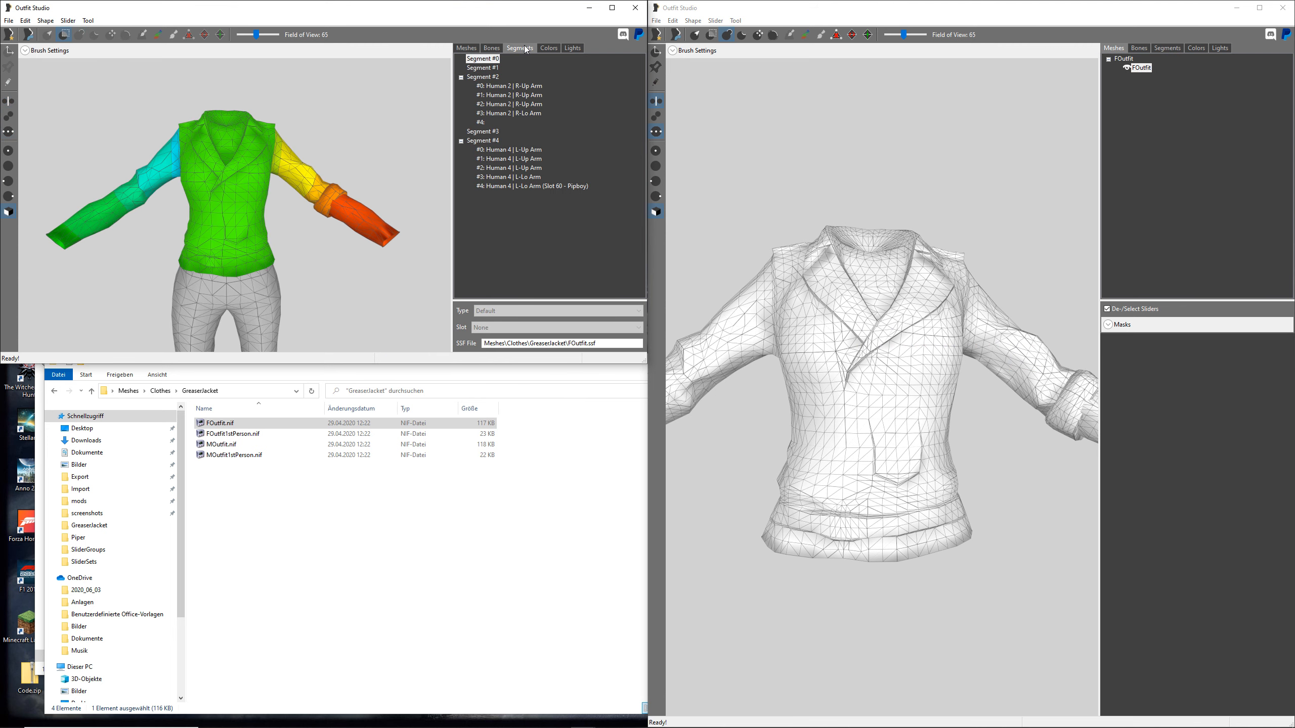
pyautogui.click(1153, 50)
pyautogui.scroll(-4, 913, 277)
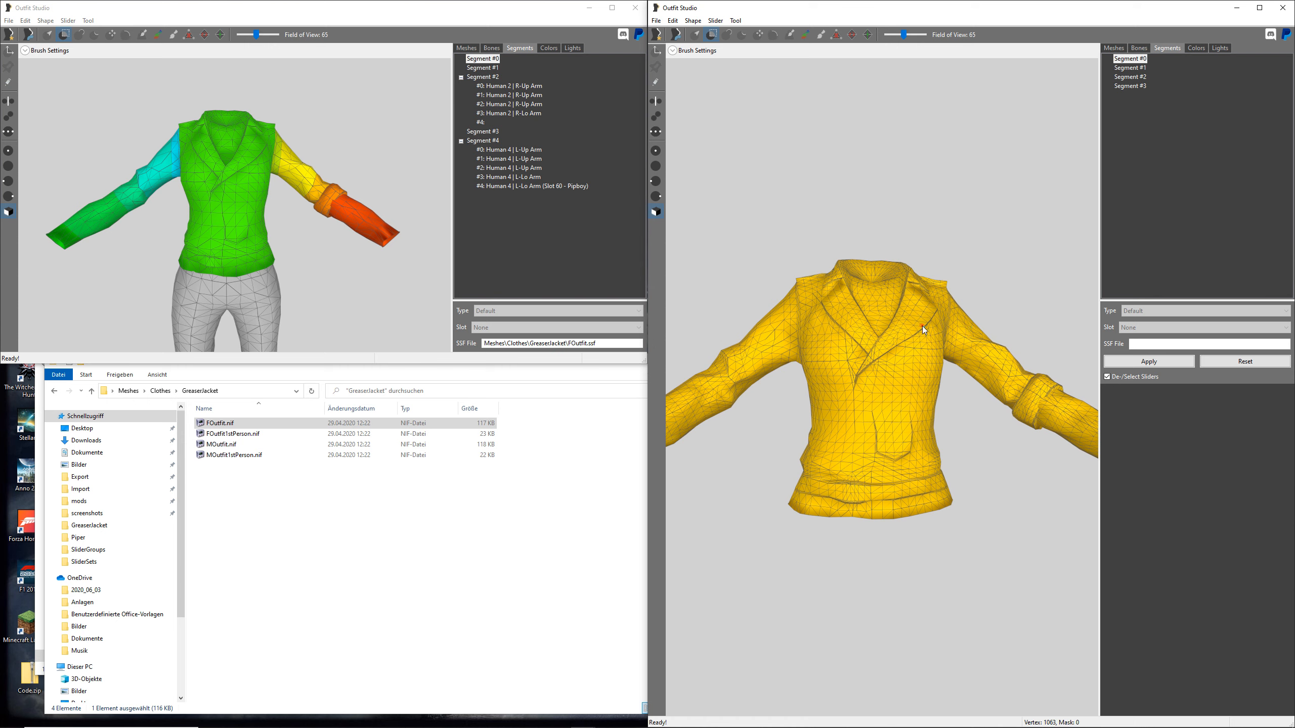
pyautogui.moveTo(922, 326); pyautogui.dragTo(948, 303, button='middle')
pyautogui.moveTo(948, 303); pyautogui.dragTo(945, 306, button='right')
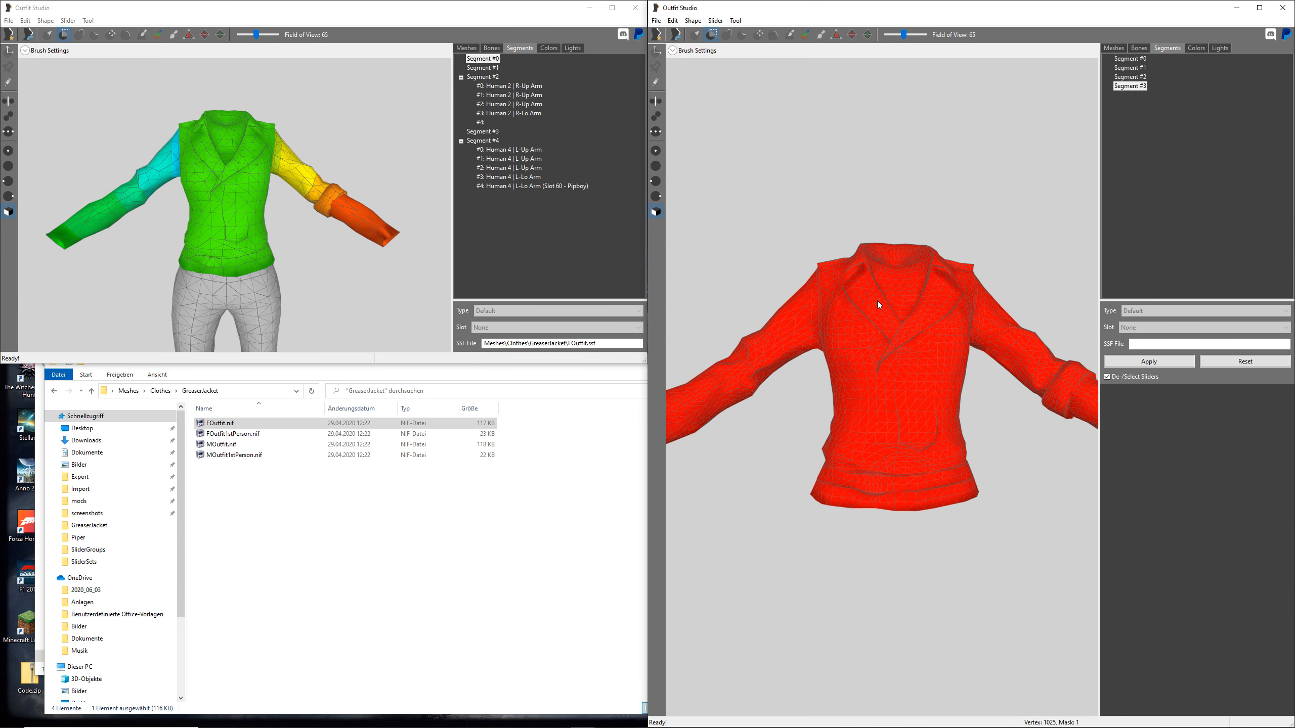
# - Inspect Segment #2 and Segment #3 on the new jacket against the original's coloured arm and torso segments
pyautogui.click(1140, 77)
pyautogui.click(1135, 86)
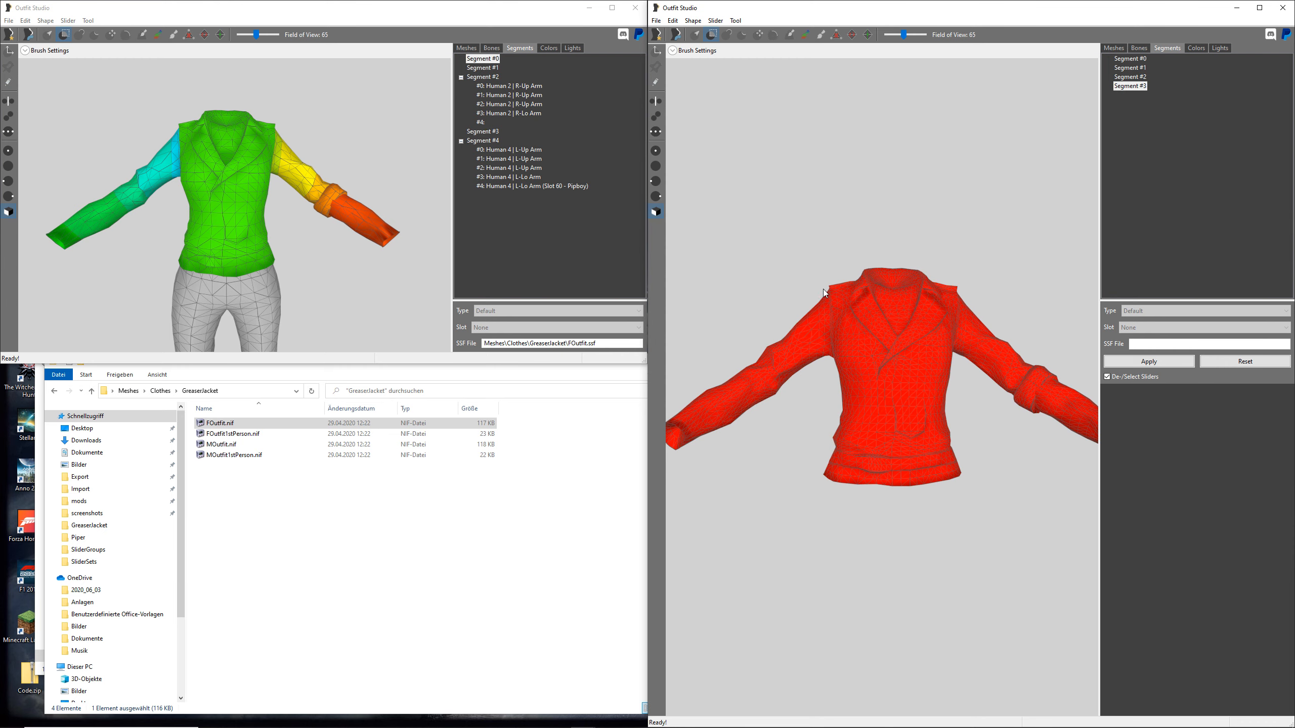
pyautogui.moveTo(905, 383); pyautogui.dragTo(929, 384, button='middle')
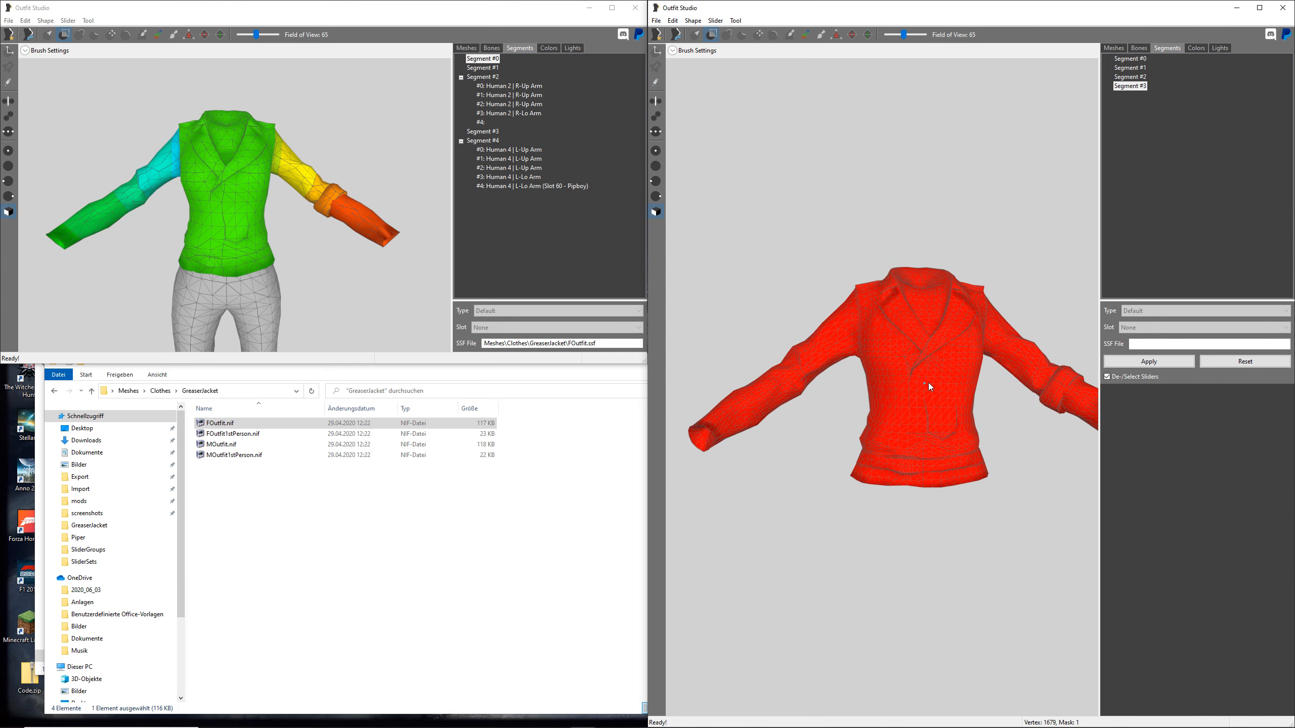
pyautogui.moveTo(955, 481)
pyautogui.mouseDown(button='middle')
pyautogui.moveTo(934, 477)
pyautogui.moveTo(947, 486)
pyautogui.mouseUp(button='middle')
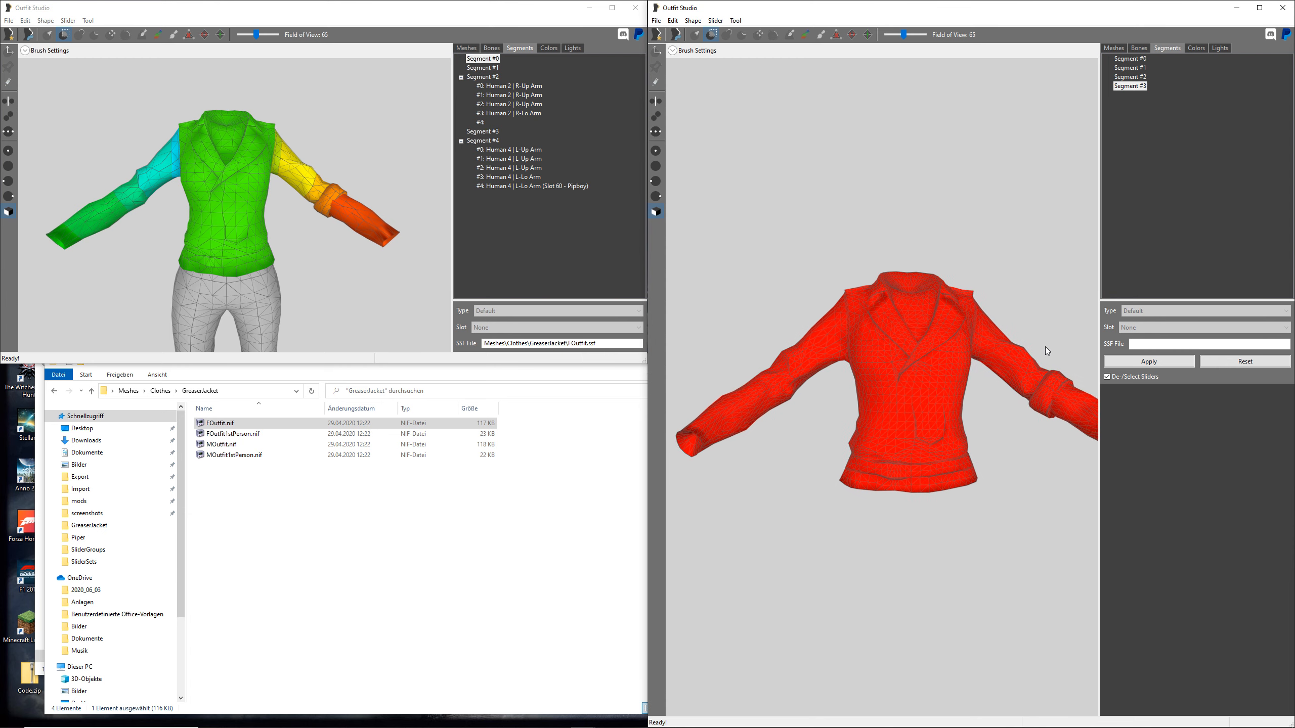
pyautogui.moveTo(1048, 348); pyautogui.dragTo(1039, 344, button='middle')
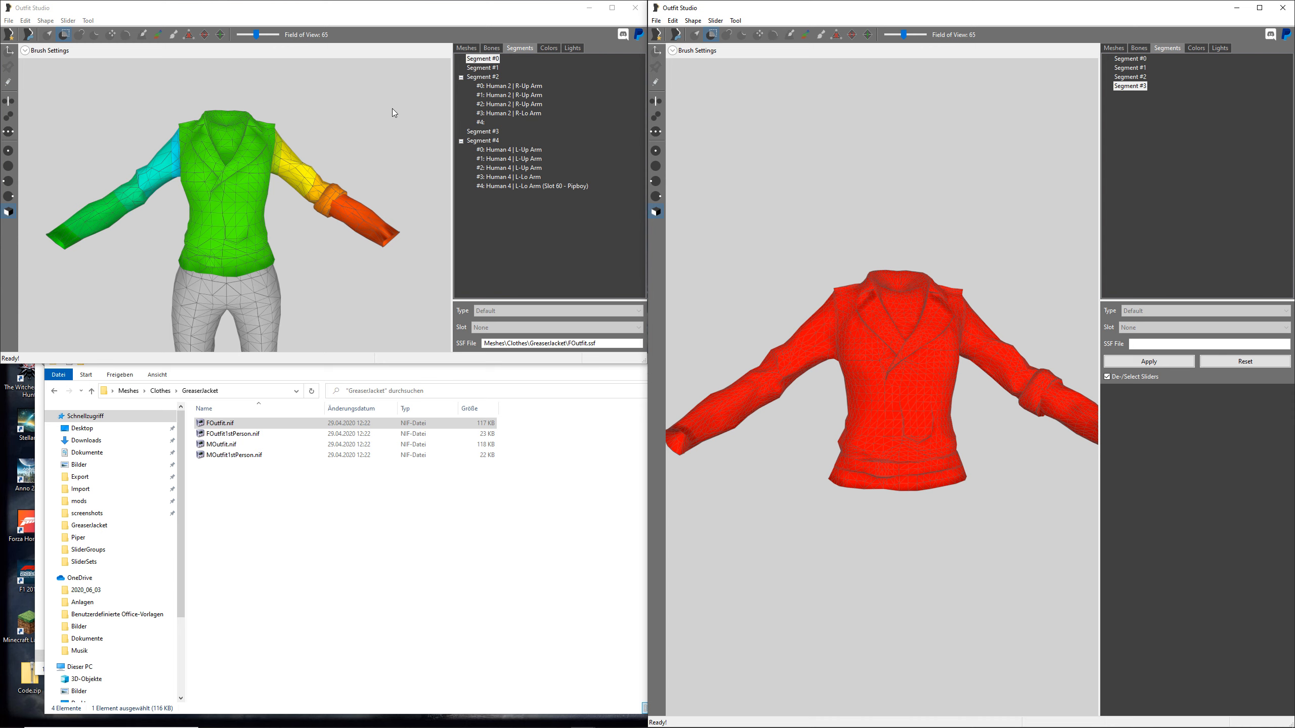
pyautogui.moveTo(305, 174); pyautogui.dragTo(320, 177, button='right')
pyautogui.scroll(-1, 321, 177)
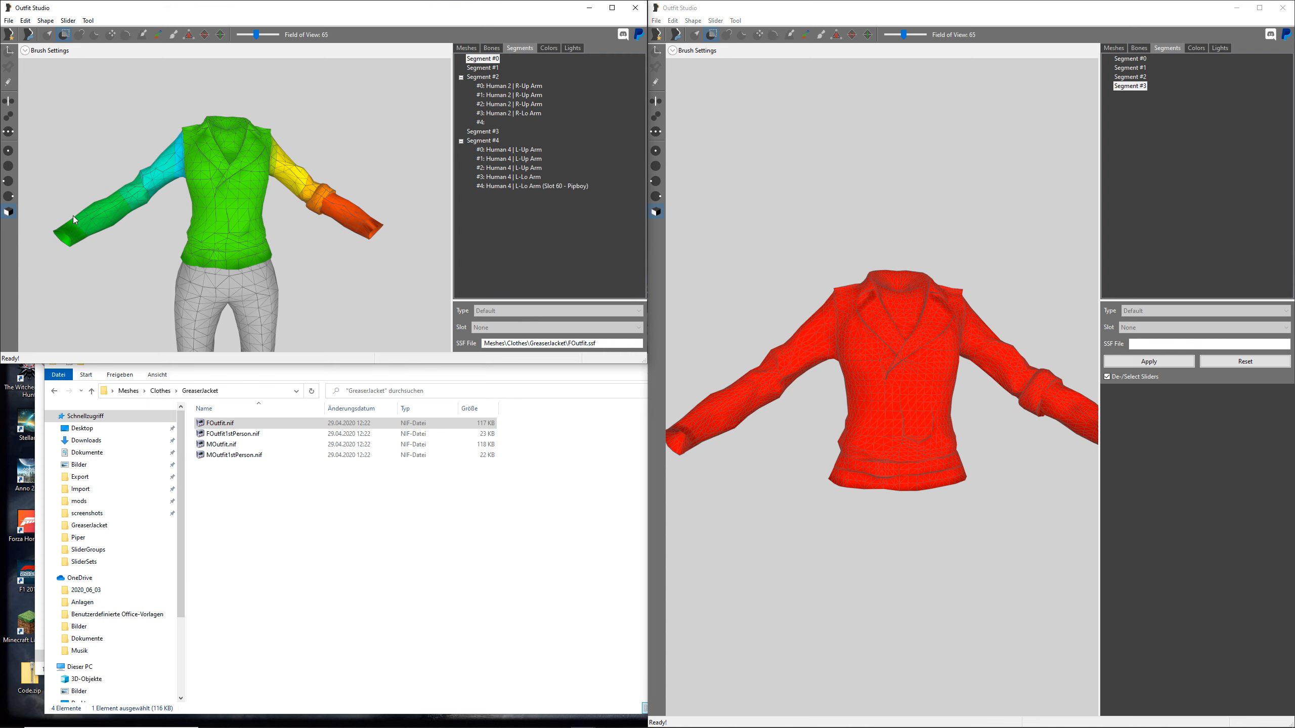
# - Copy the original's SSF file path Meshes\Clothes\GreaserJacket\FOutfit.ssf to the new jacket and apply it
pyautogui.moveTo(595, 344); pyautogui.dragTo(484, 344)
pyautogui.hotkey('ctrl', 'c')
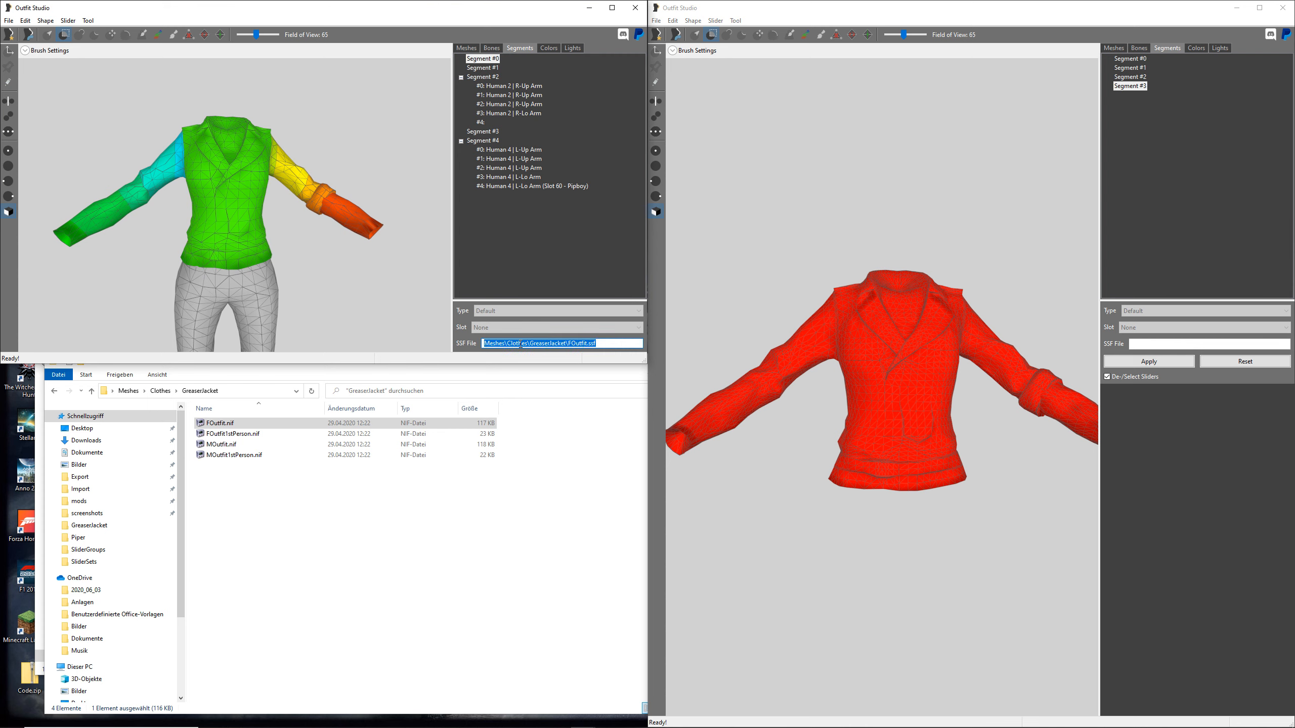
pyautogui.click(1144, 344)
pyautogui.hotkey('ctrl', 'v')
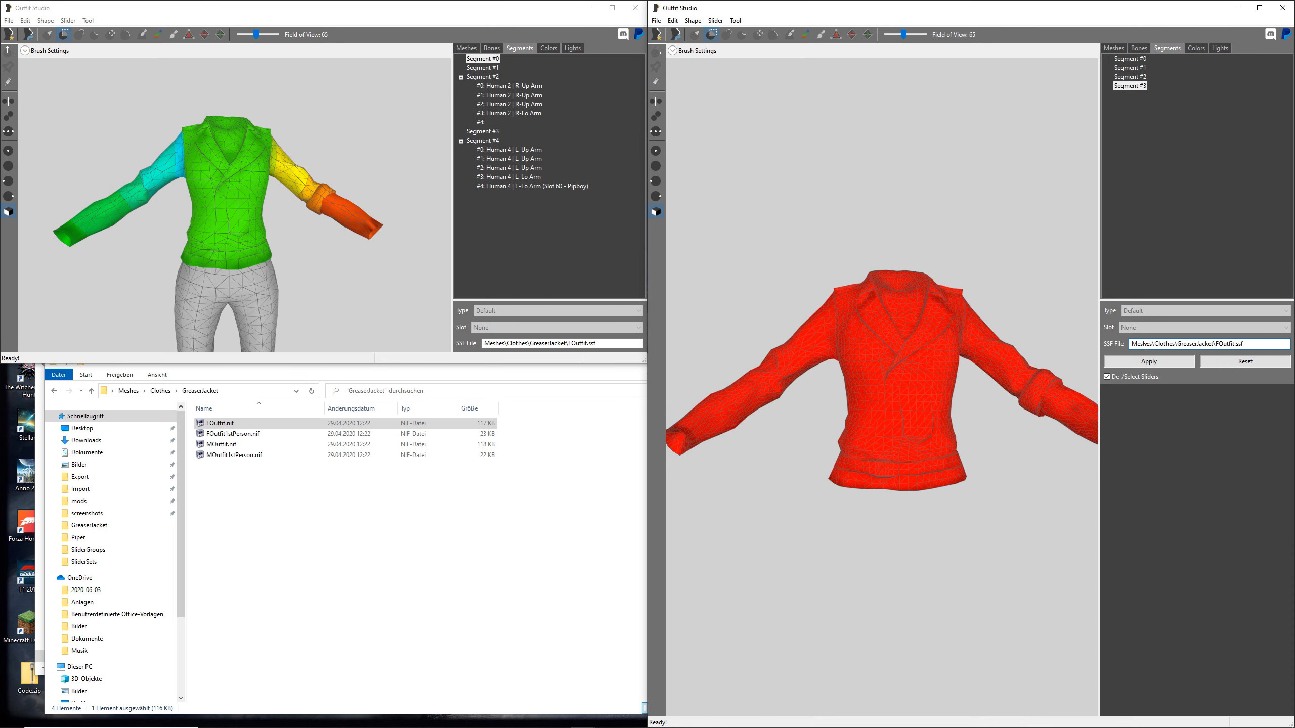
pyautogui.click(1156, 363)
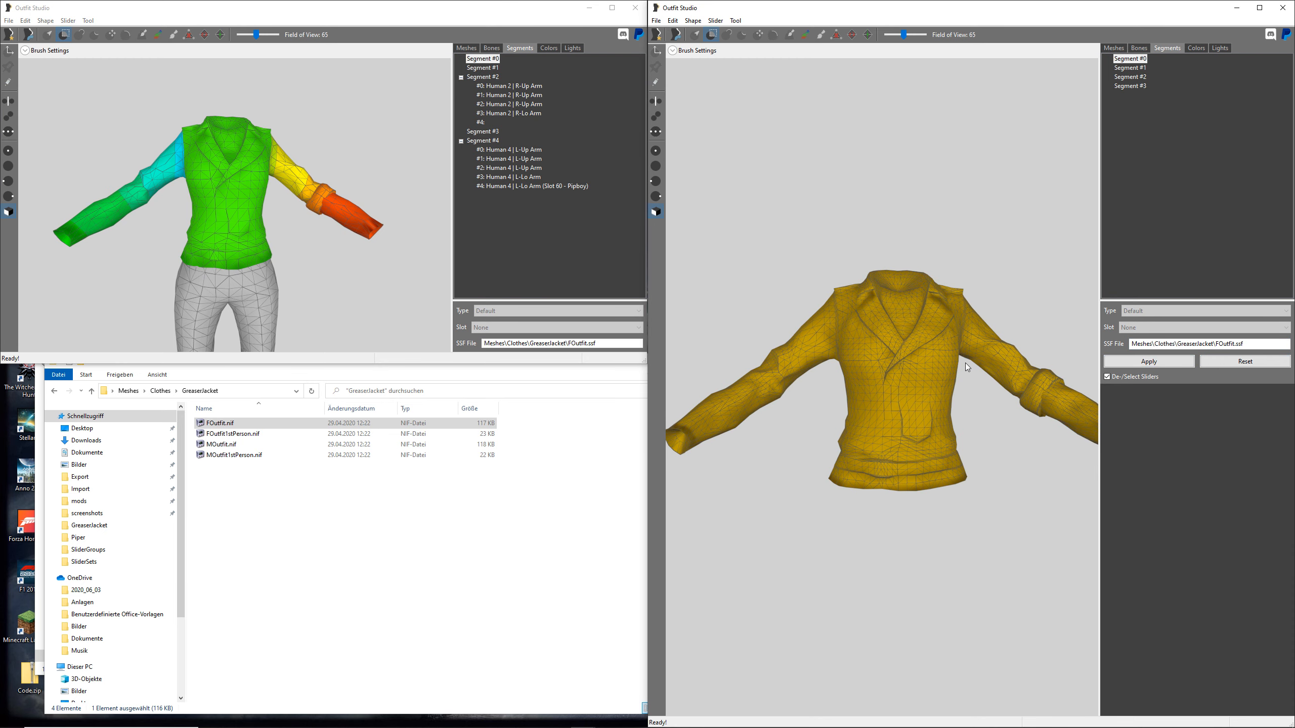
pyautogui.moveTo(971, 361); pyautogui.dragTo(953, 363, button='middle')
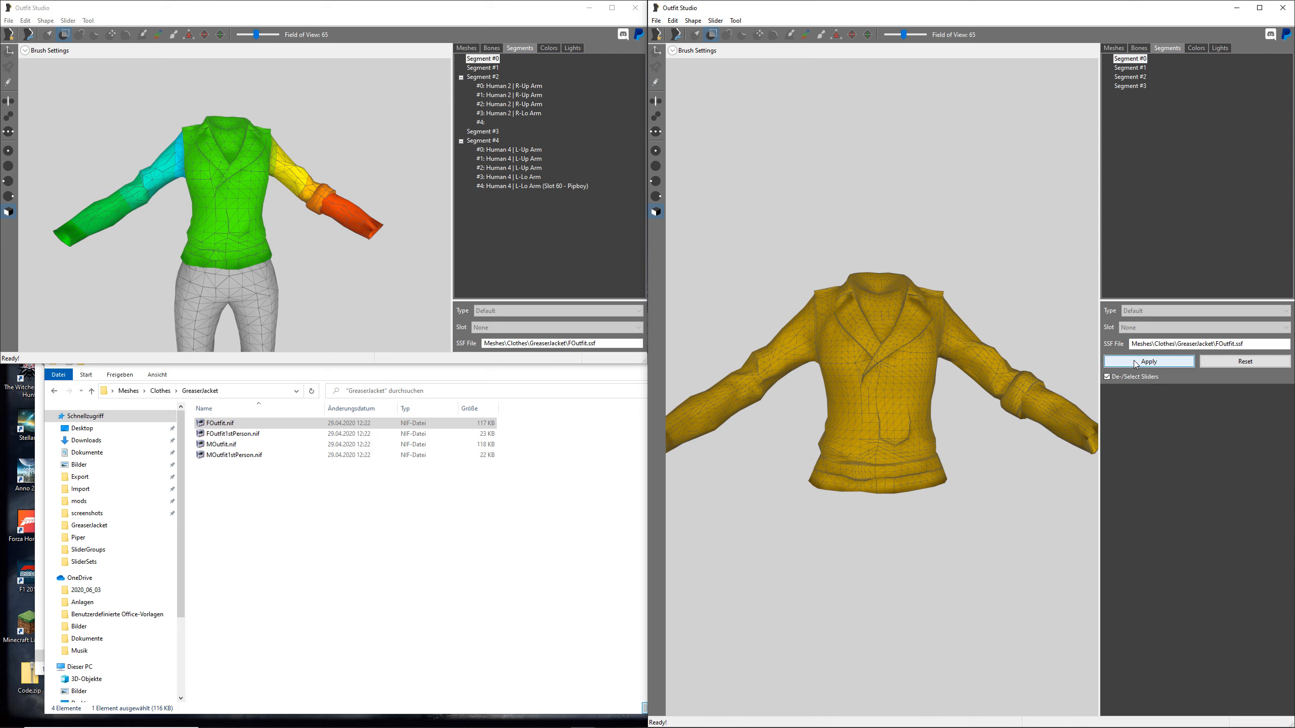
# - Apply the new jacket's segment settings and add a fifth top-level segment, Segment #4
pyautogui.click(1151, 360)
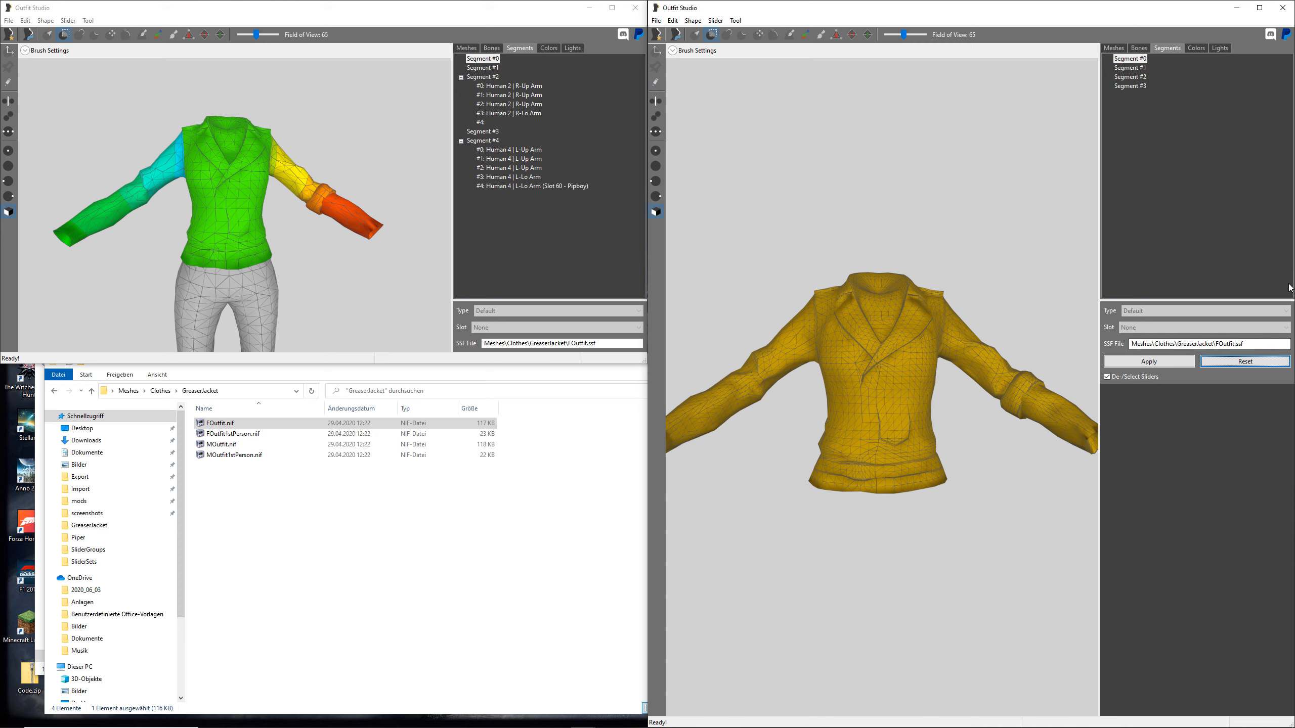
pyautogui.scroll(3, 971, 392)
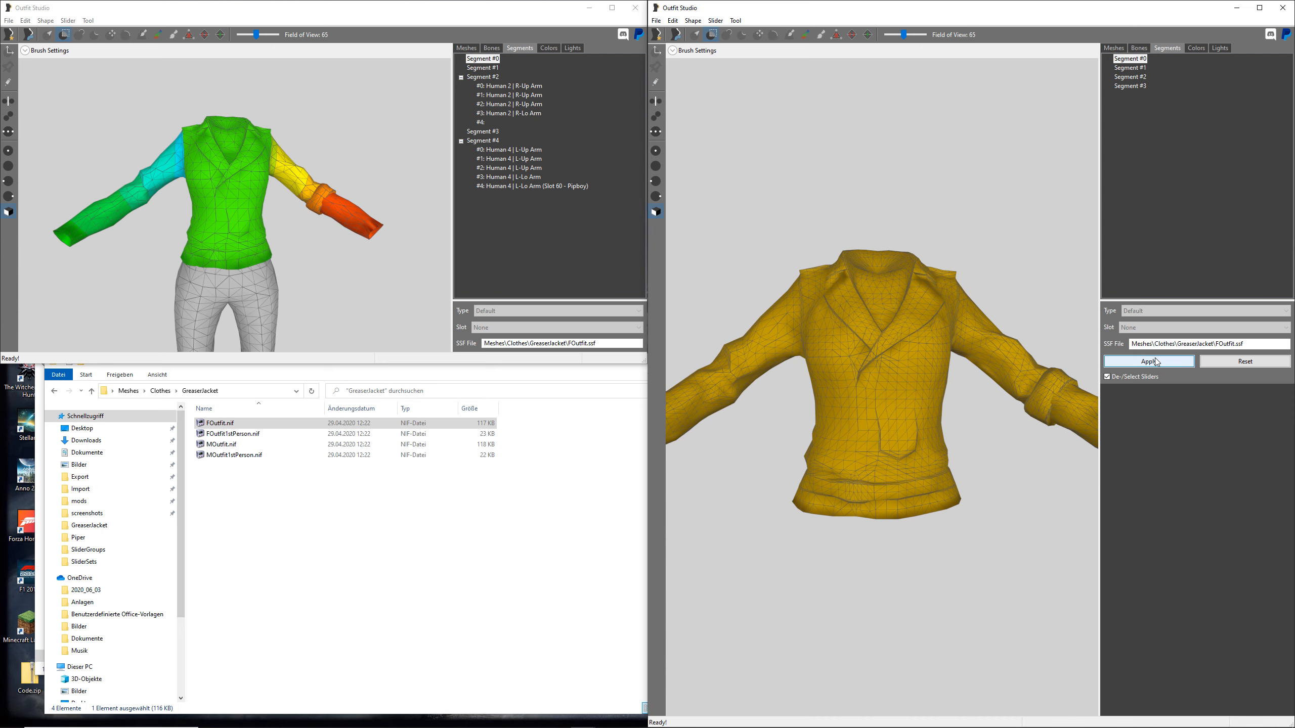
pyautogui.rightClick(1130, 86)
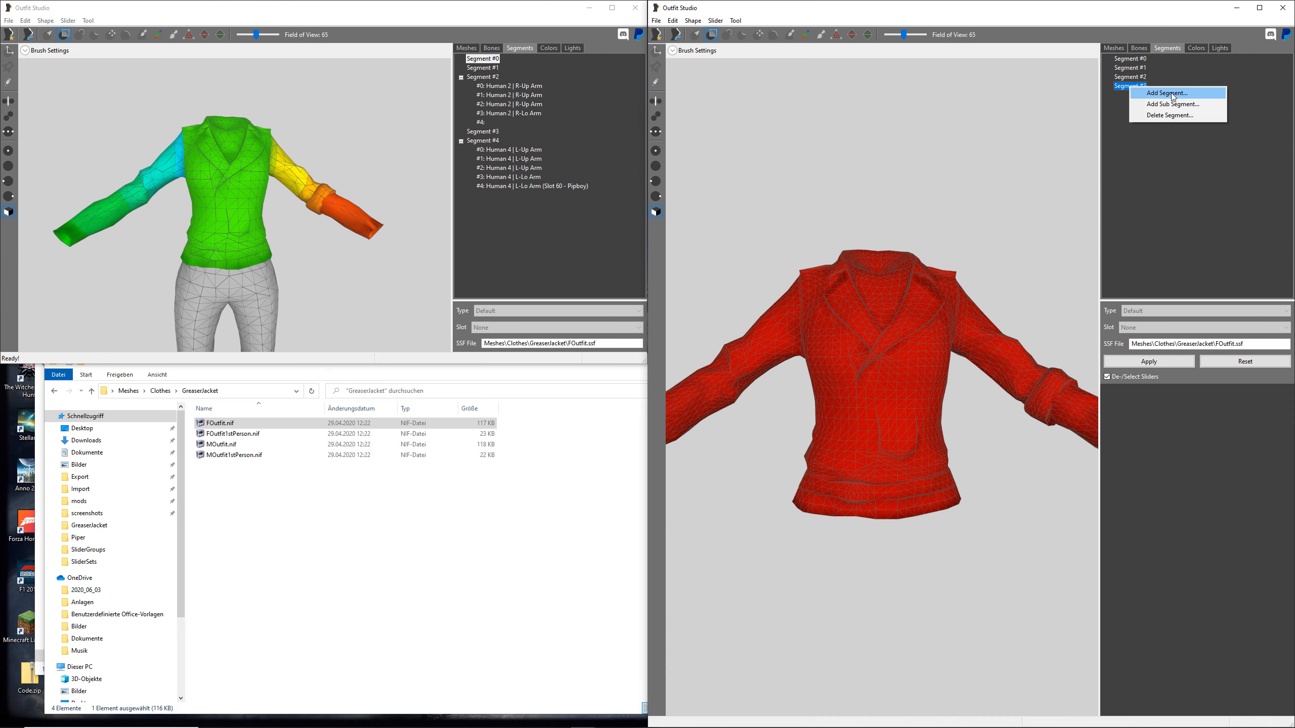
pyautogui.click(1171, 94)
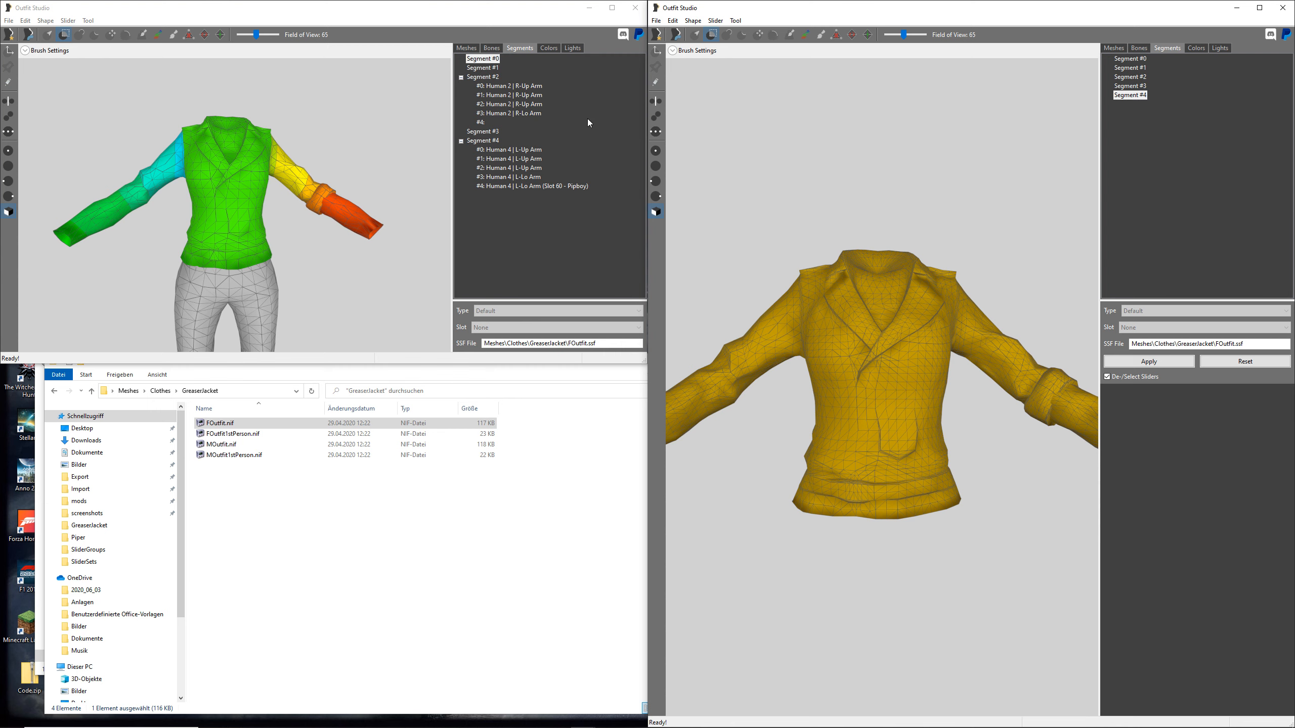
# - Add five sub-segments, #0 to #4, under Segment #4 on the new jacket
pyautogui.rightClick(1136, 96)
pyautogui.click(1178, 114)
pyautogui.rightClick(1136, 104)
pyautogui.click(1166, 113)
pyautogui.rightClick(1138, 107)
pyautogui.click(1163, 114)
pyautogui.rightClick(1144, 114)
pyautogui.click(1151, 120)
pyautogui.rightClick(1141, 117)
pyautogui.click(1162, 124)
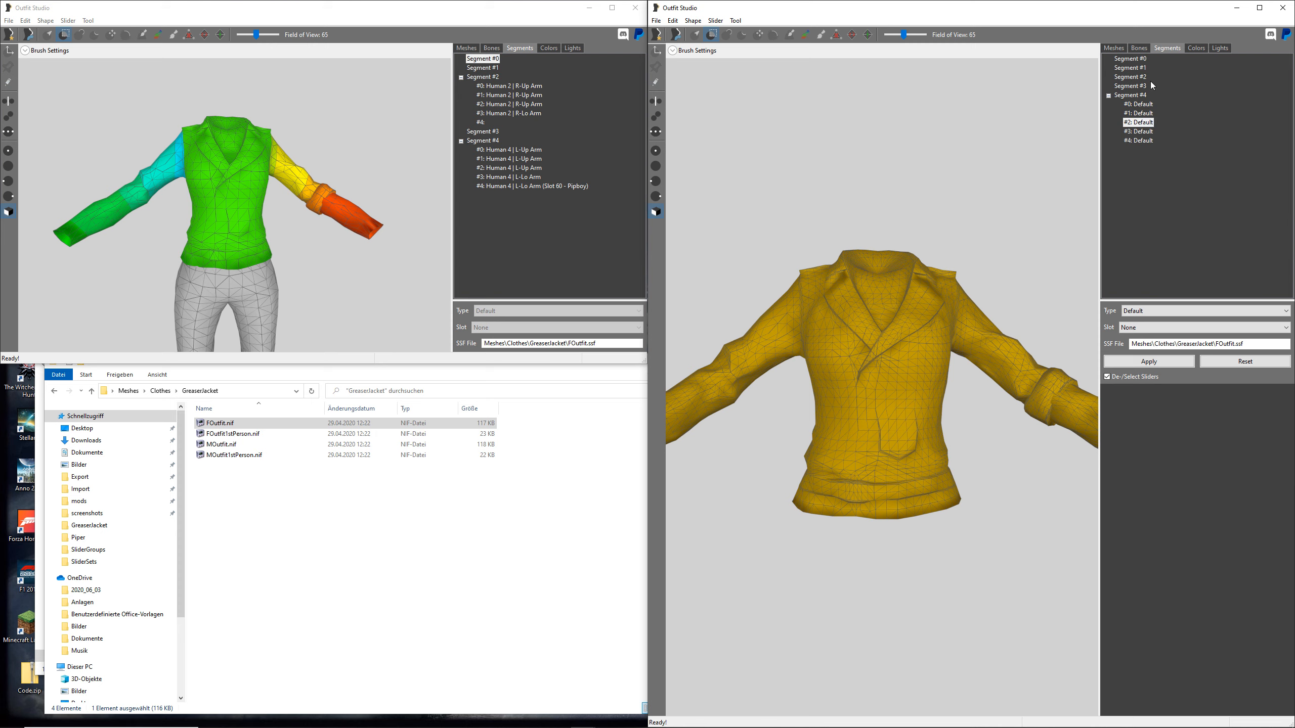
# - Add five sub-segments, #0 to #4, under Segment #2 on the new jacket
pyautogui.rightClick(1135, 77)
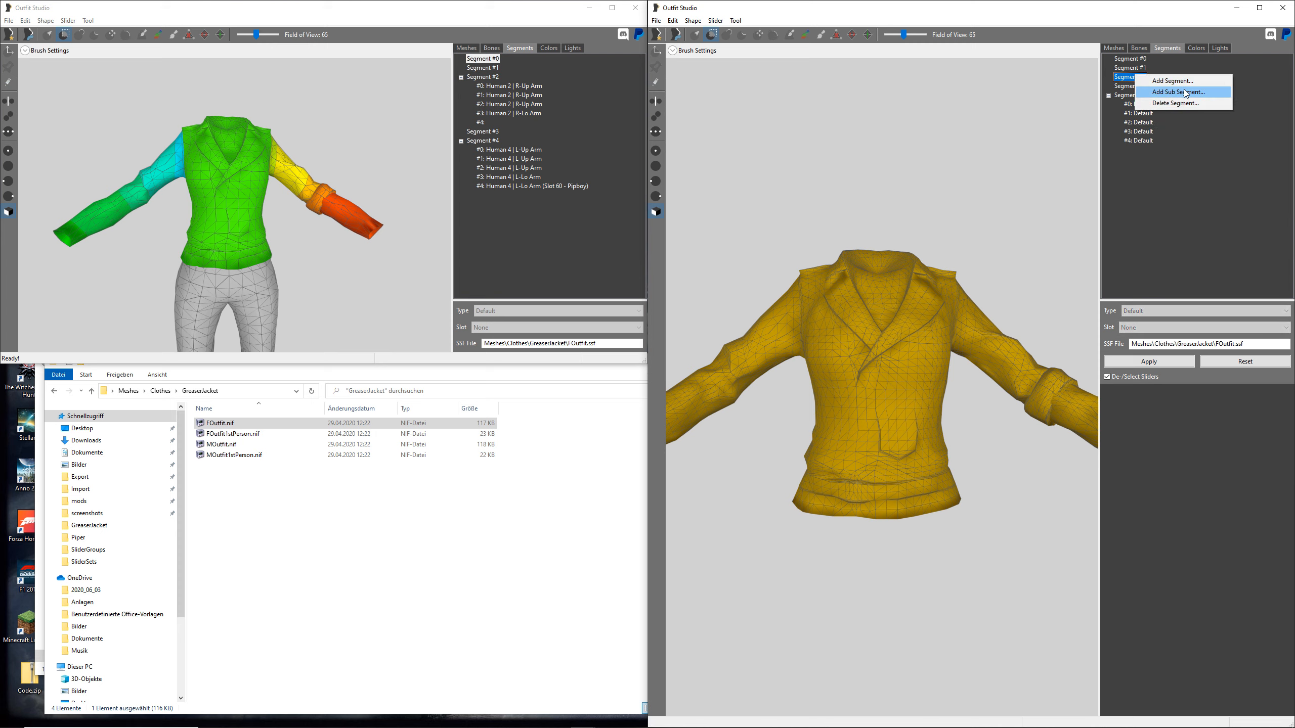
pyautogui.click(1184, 88)
pyautogui.rightClick(1139, 86)
pyautogui.click(1142, 92)
pyautogui.rightClick(1144, 90)
pyautogui.click(1146, 96)
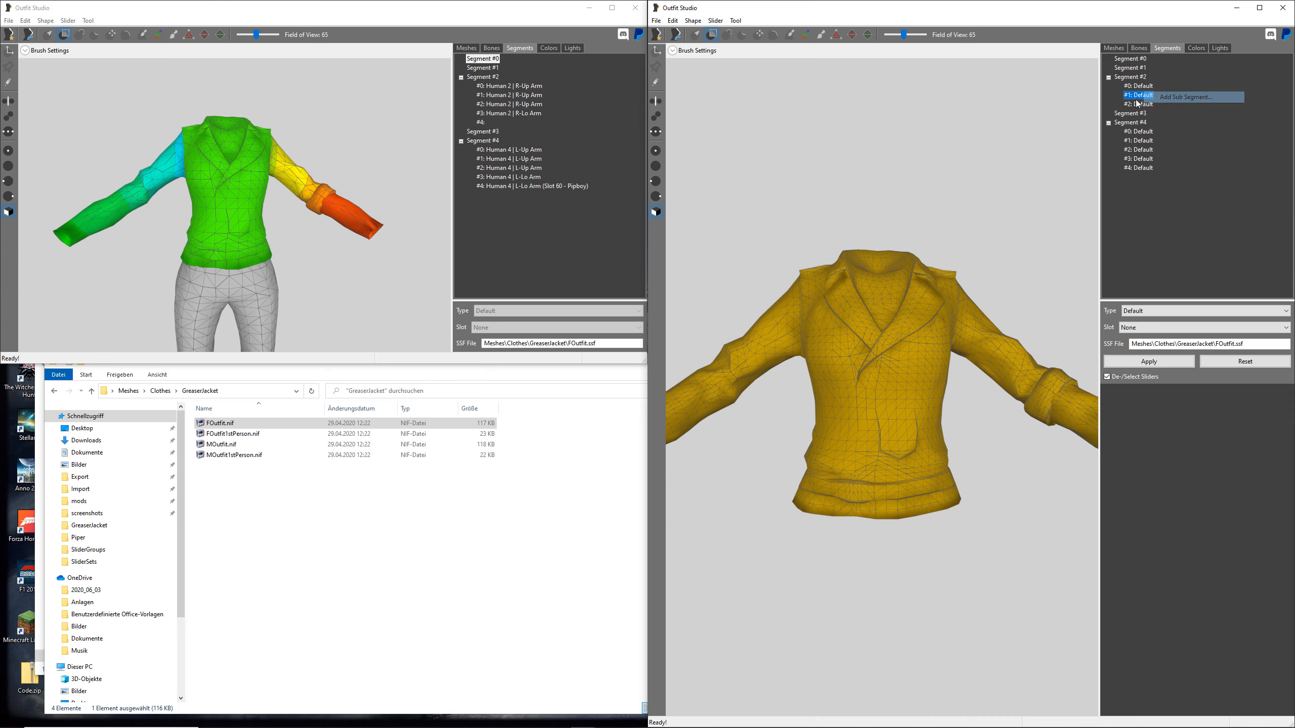
pyautogui.rightClick(1137, 99)
pyautogui.click(1139, 103)
pyautogui.rightClick(1139, 103)
pyautogui.click(1142, 108)
pyautogui.rightClick(1142, 108)
# - Set the type of sub-segments #0, #1 and #2 under the new jacket's Segment #2 to Human 2 | R-Up Arm
pyautogui.click(1134, 96)
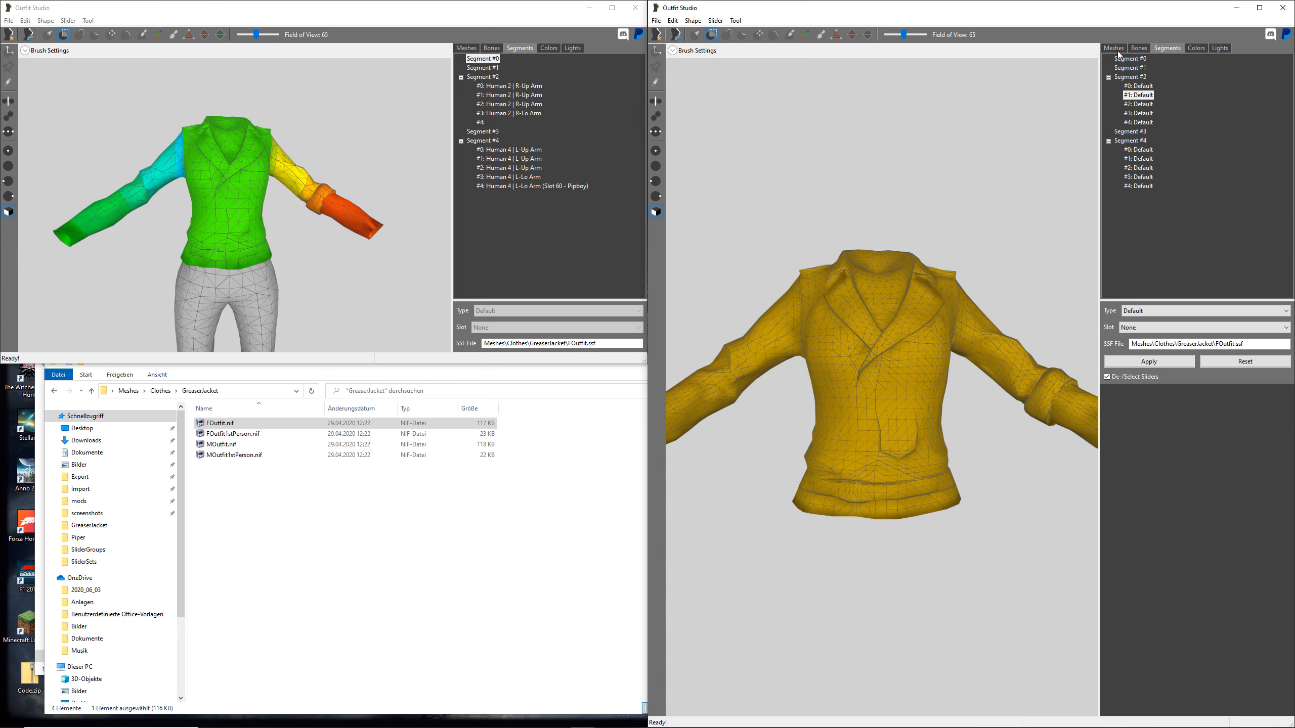
pyautogui.click(361, 504)
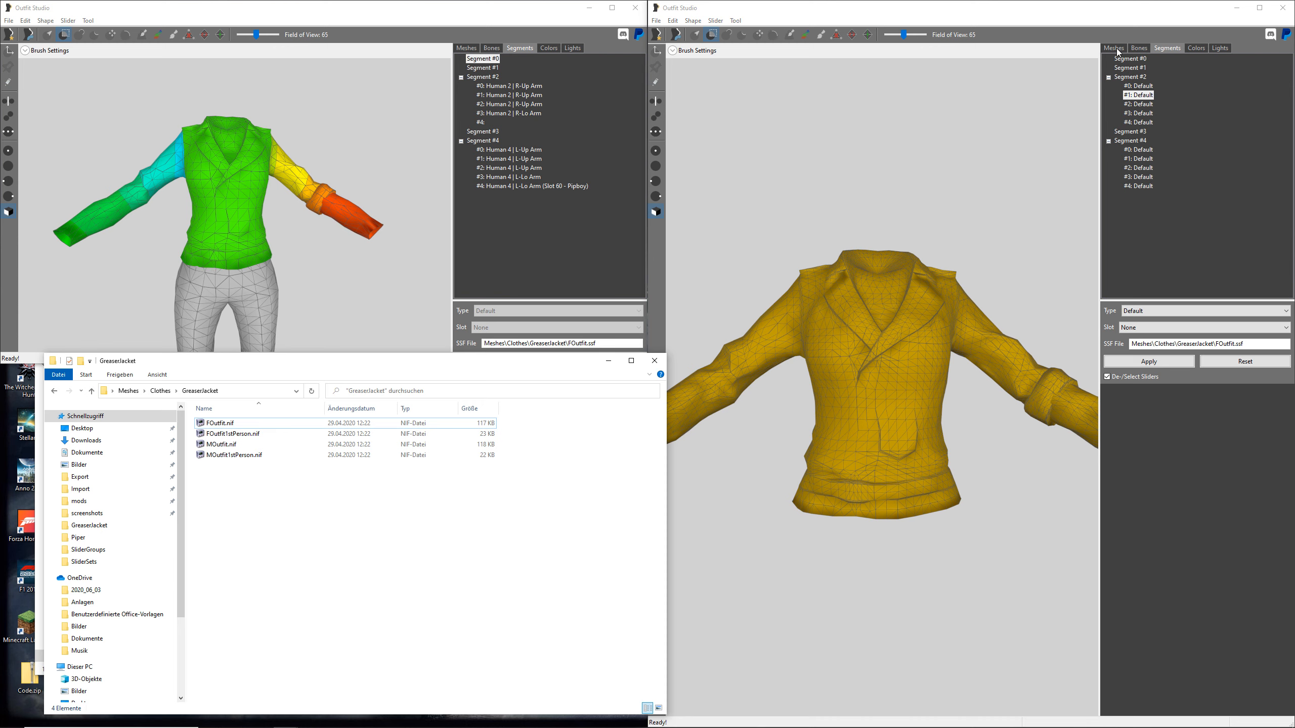
pyautogui.click(1138, 86)
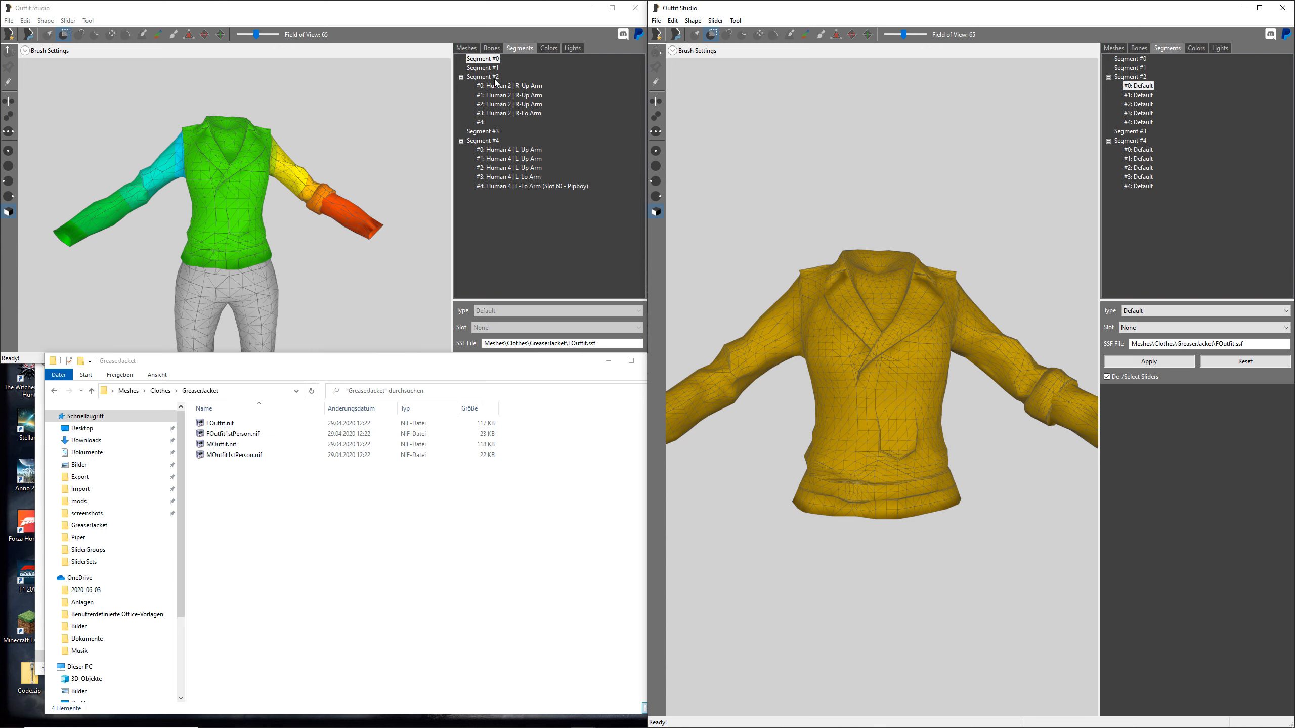
pyautogui.click(1151, 312)
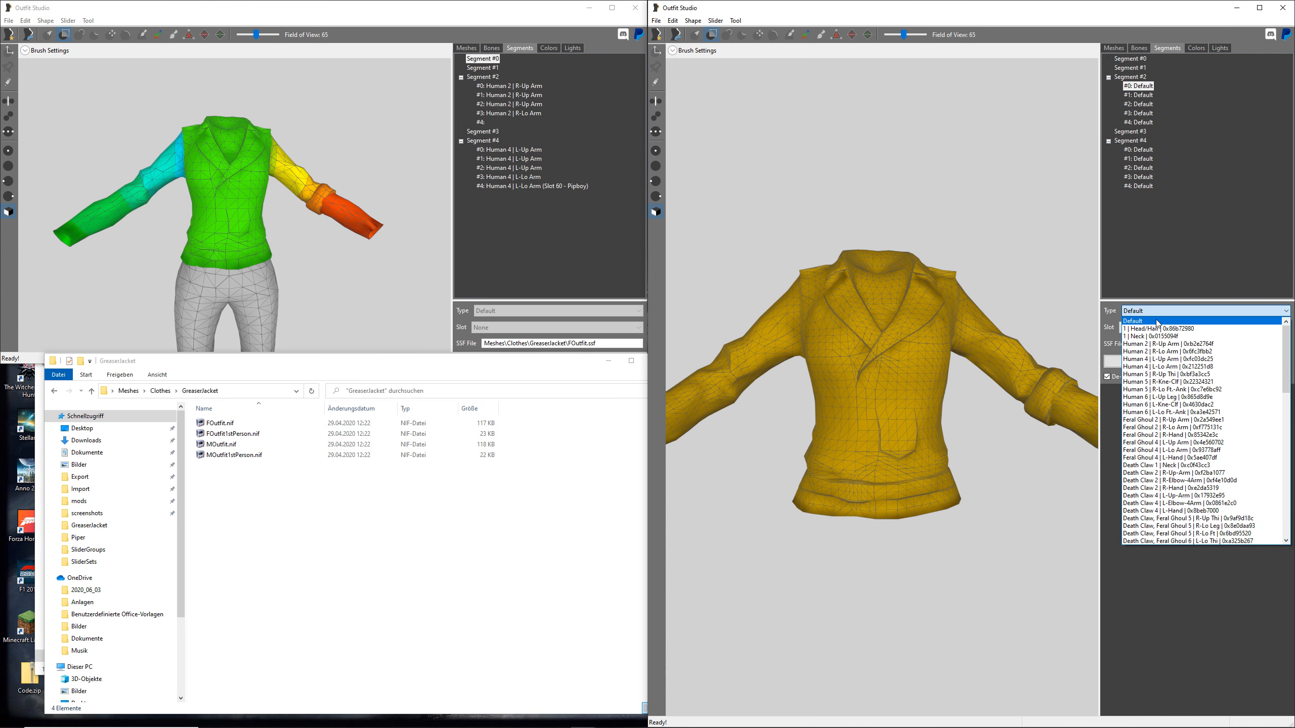
pyautogui.click(1162, 344)
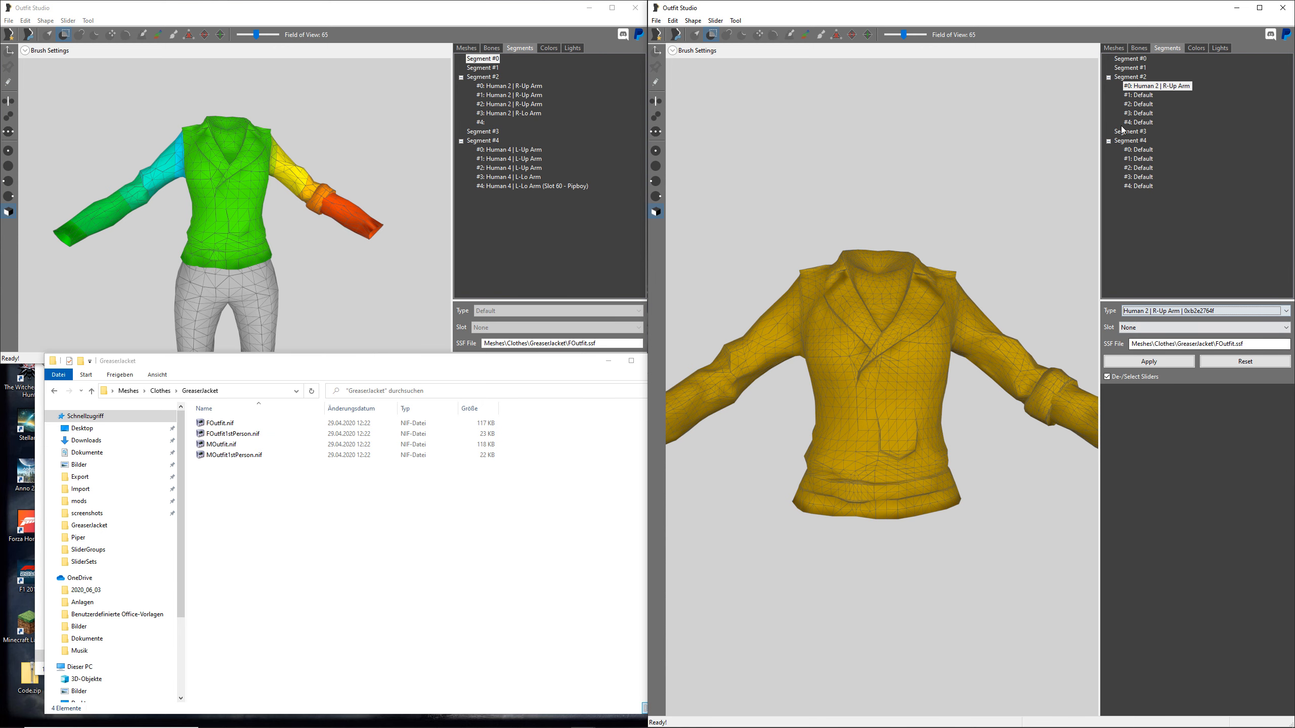
pyautogui.click(1144, 95)
pyautogui.scroll(-3, 1170, 311)
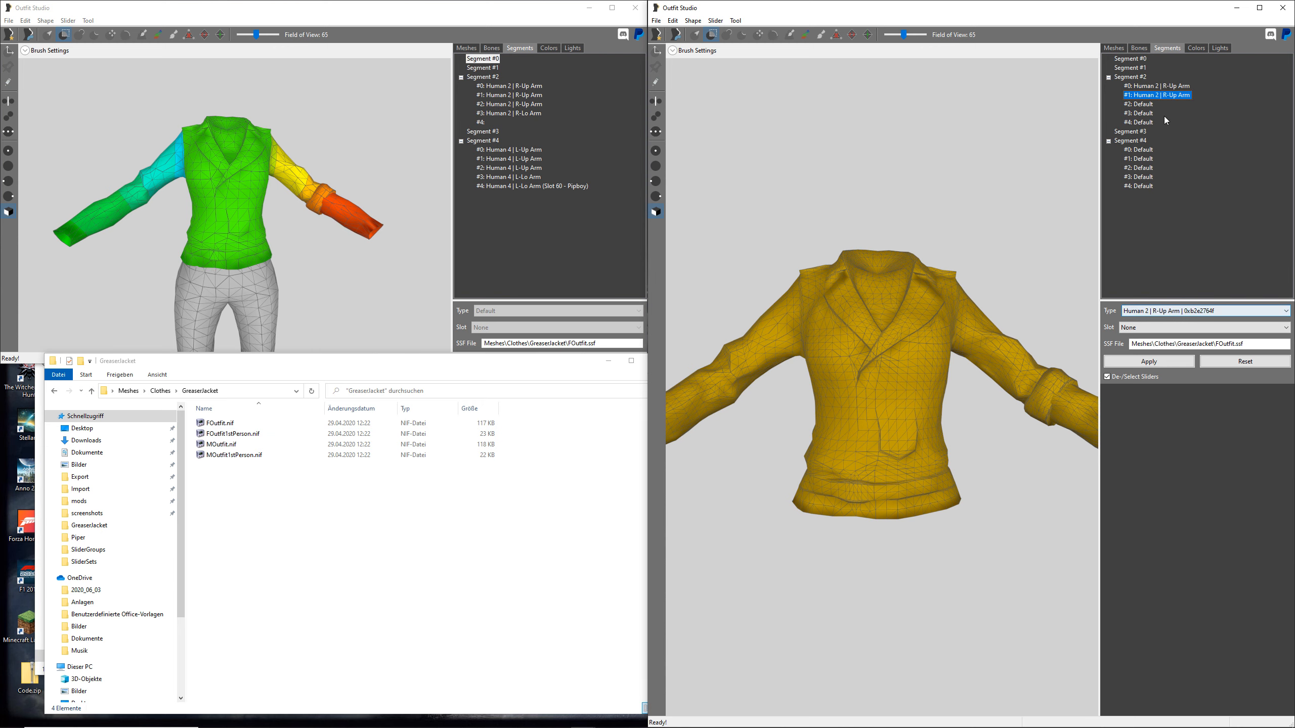
pyautogui.click(1152, 104)
pyautogui.scroll(-3, 1182, 311)
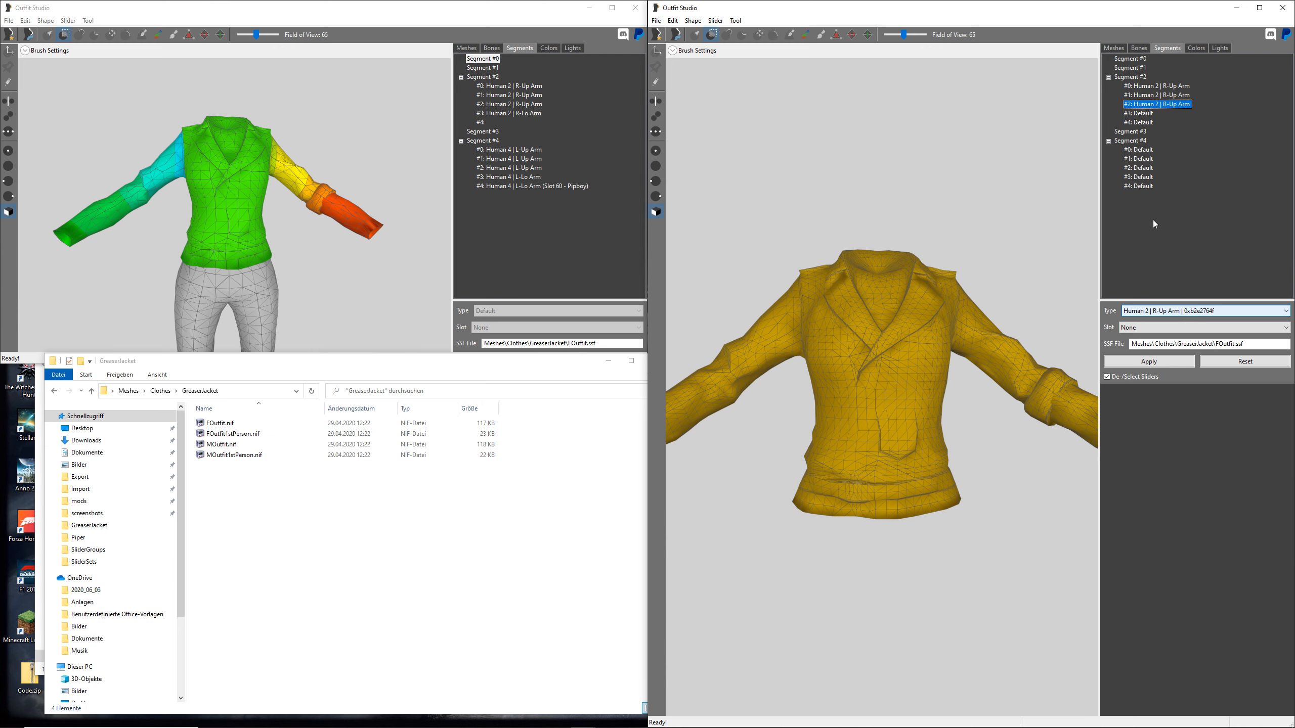
# - Set the type of sub-segment #3 under the new jacket's Segment #2 to Human 2 | R-Lo Arm
pyautogui.click(1139, 113)
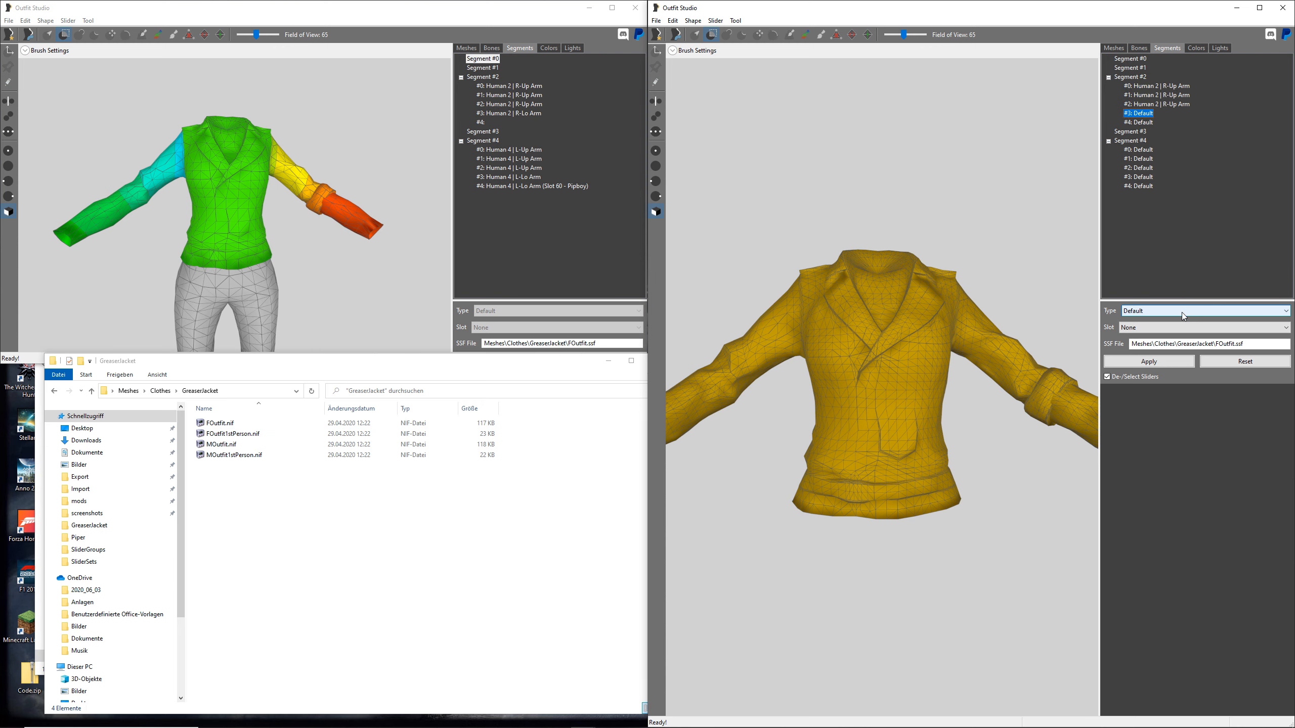
pyautogui.scroll(-6, 1181, 312)
pyautogui.scroll(1, 1184, 312)
# - Look up the original's Segment #2 sub-segment #4 type and try to assign 0xb1ec5379 to the same sub-segment on the new jacket
pyautogui.click(1150, 124)
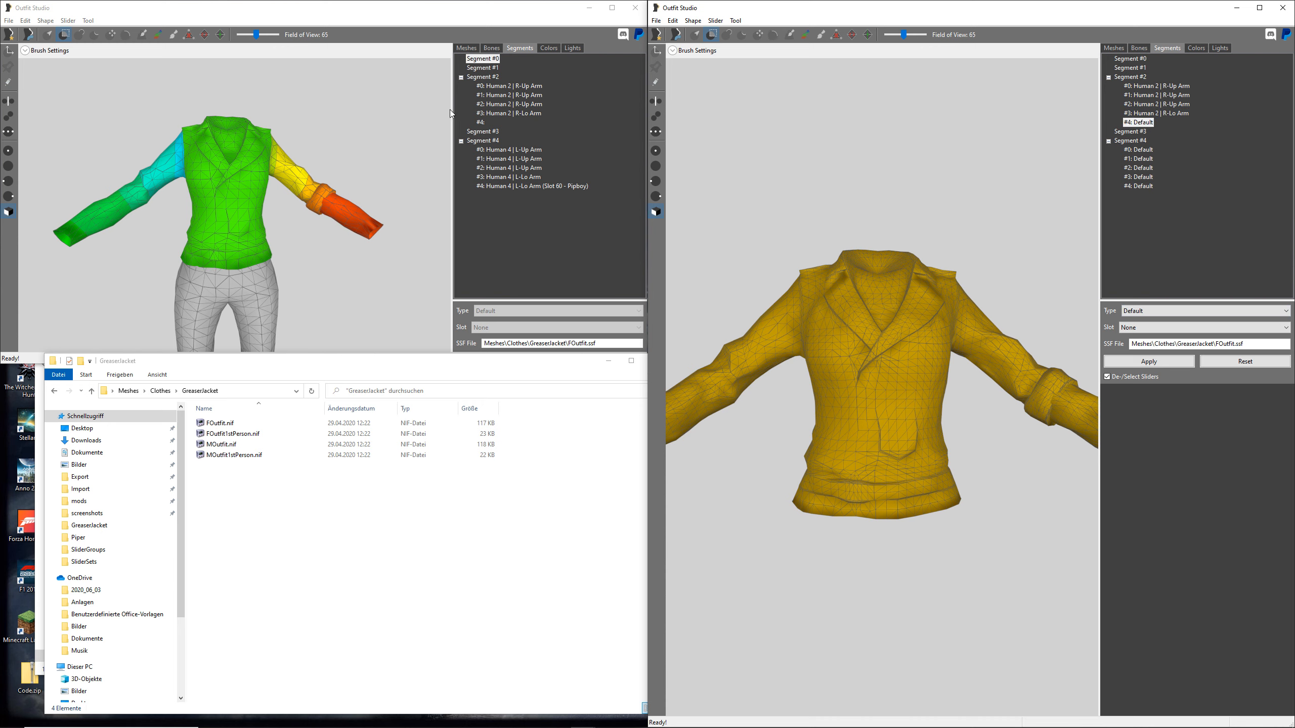
pyautogui.click(485, 124)
pyautogui.click(533, 311)
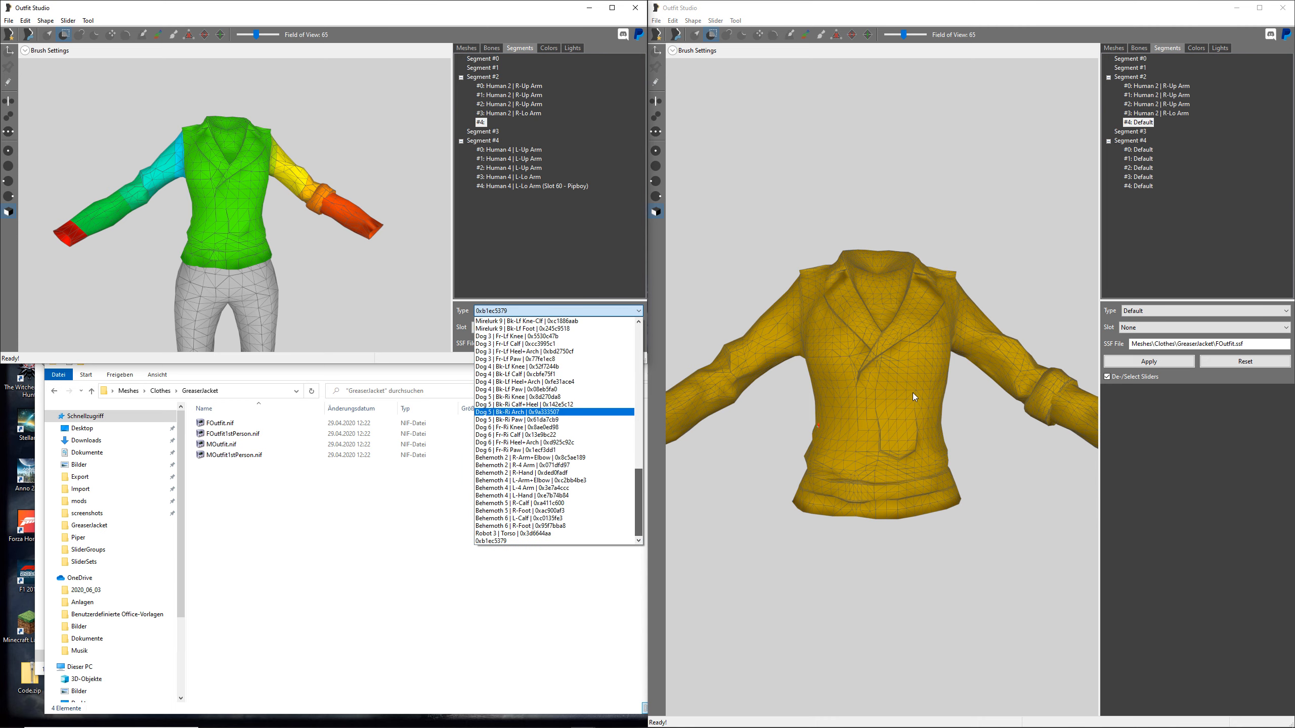
pyautogui.click(1168, 311)
pyautogui.moveTo(1286, 363); pyautogui.dragTo(1286, 515)
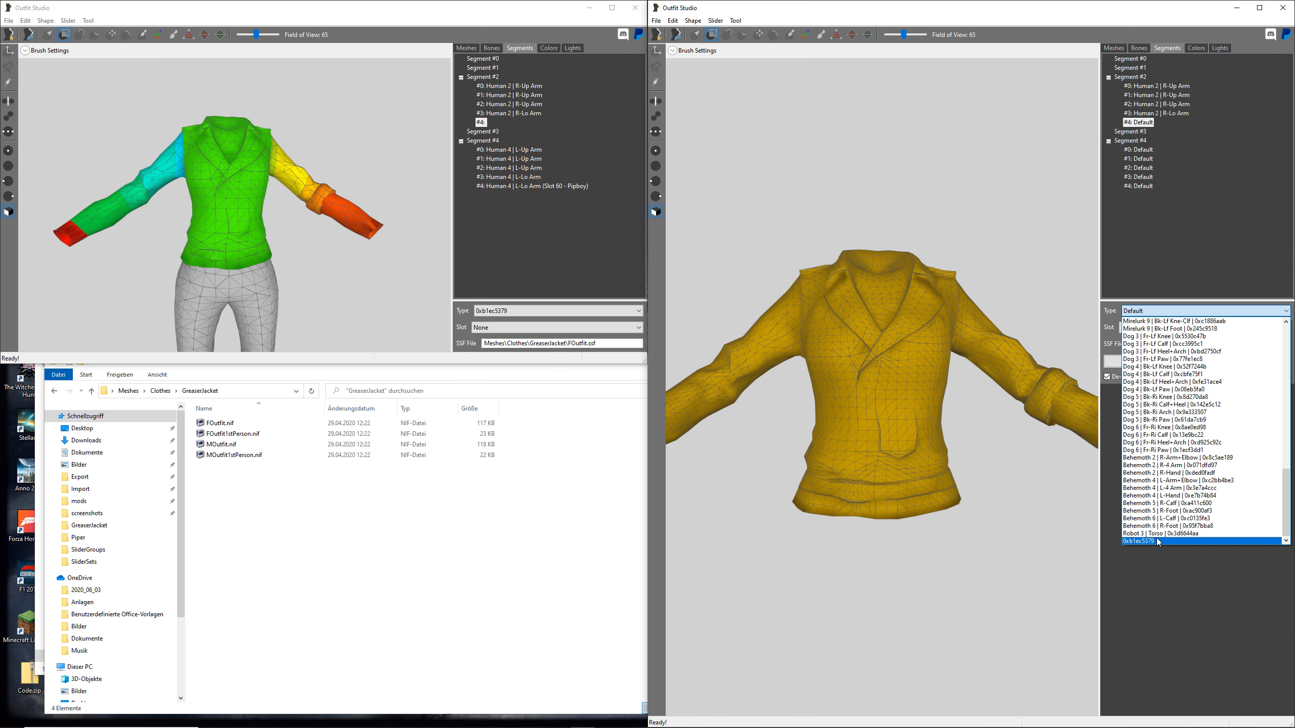
pyautogui.click(1162, 563)
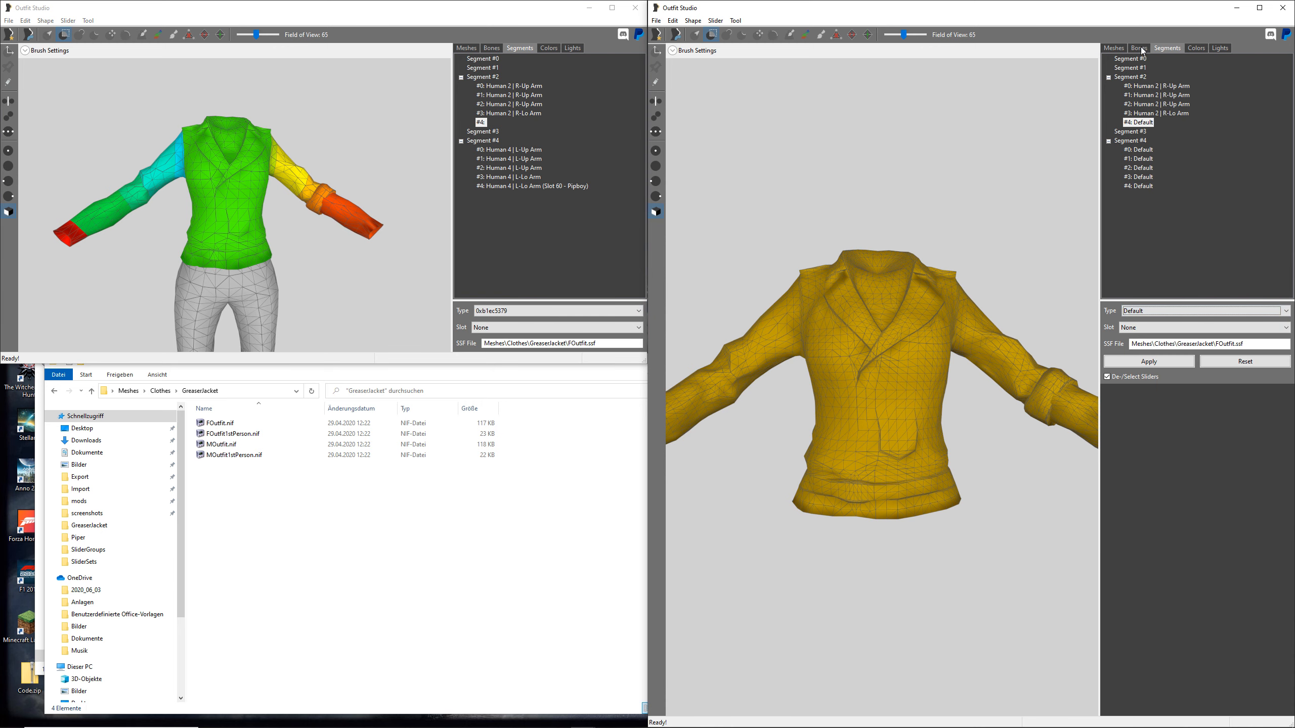
# - Import the original FOutfit.nif into the new jacket's project and show the segments of its FOutfit:0 mesh
pyautogui.click(269, 620)
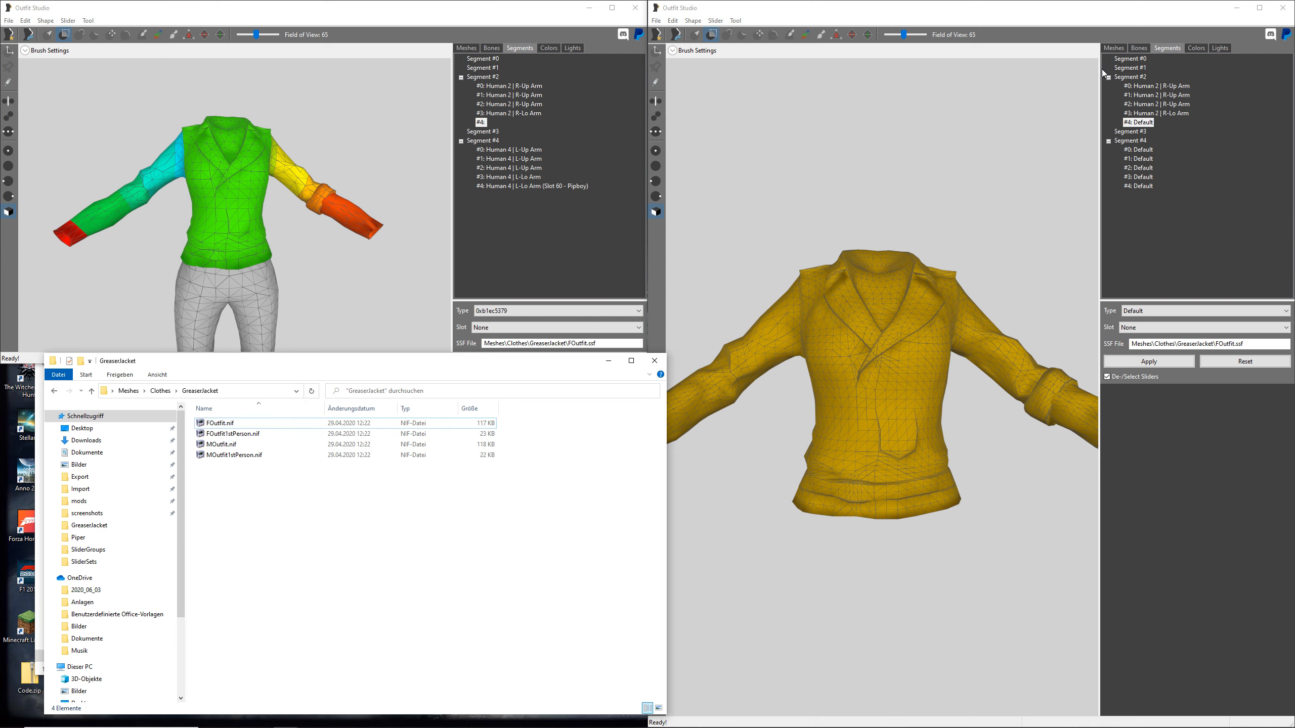
pyautogui.click(1114, 50)
pyautogui.moveTo(219, 423); pyautogui.dragTo(852, 579)
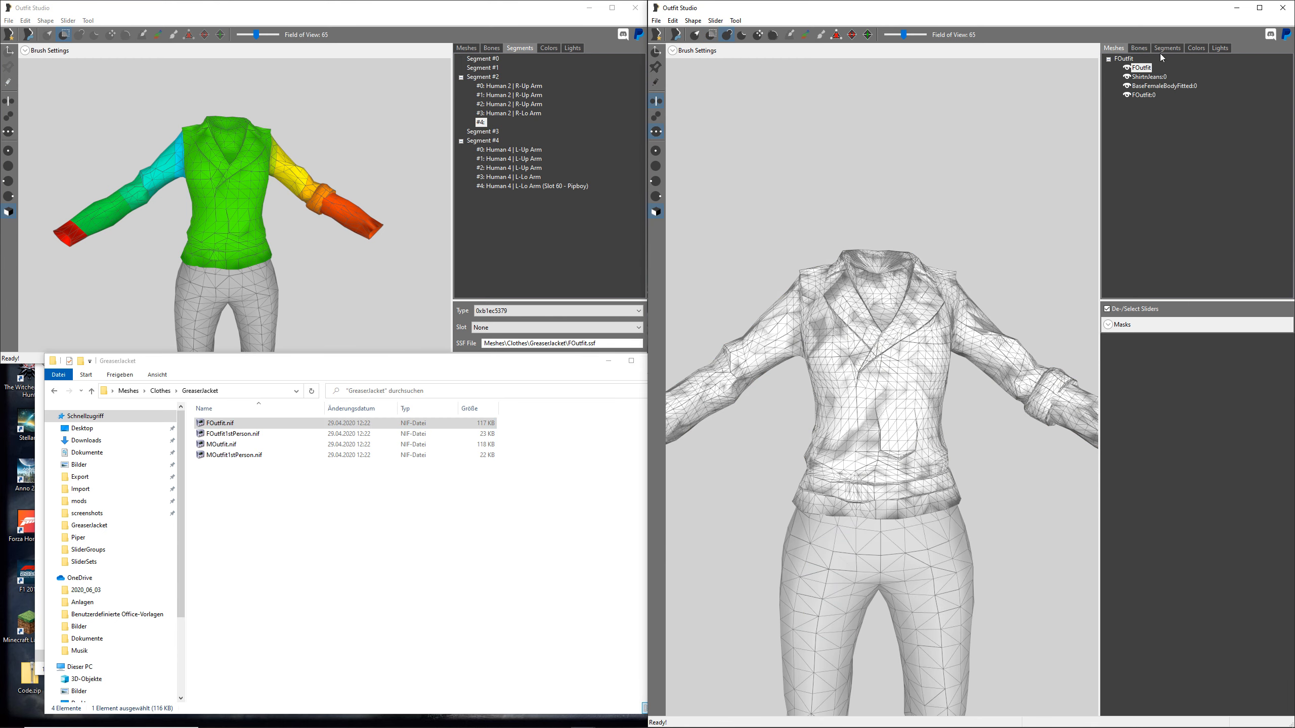
pyautogui.click(1147, 96)
pyautogui.click(1166, 49)
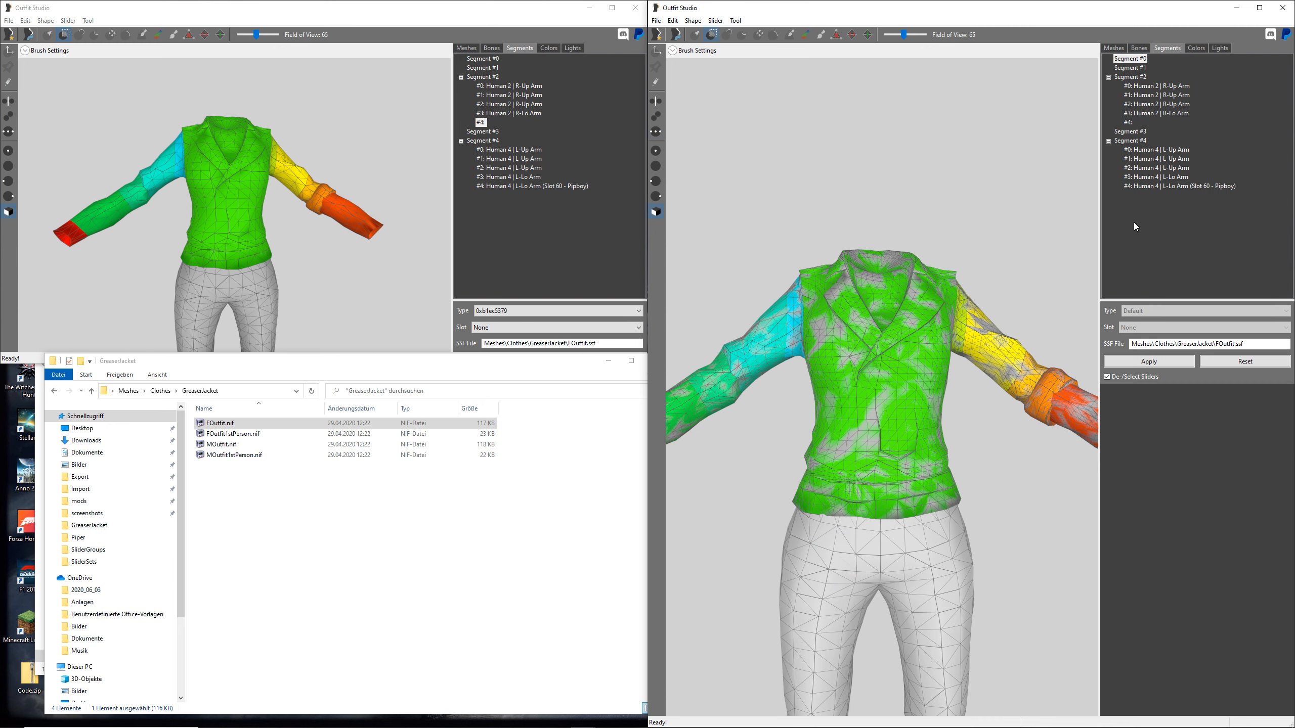
# - Check the type assigned to sub-segment #4 under Segment #2 on the imported FOutfit:0 mesh
pyautogui.click(1128, 122)
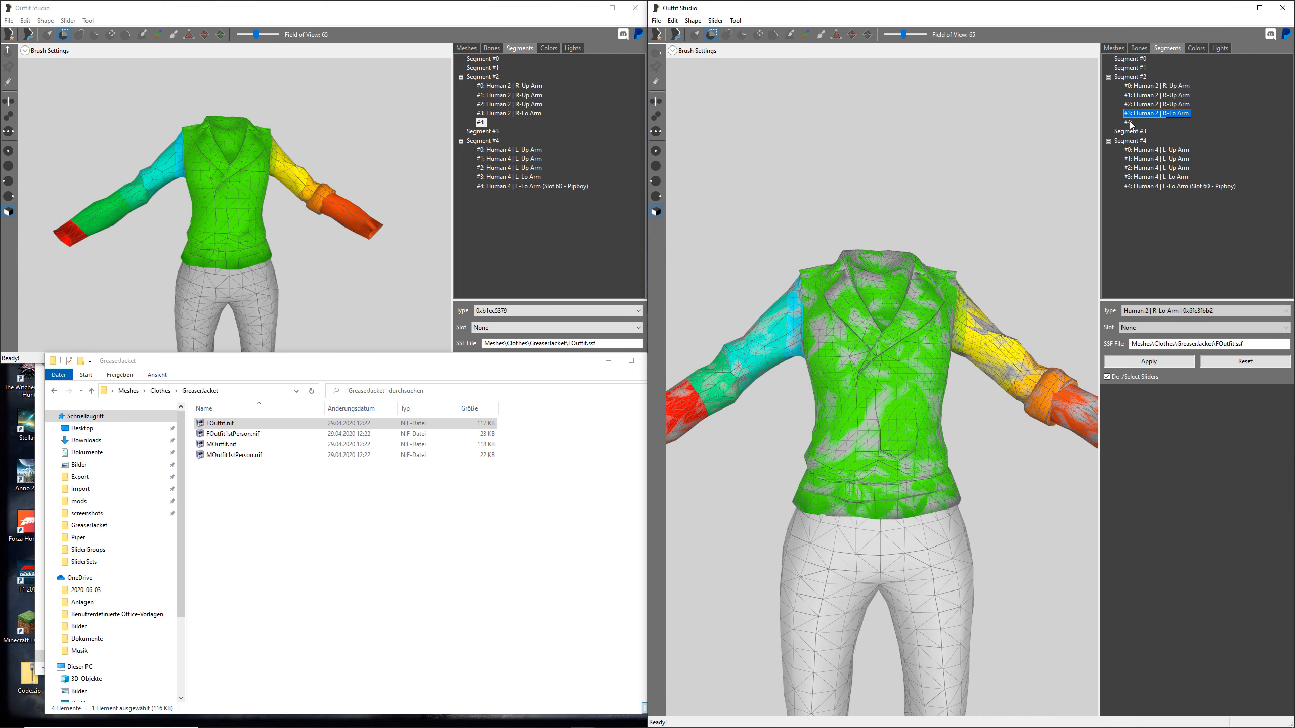
pyautogui.click(1165, 310)
pyautogui.click(1166, 312)
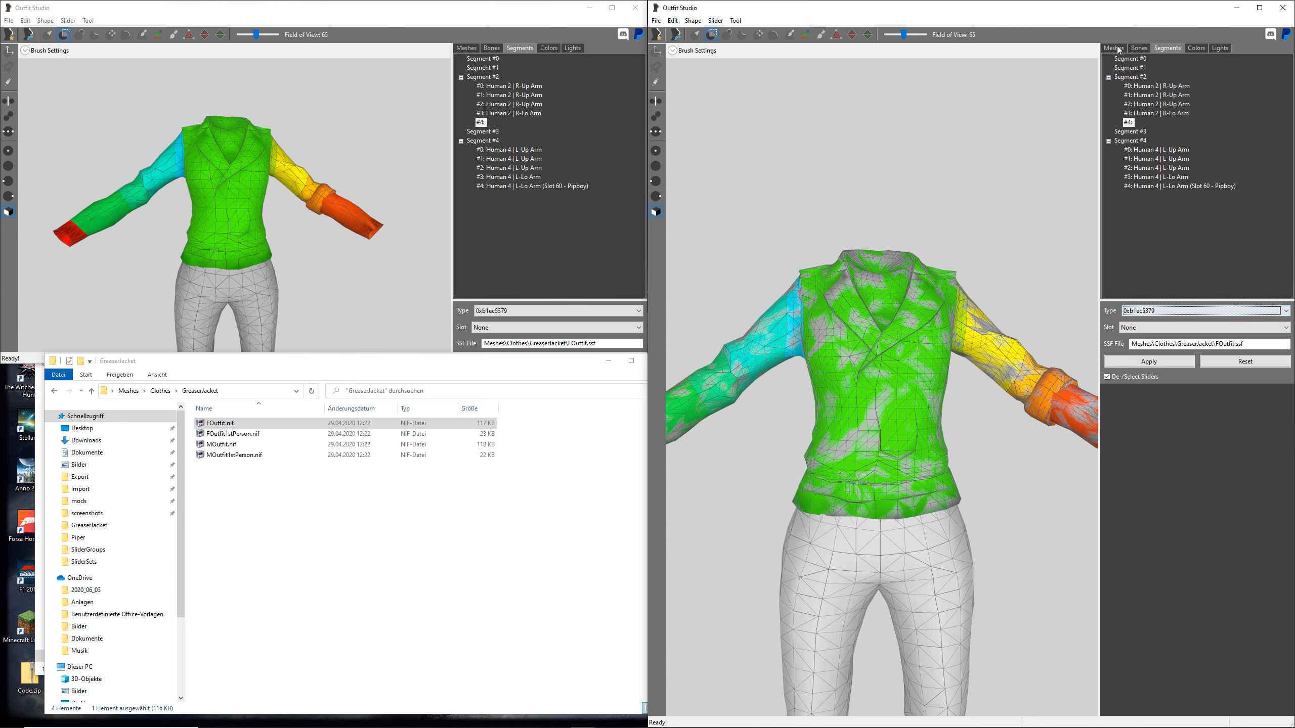
pyautogui.click(1161, 310)
pyautogui.click(1180, 312)
pyautogui.click(1173, 312)
pyautogui.click(1171, 312)
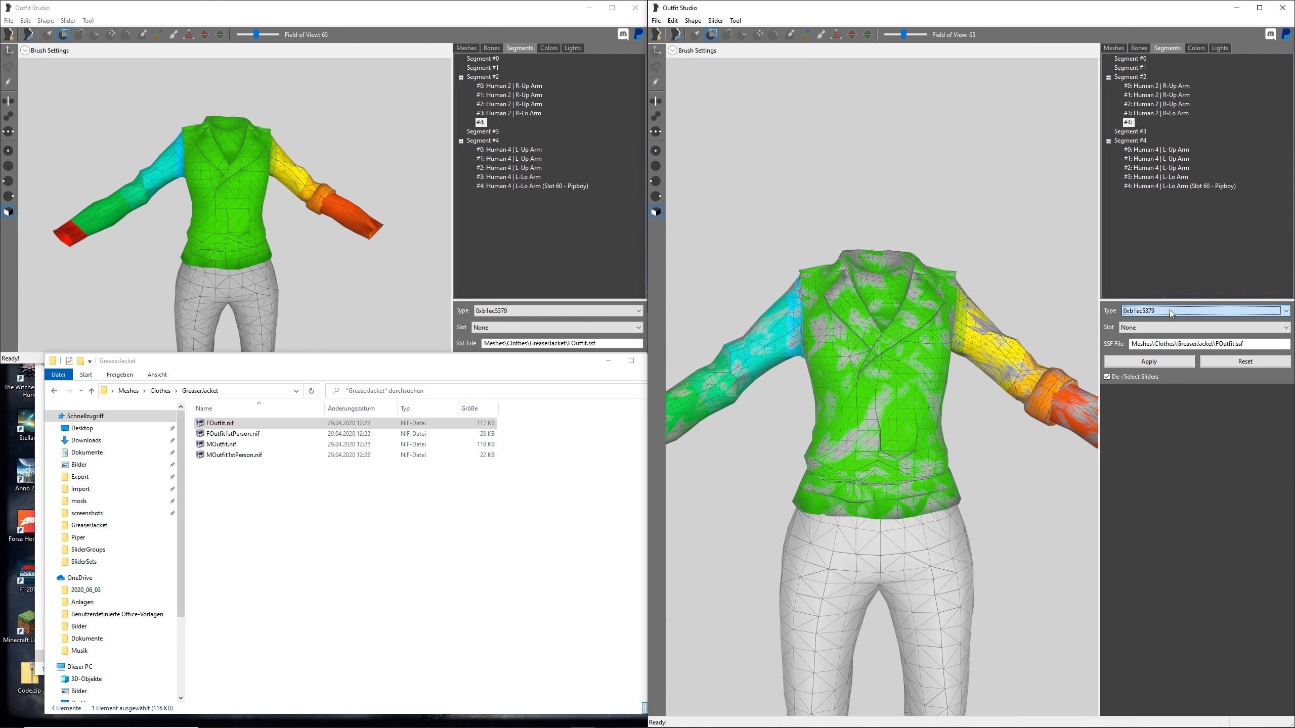
# - Delete the imported ShirtnJeans:0, BaseFemaleBodyFitted:0 and FOutfit:0 meshes, keeping only FOutfit
pyautogui.click(1114, 47)
pyautogui.click(1151, 86)
pyautogui.keyDown('shift'); pyautogui.click(1147, 96); pyautogui.keyUp('shift')
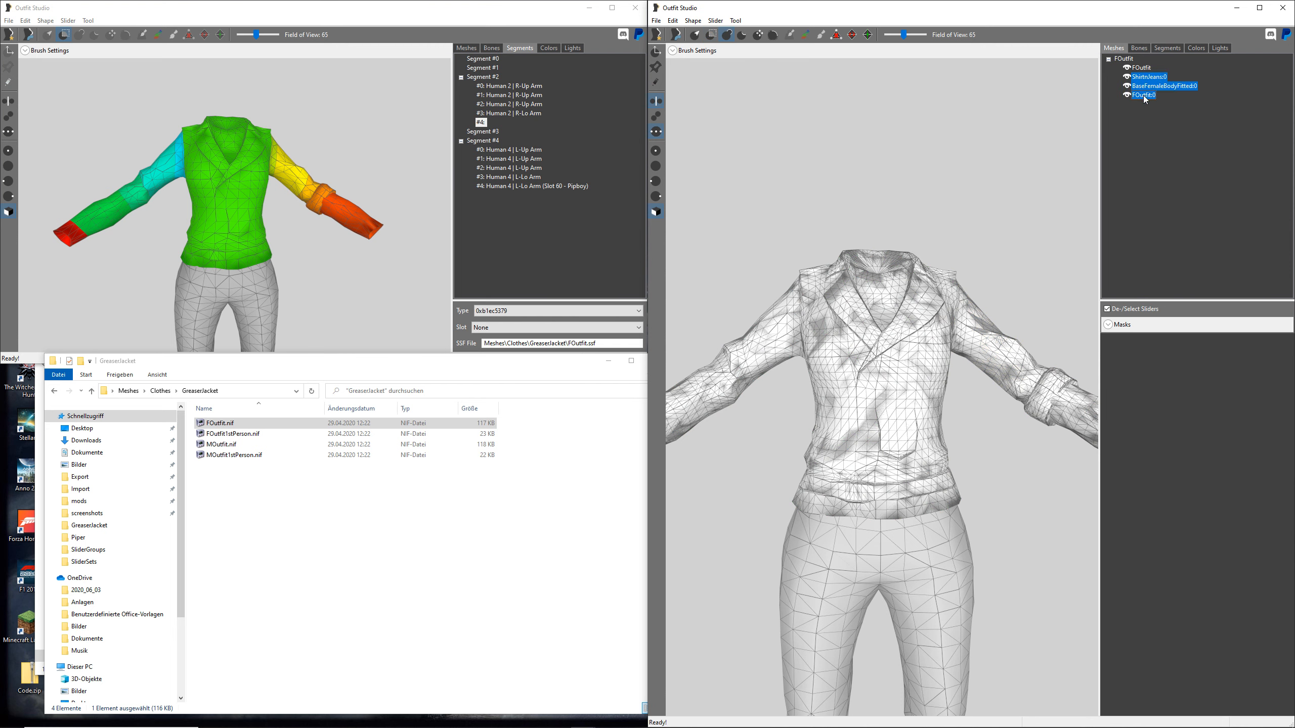
pyautogui.press('Delete')
pyautogui.press('Return')
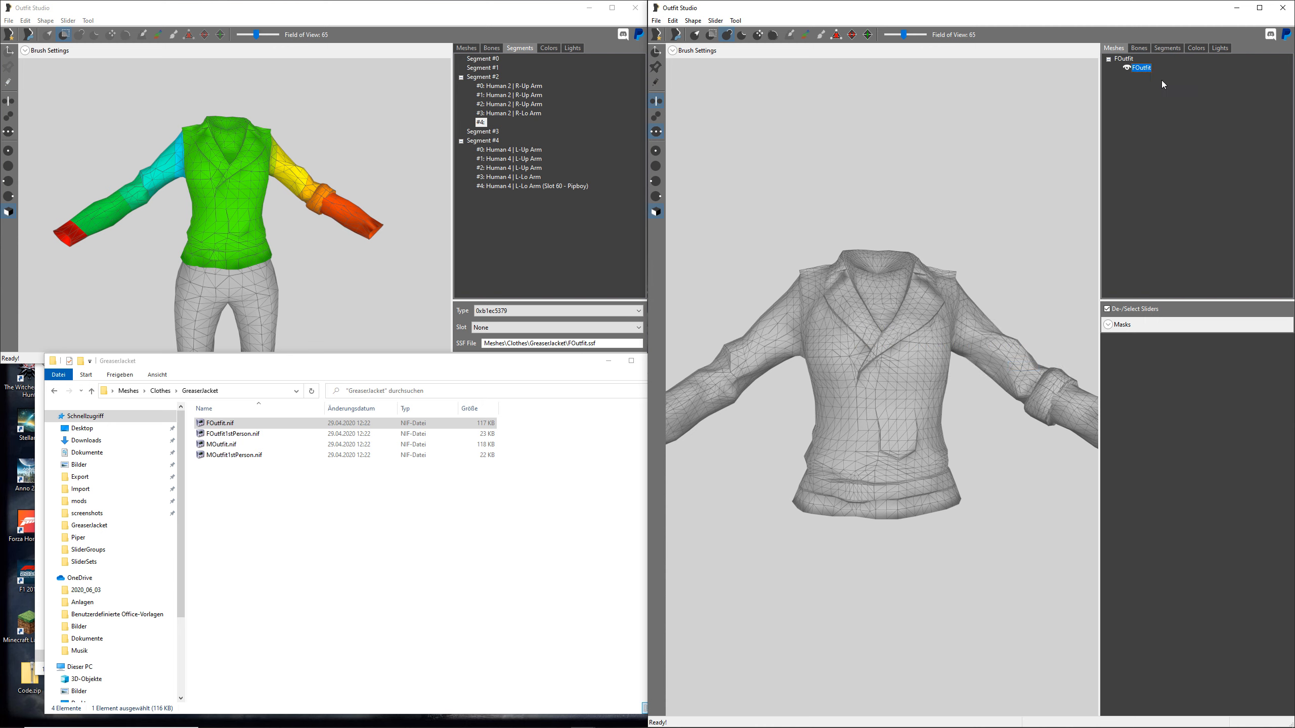
# - Show the segments of the remaining FOutfit mesh and add Segment #4 below Segment #3
pyautogui.click(1162, 49)
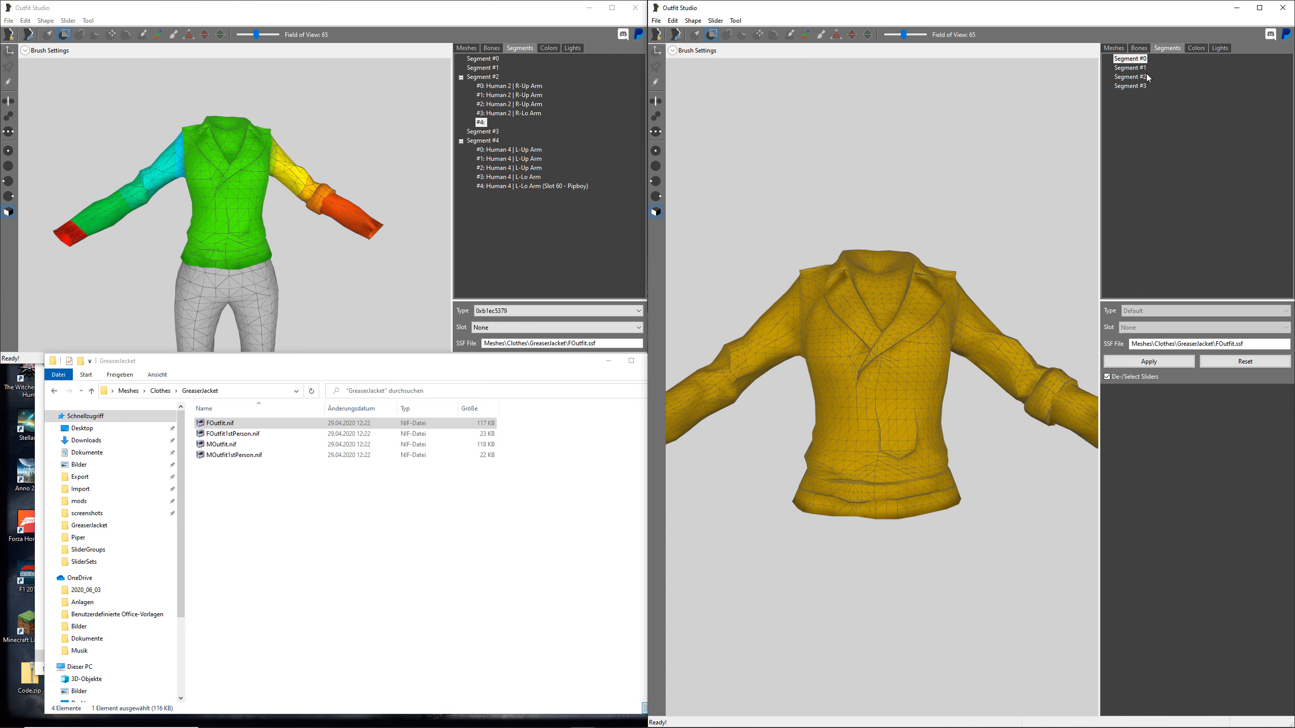
pyautogui.click(1115, 49)
pyautogui.click(1161, 49)
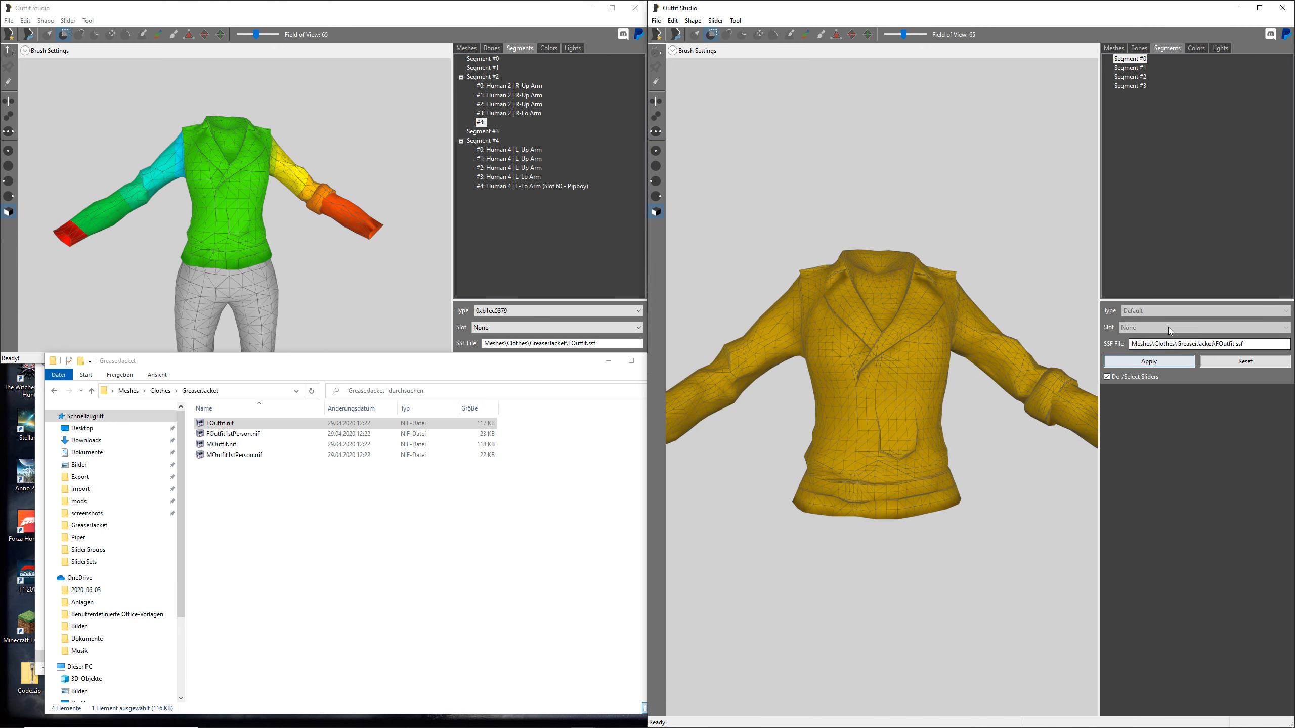
pyautogui.rightClick(1125, 87)
pyautogui.click(1141, 92)
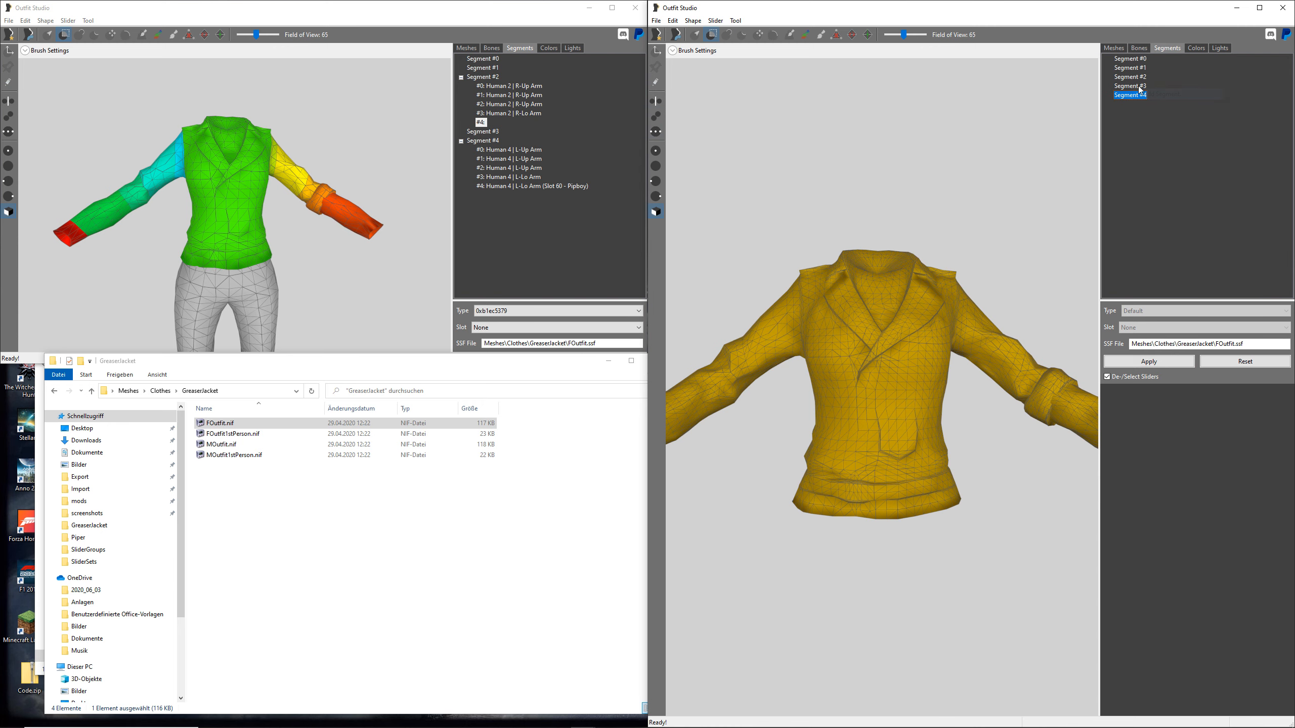
# - Create sub-segments #0 through #4 under Segment #2 of the FOutfit mesh
pyautogui.rightClick(1136, 59)
pyautogui.rightClick(1126, 68)
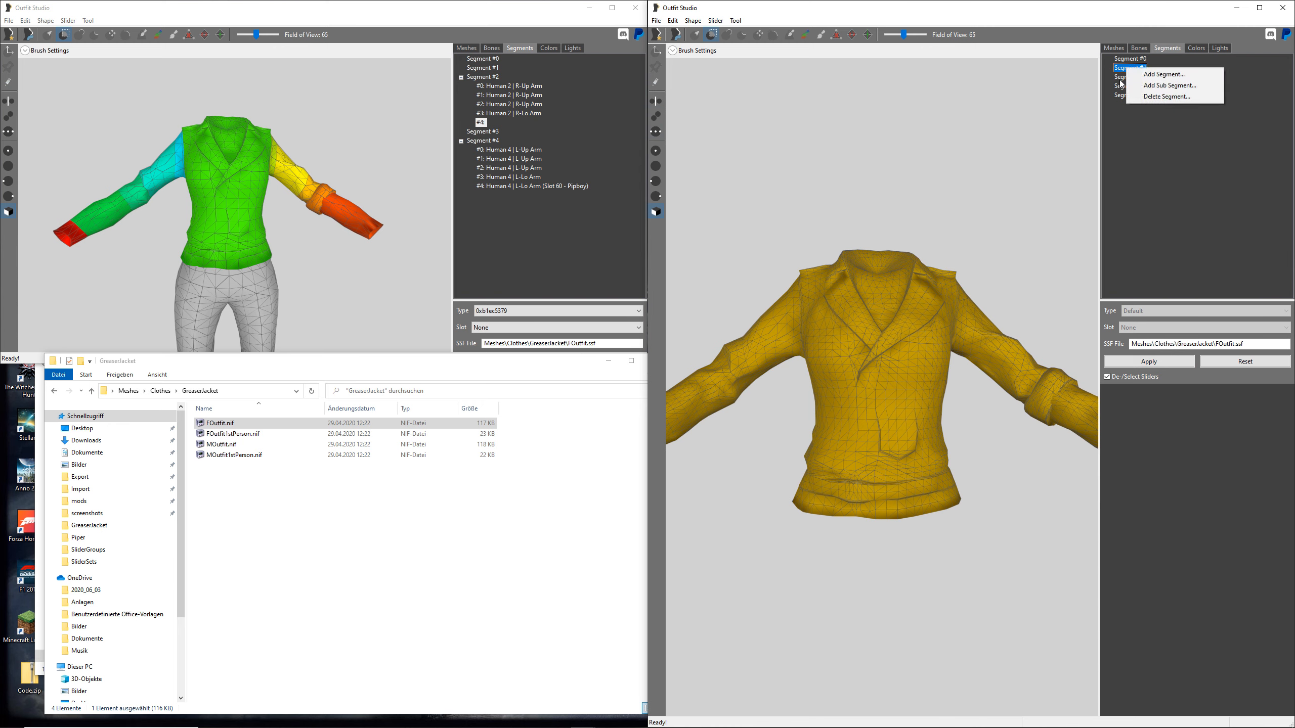
pyautogui.rightClick(1119, 79)
pyautogui.click(1165, 99)
pyautogui.rightClick(1131, 80)
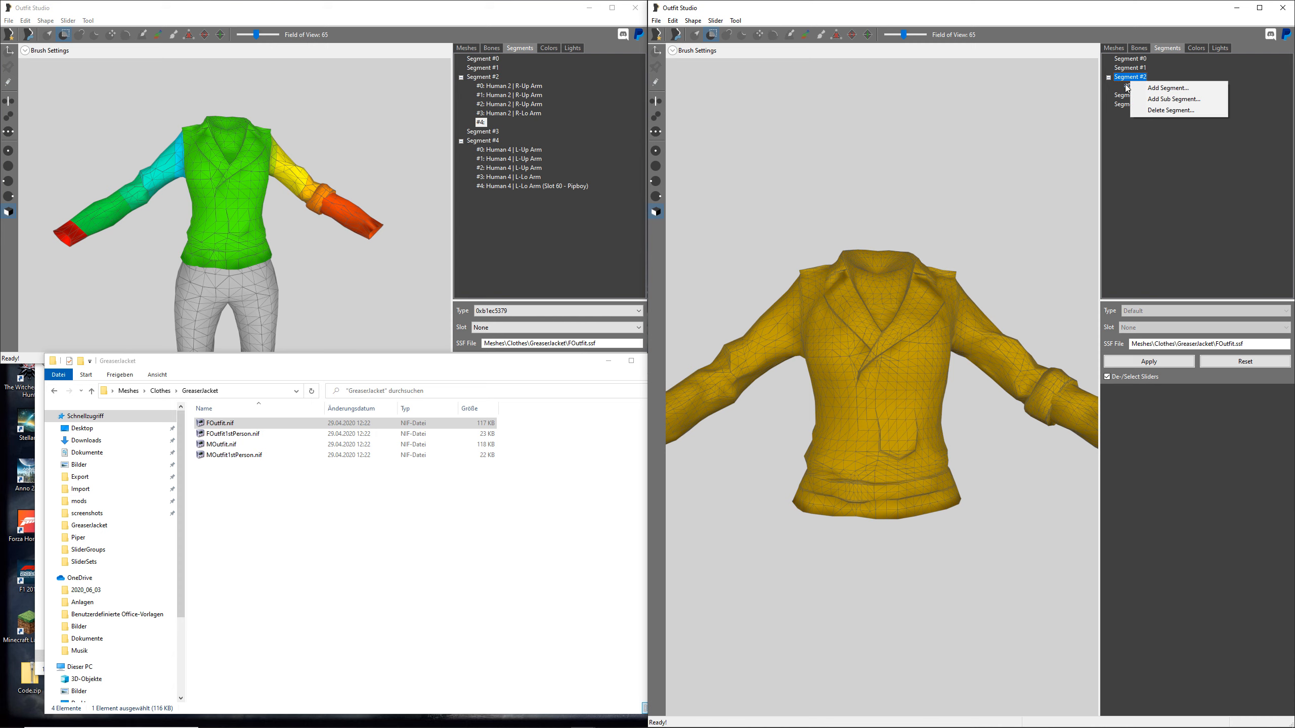
pyautogui.rightClick(1126, 84)
pyautogui.click(1158, 95)
pyautogui.rightClick(1143, 94)
pyautogui.click(1146, 100)
pyautogui.rightClick(1135, 99)
pyautogui.click(1141, 103)
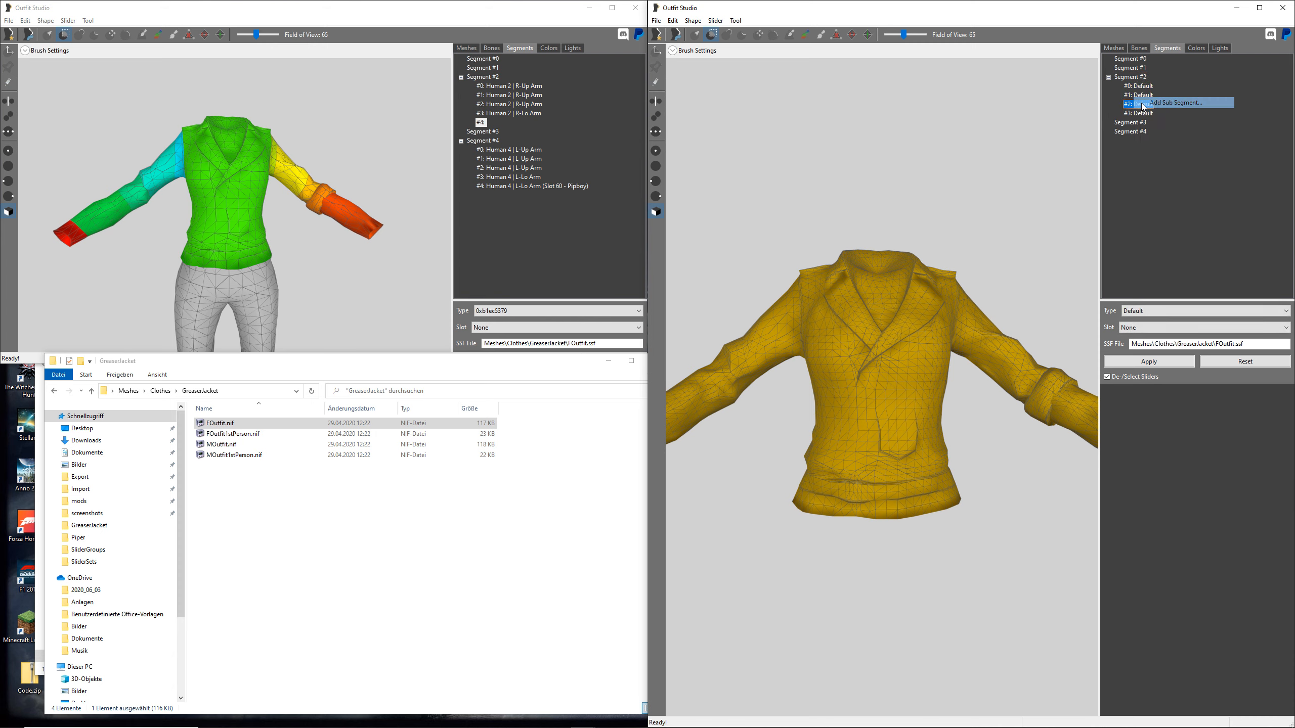
pyautogui.rightClick(1133, 106)
pyautogui.click(1150, 111)
# - Create sub-segments #0 through #4 under Segment #4 of the FOutfit mesh and apply the segment changes
pyautogui.rightClick(1135, 141)
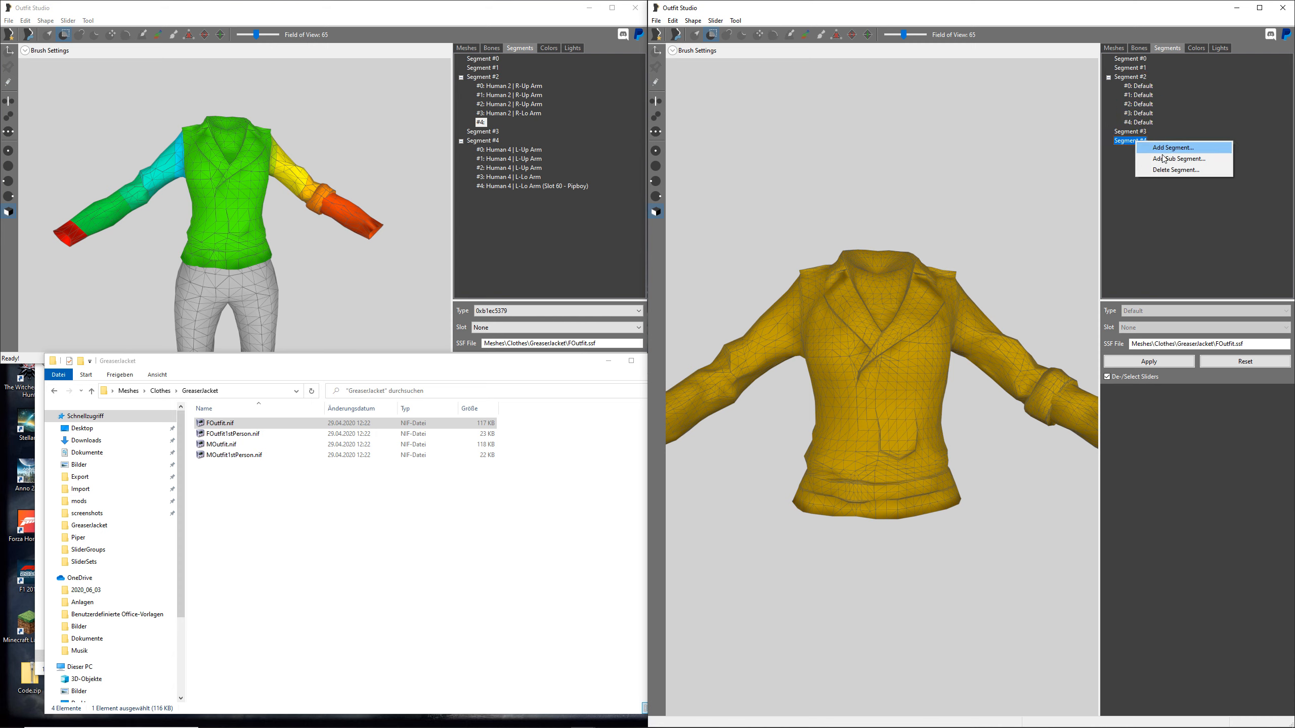
pyautogui.click(1164, 159)
pyautogui.rightClick(1137, 150)
pyautogui.click(1163, 161)
pyautogui.rightClick(1140, 159)
pyautogui.click(1165, 170)
pyautogui.rightClick(1142, 168)
pyautogui.click(1163, 170)
pyautogui.rightClick(1139, 177)
pyautogui.click(1163, 180)
pyautogui.click(1152, 362)
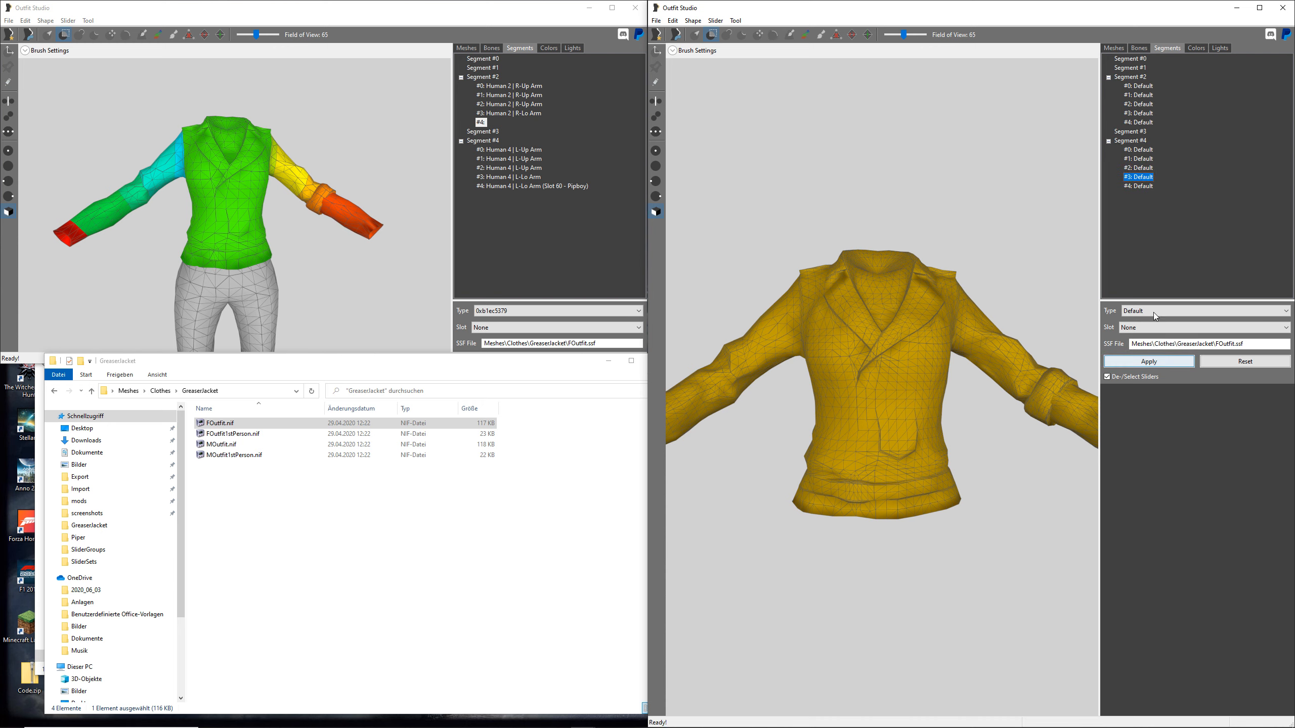
# - Apply the new sub-segments and set the type of sub-segment #4 under Segment #2 to 0xb1ec5379
pyautogui.click(1150, 360)
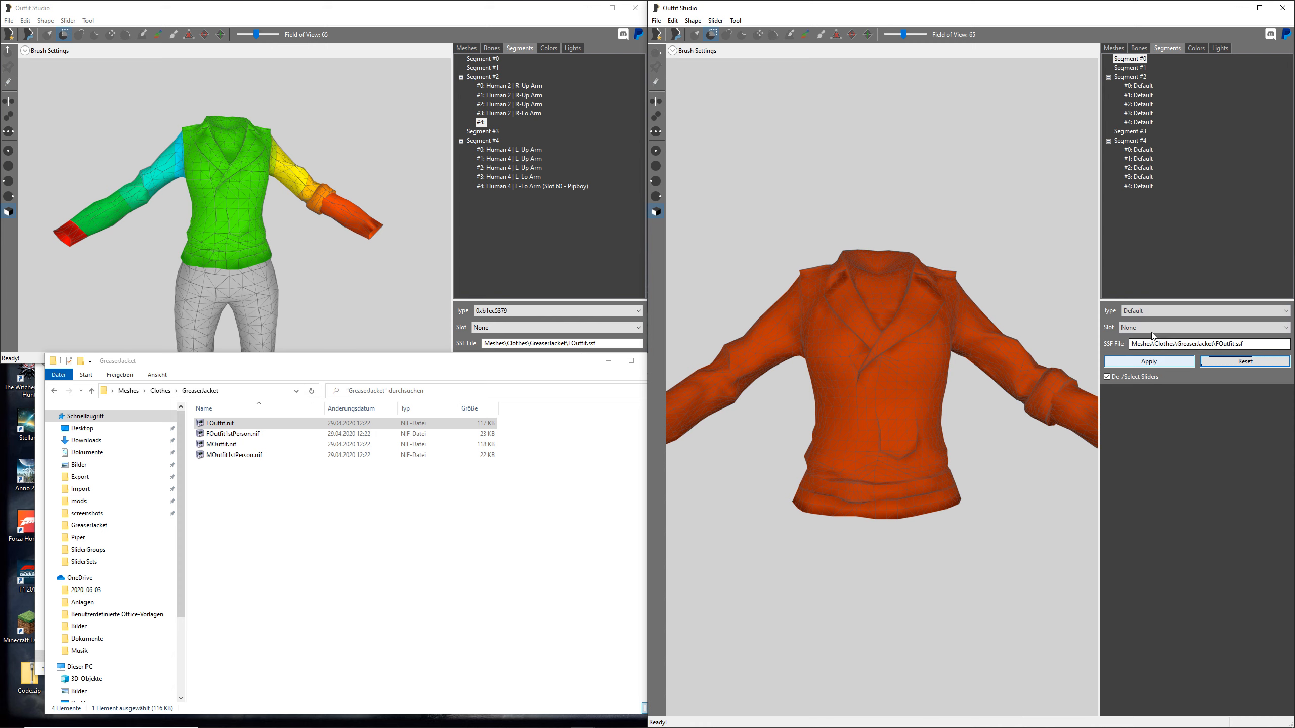
pyautogui.click(1161, 310)
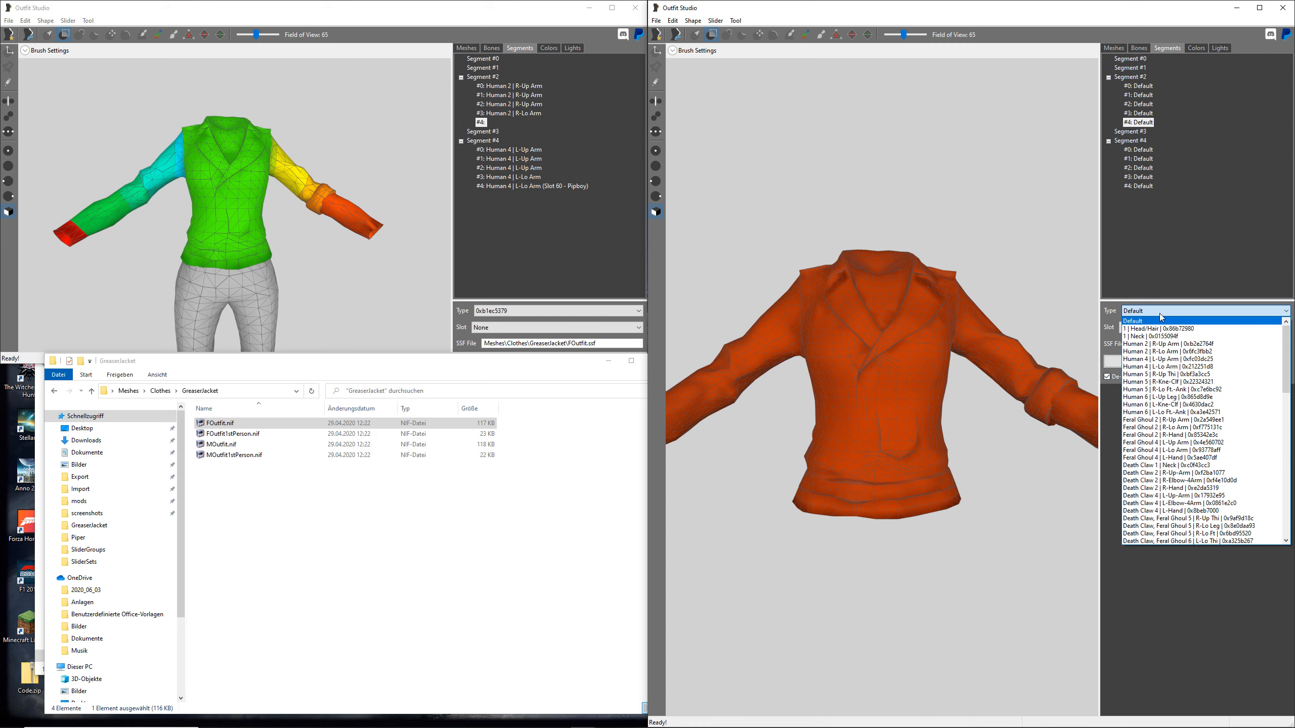
pyautogui.scroll(-15, 1176, 531)
pyautogui.click(1175, 541)
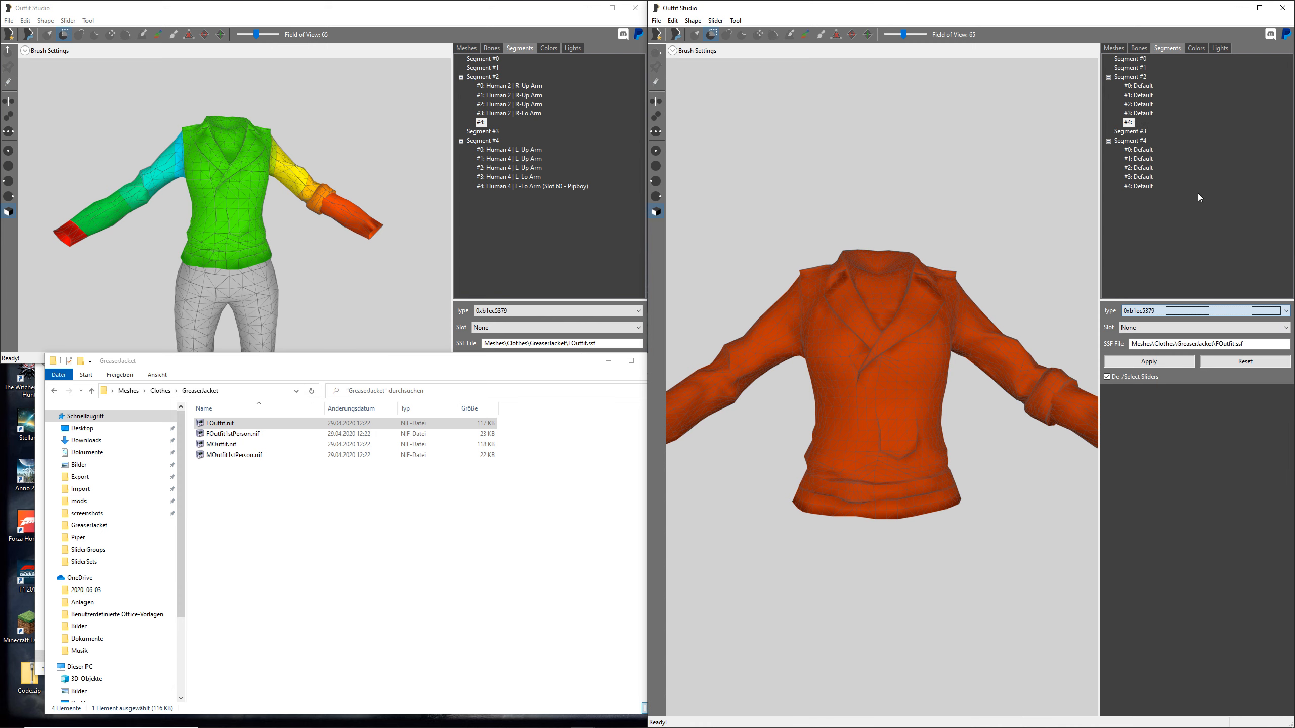
# - Under Segment #2, set sub-segment #3 to Human 2 | R-Lo Arm and sub-segments #2, #1 and #0 to Human 2 | R-Up Arm
pyautogui.click(1144, 113)
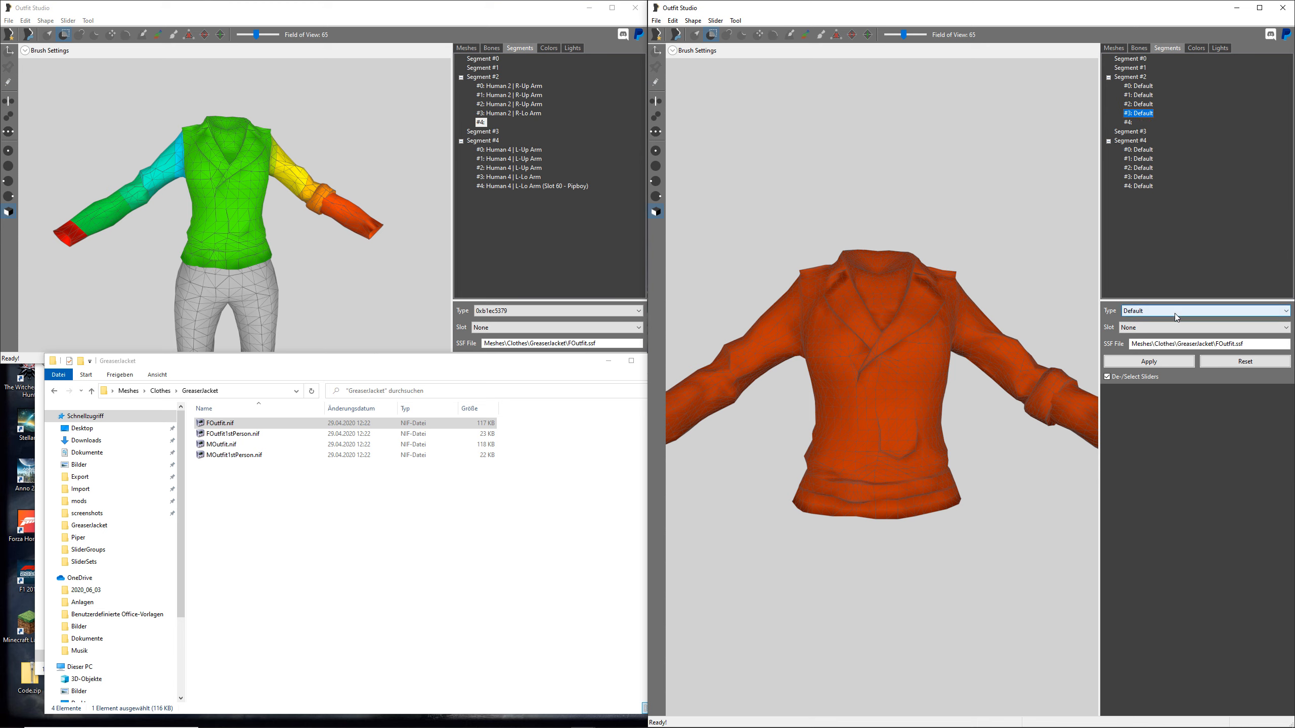
pyautogui.scroll(-5, 1173, 312)
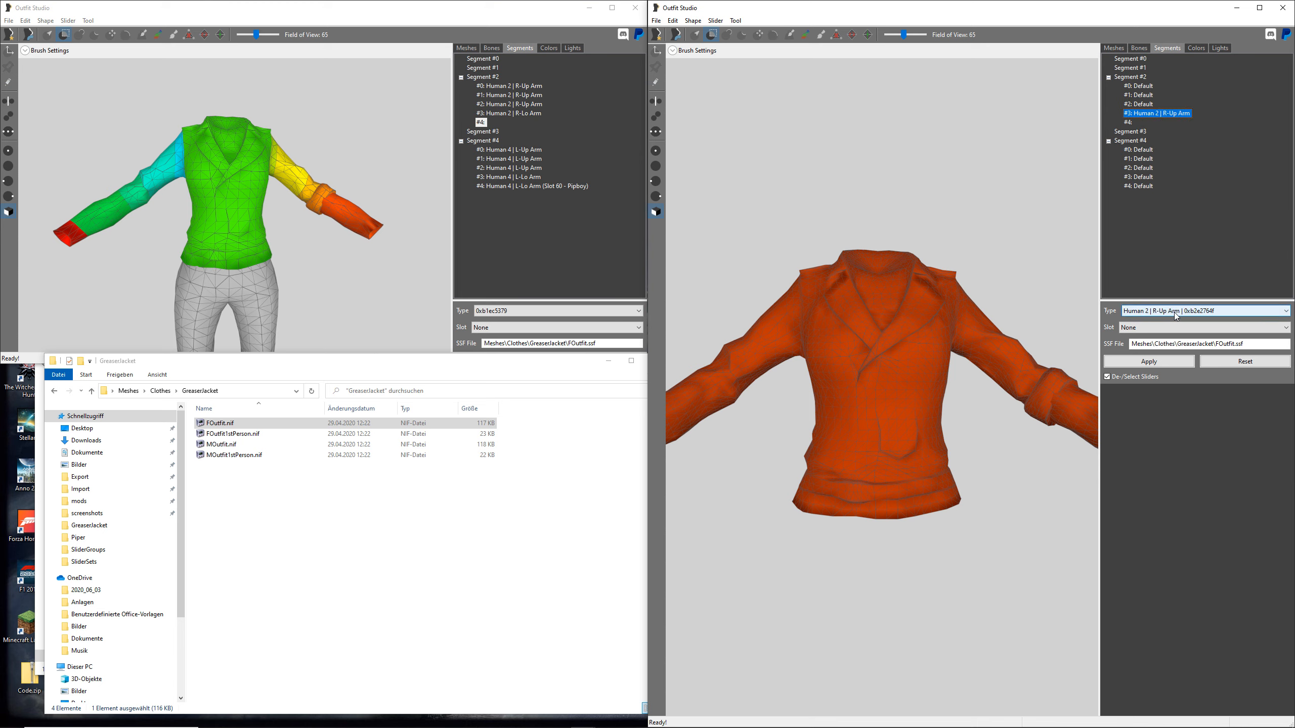
pyautogui.click(1141, 104)
pyautogui.scroll(-4, 1172, 312)
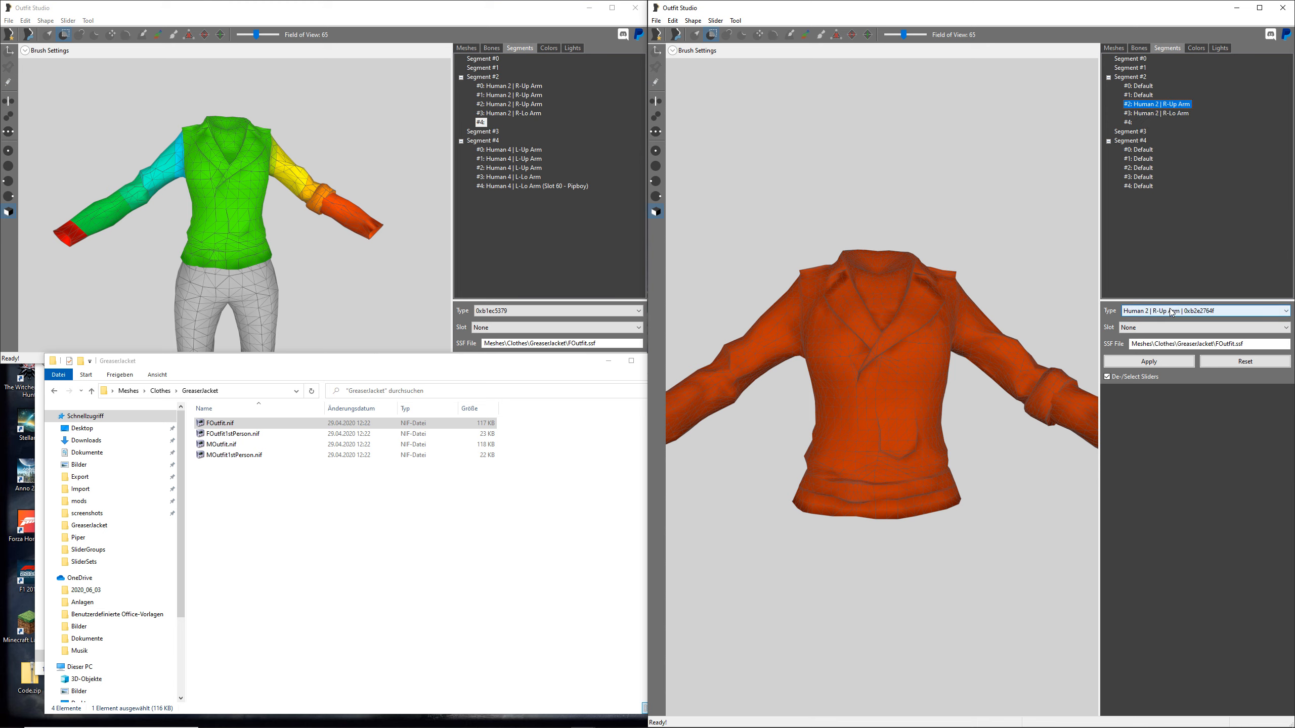
pyautogui.click(1139, 95)
pyautogui.scroll(-4, 1176, 312)
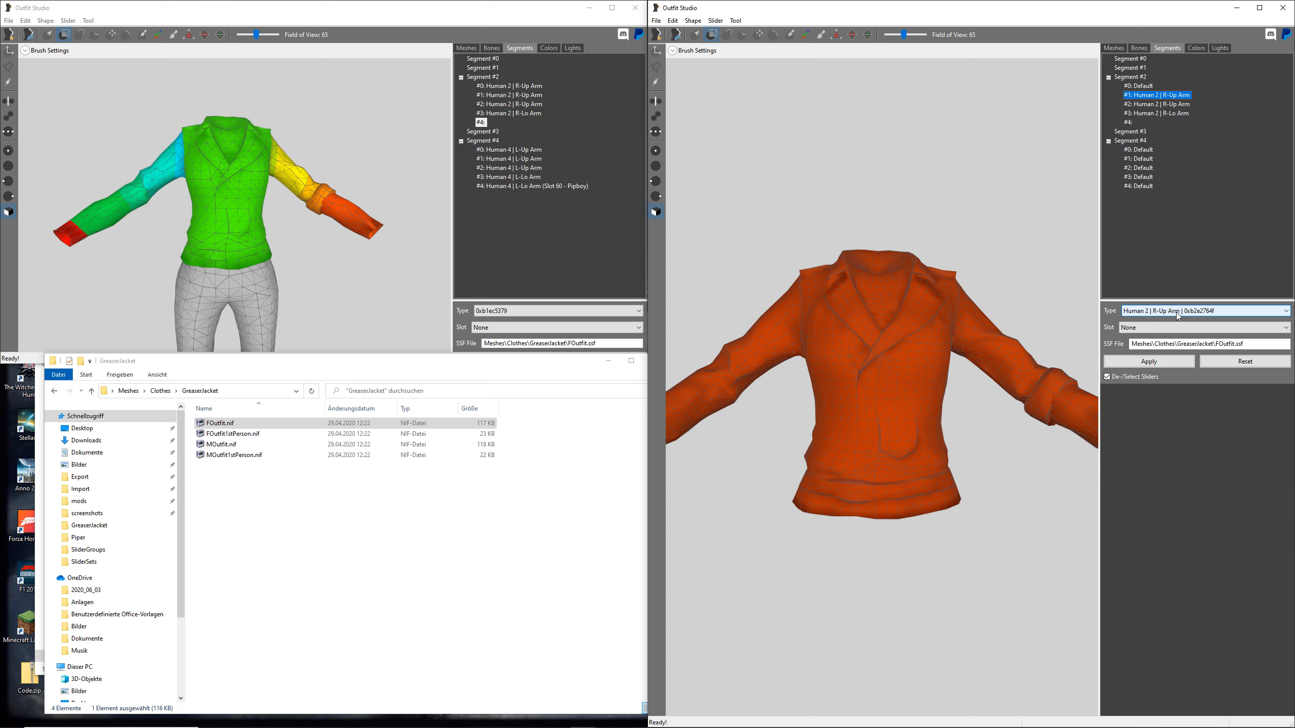
pyautogui.click(1142, 86)
pyautogui.scroll(-3, 1176, 308)
# - Set the type of sub-segments #0, #1 and #2 under Segment #4 to Human 4 | L-Up Arm
pyautogui.click(1138, 150)
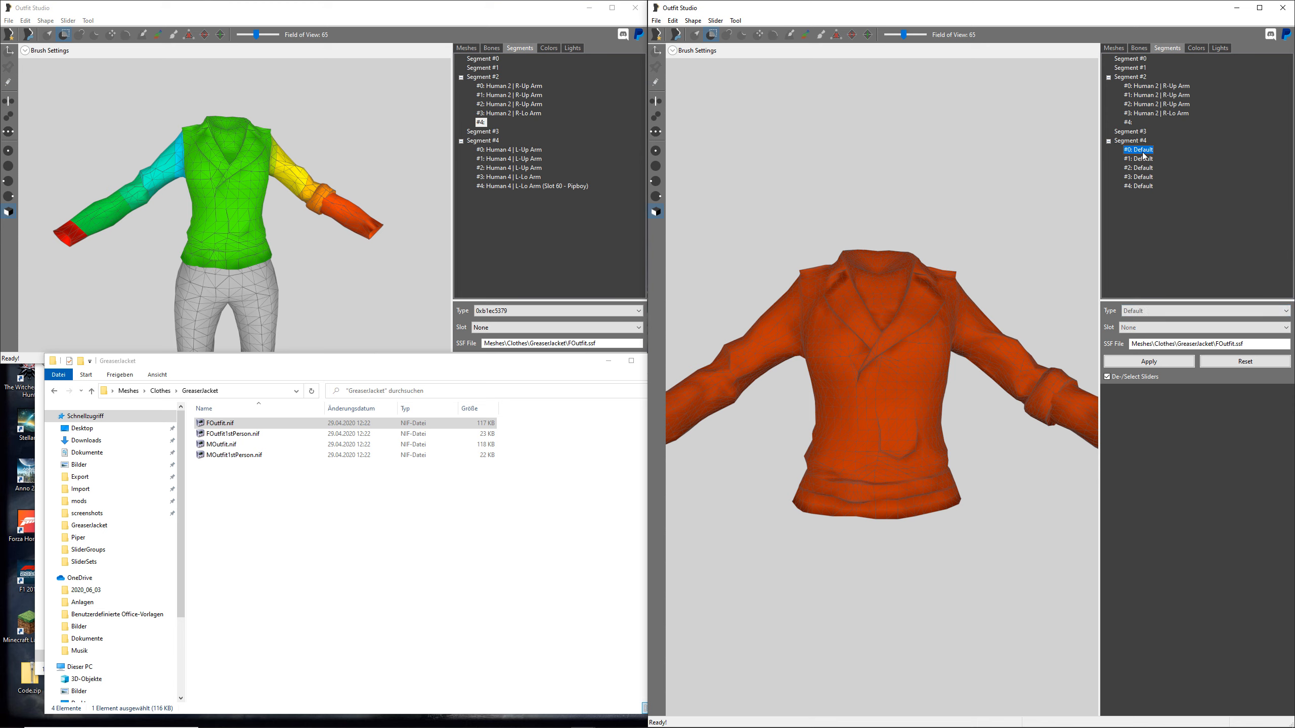
pyautogui.scroll(-3, 1207, 310)
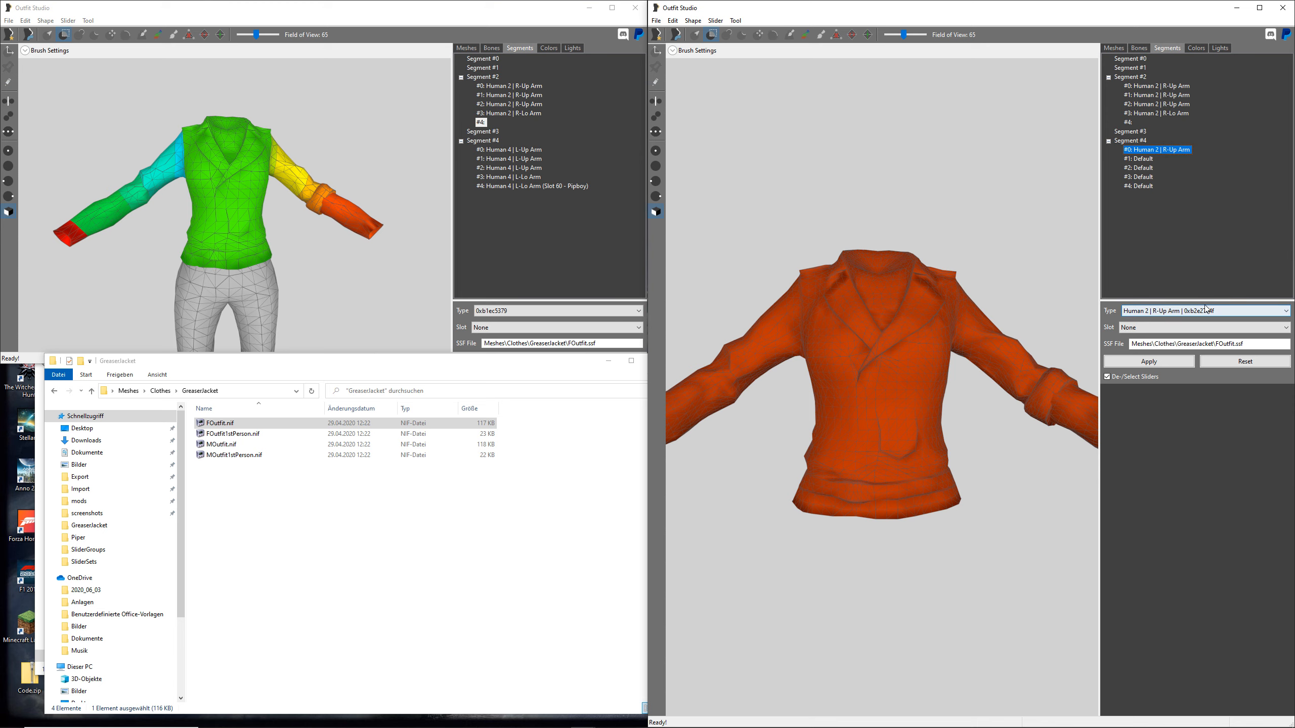
pyautogui.scroll(-3, 1207, 310)
pyautogui.press('Down')
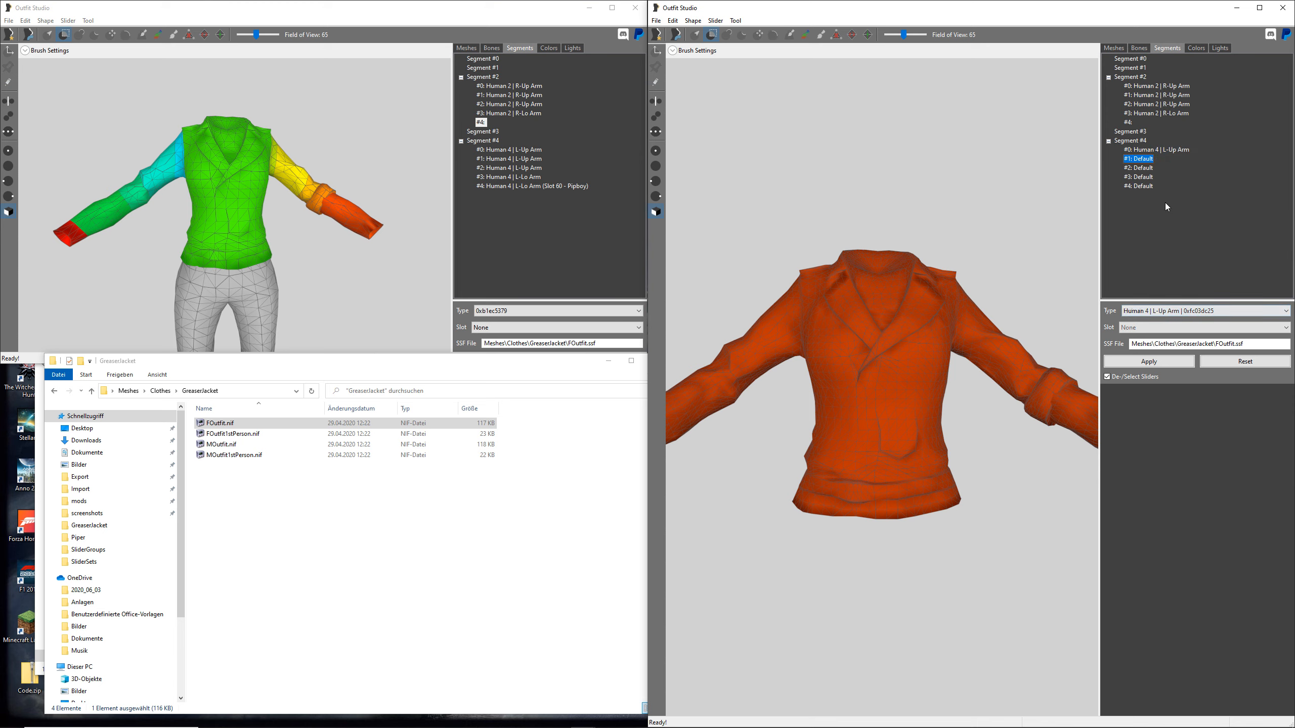
pyautogui.scroll(-3, 1192, 308)
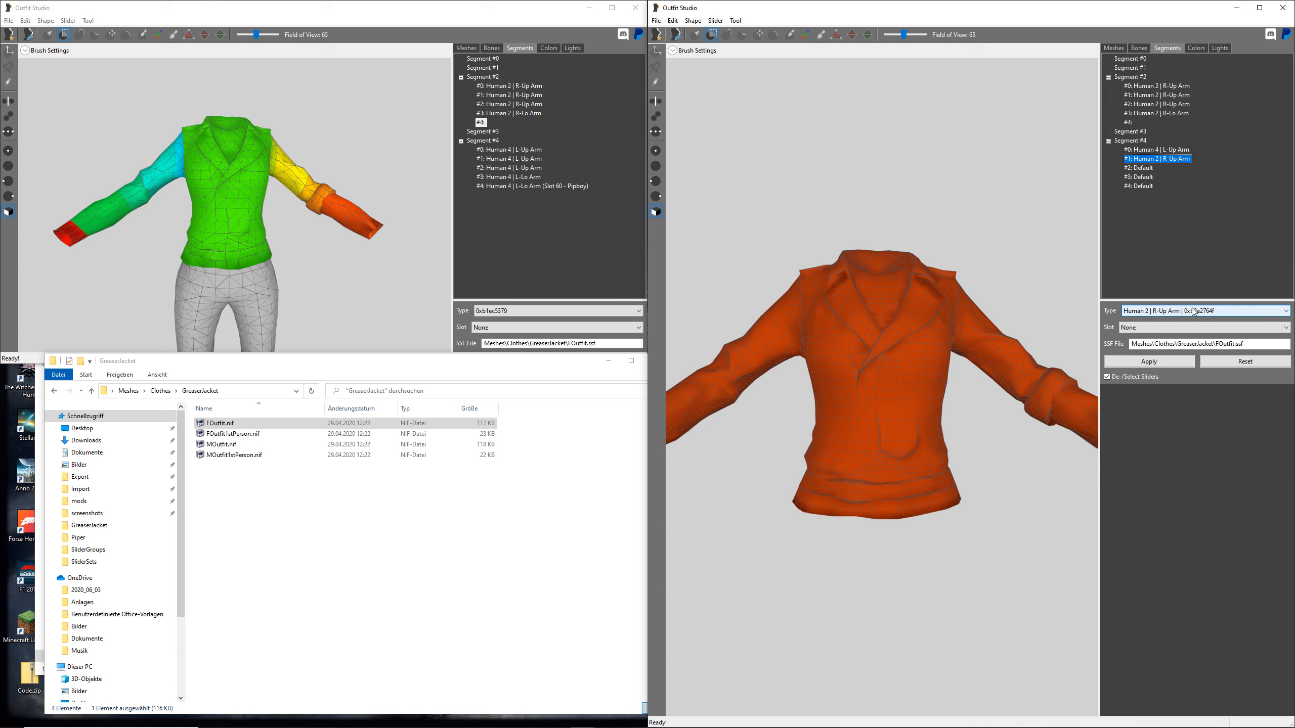
pyautogui.scroll(-2, 1194, 313)
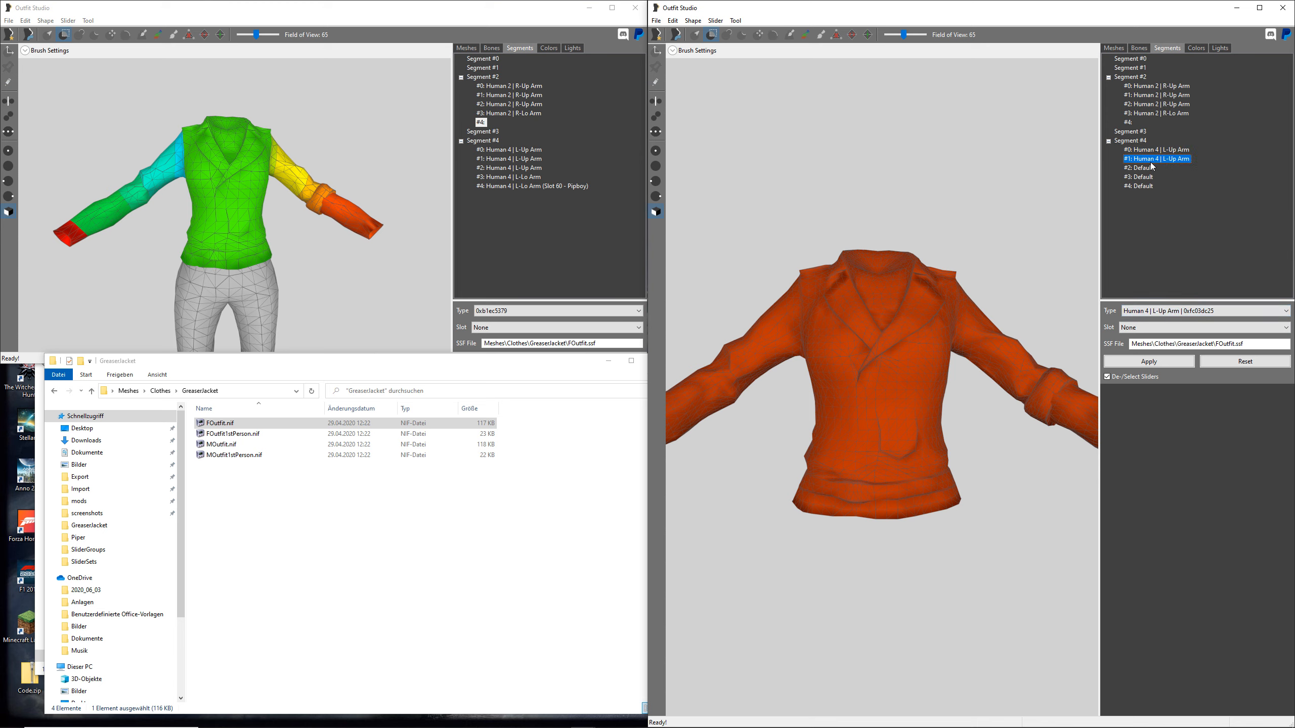
pyautogui.press('Down')
pyautogui.scroll(-3, 1173, 314)
pyautogui.scroll(3, 1173, 313)
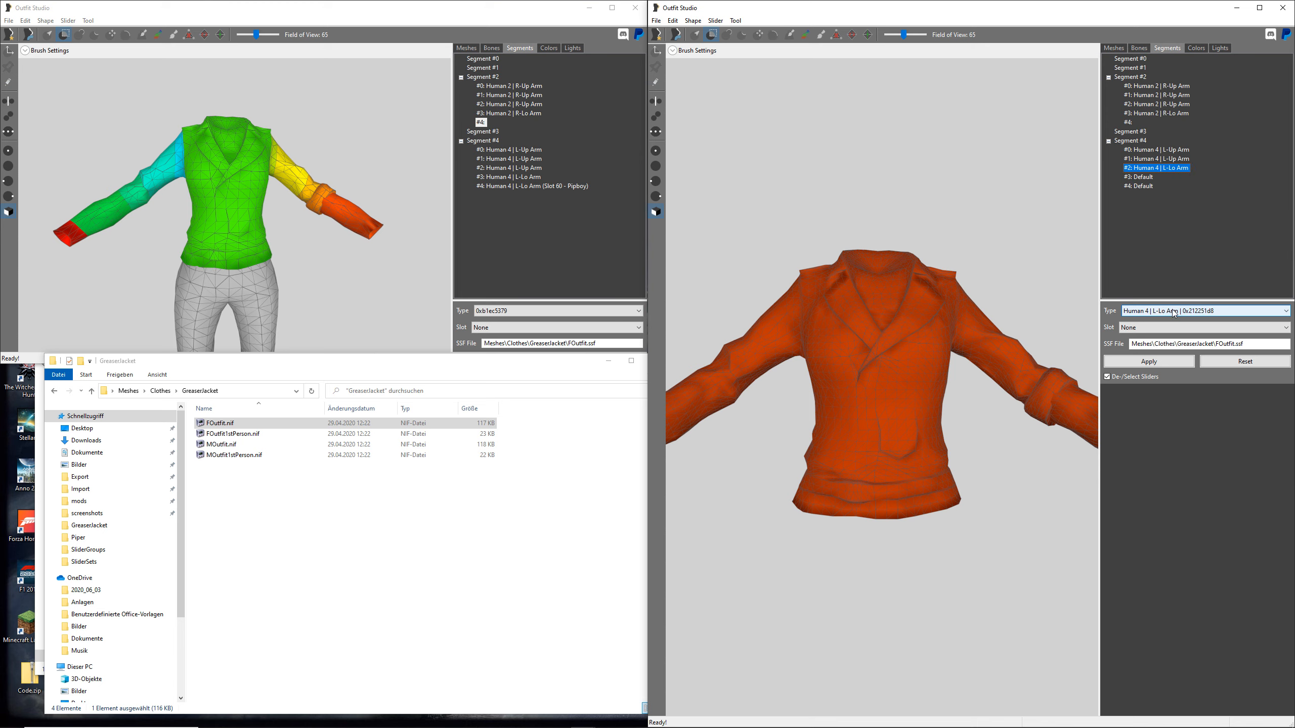
# - Set sub-segments #3 and #4 under Segment #4 to Human 4 | L-Lo Arm and assign slot 60 - Pipboy to #4
pyautogui.click(1151, 179)
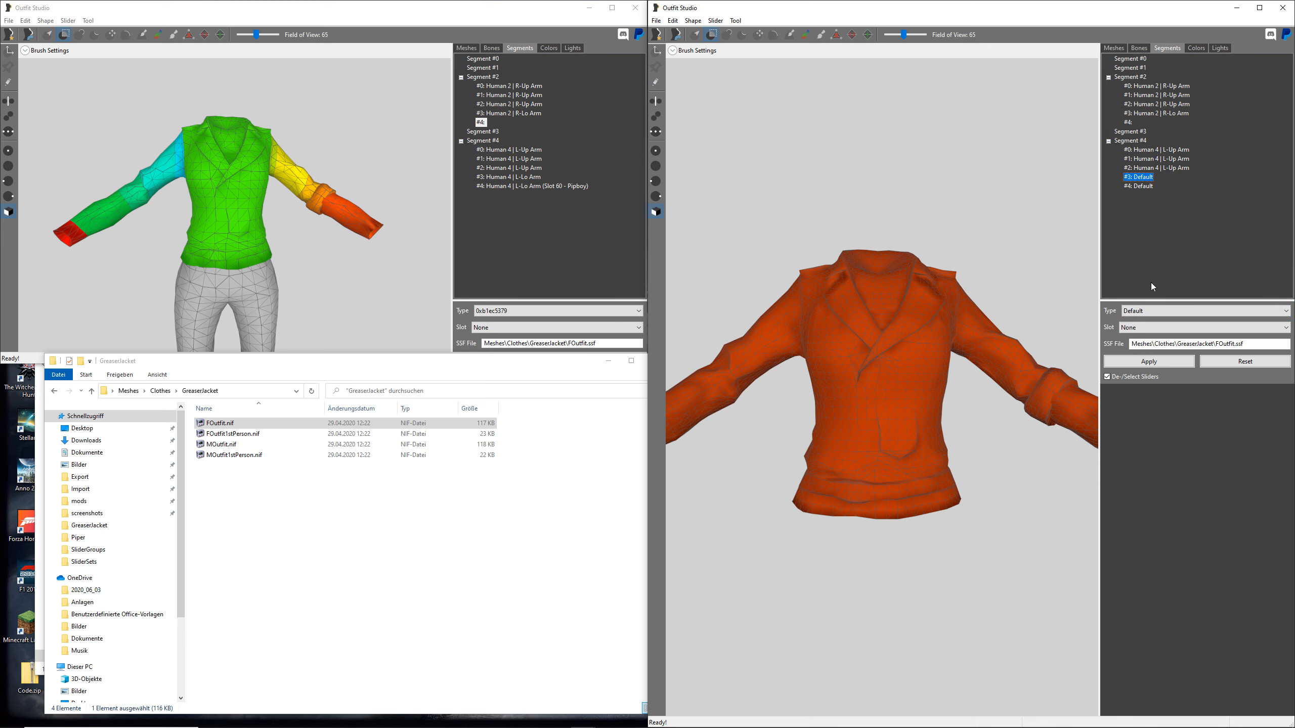
pyautogui.scroll(-1, 1169, 312)
pyautogui.scroll(-8, 1169, 313)
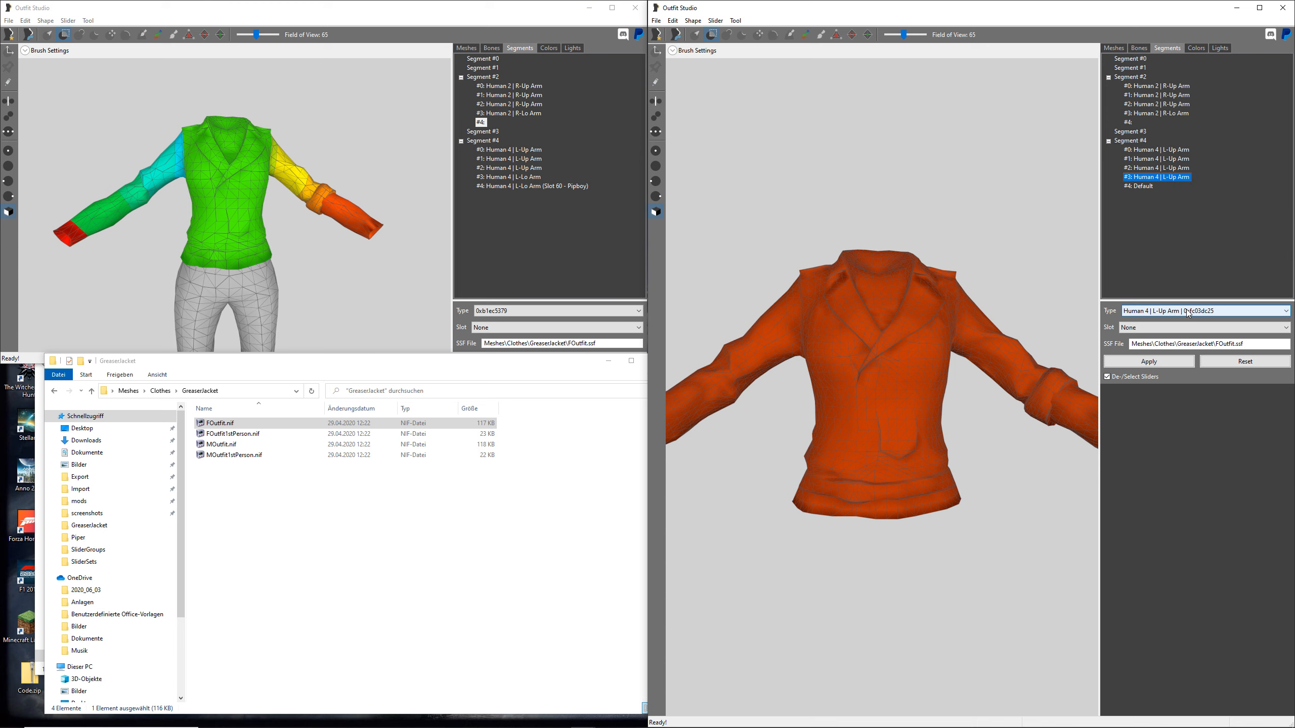
pyautogui.click(1145, 187)
pyautogui.scroll(1, 1153, 311)
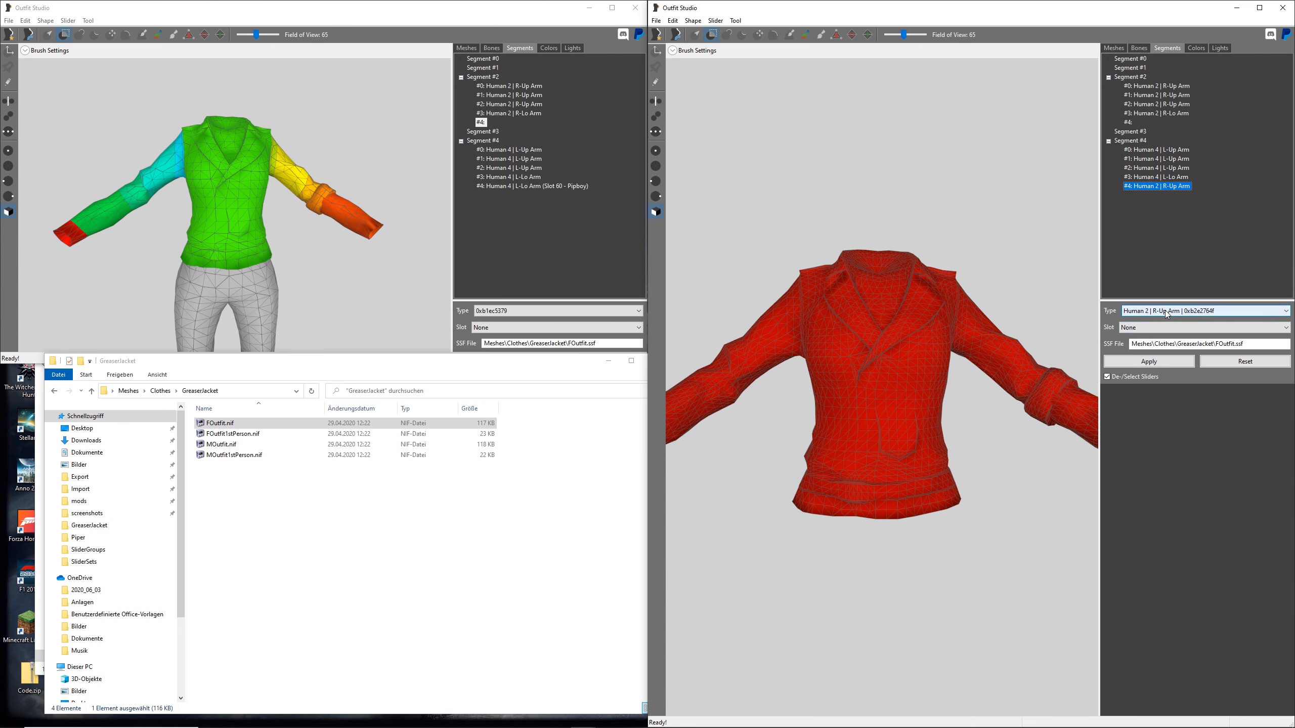
pyautogui.scroll(-1, 1175, 314)
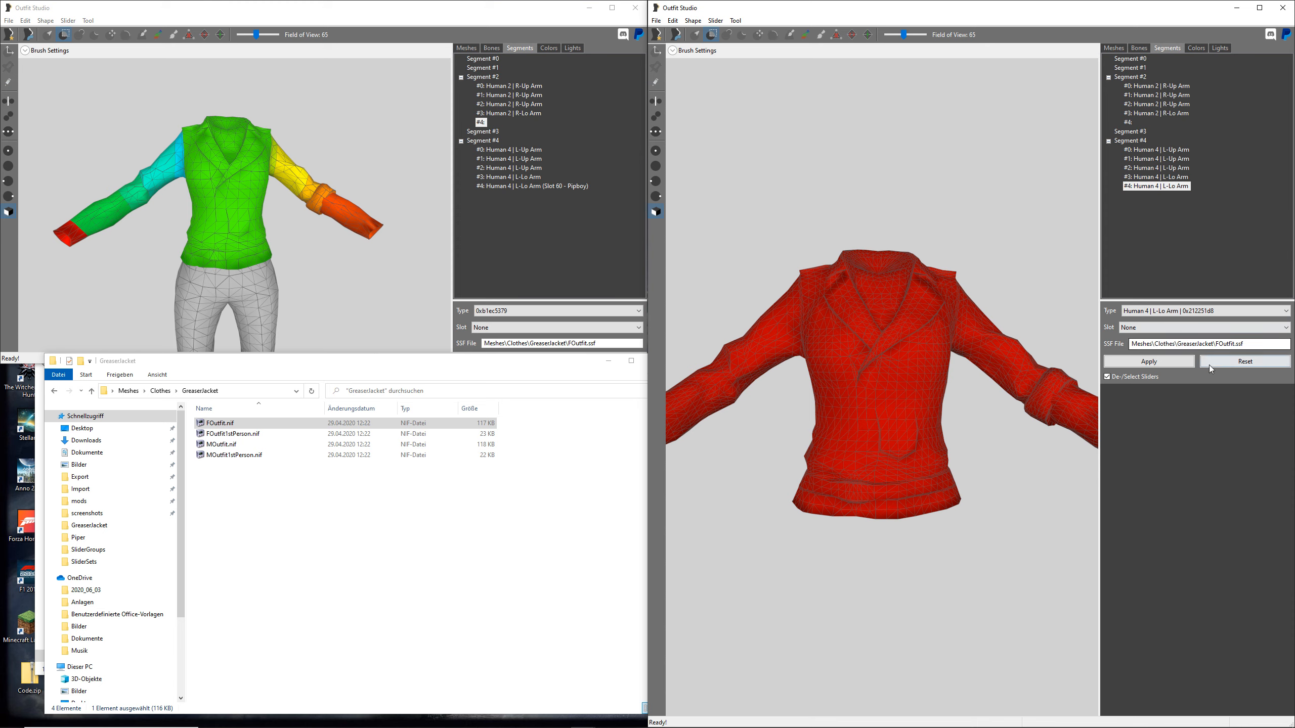
pyautogui.click(1177, 327)
pyautogui.scroll(-1, 1169, 444)
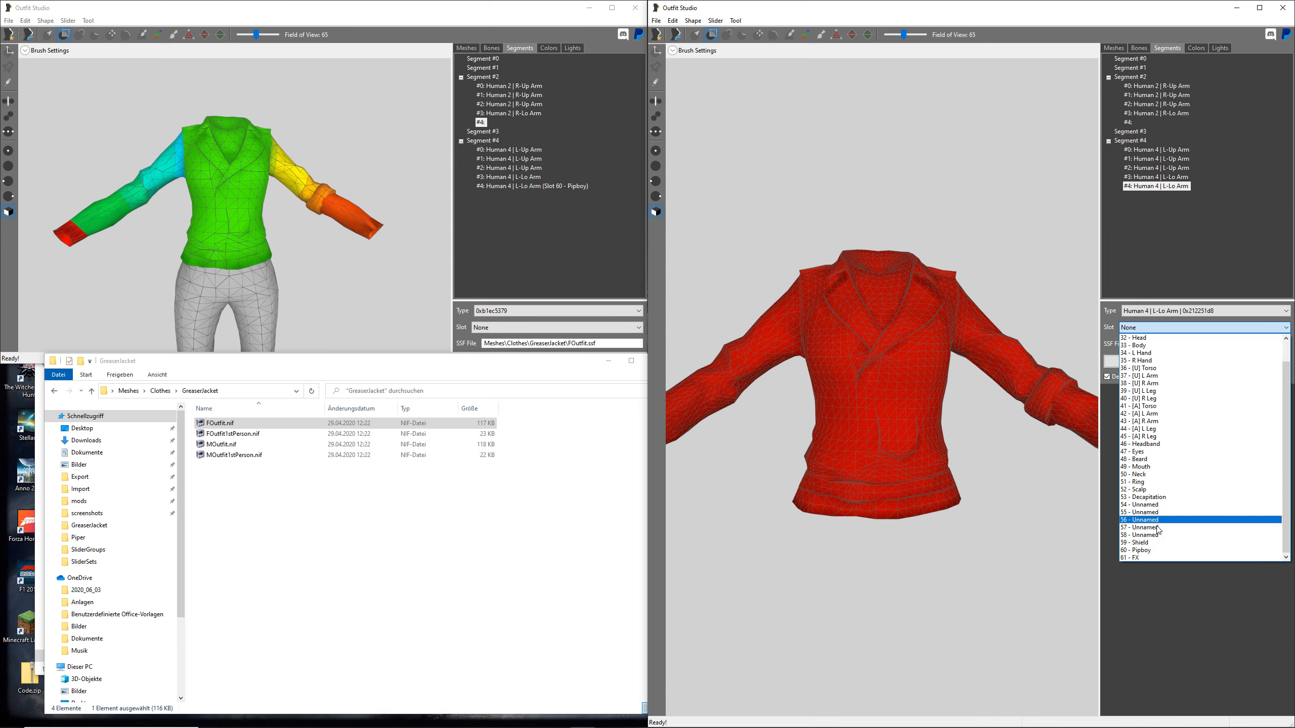
pyautogui.click(1143, 549)
# - Inspect the custom jacket's left sleeve with the Pipboy sub-segment #4 of Segment #4 selected
pyautogui.moveTo(1071, 515); pyautogui.dragTo(914, 456, button='right')
pyautogui.moveTo(914, 456); pyautogui.dragTo(907, 432, button='middle')
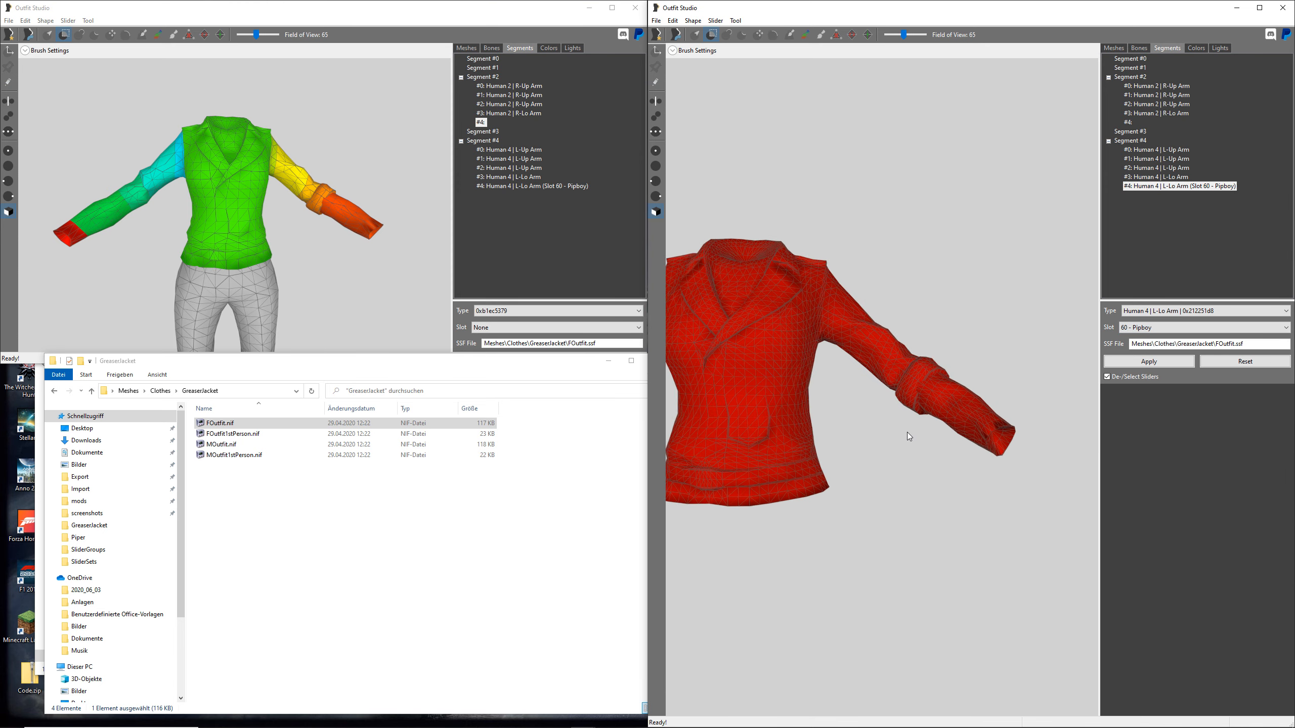
pyautogui.moveTo(907, 433); pyautogui.dragTo(933, 444, button='right')
pyautogui.scroll(3, 933, 444)
pyautogui.click(1156, 177)
pyautogui.click(1166, 186)
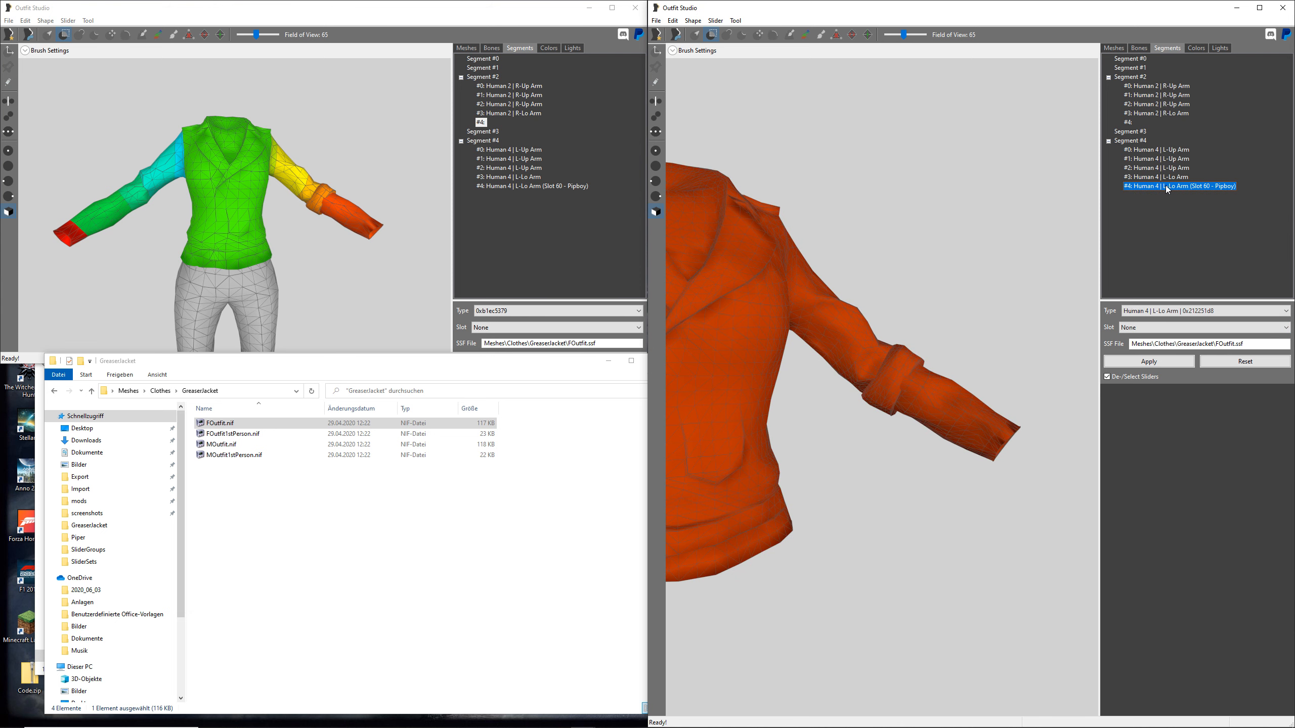
pyautogui.moveTo(946, 438); pyautogui.dragTo(832, 432, button='middle')
pyautogui.scroll(3, 830, 432)
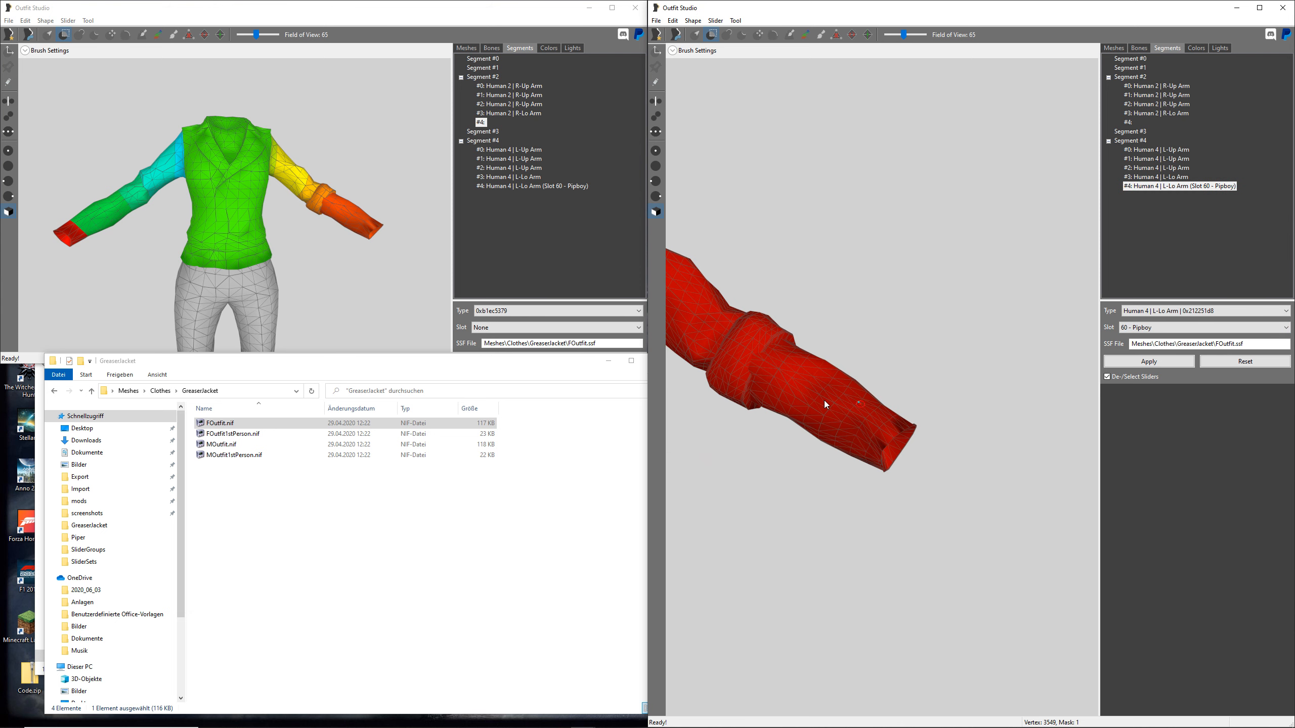
pyautogui.moveTo(887, 409); pyautogui.dragTo(925, 444, button='right')
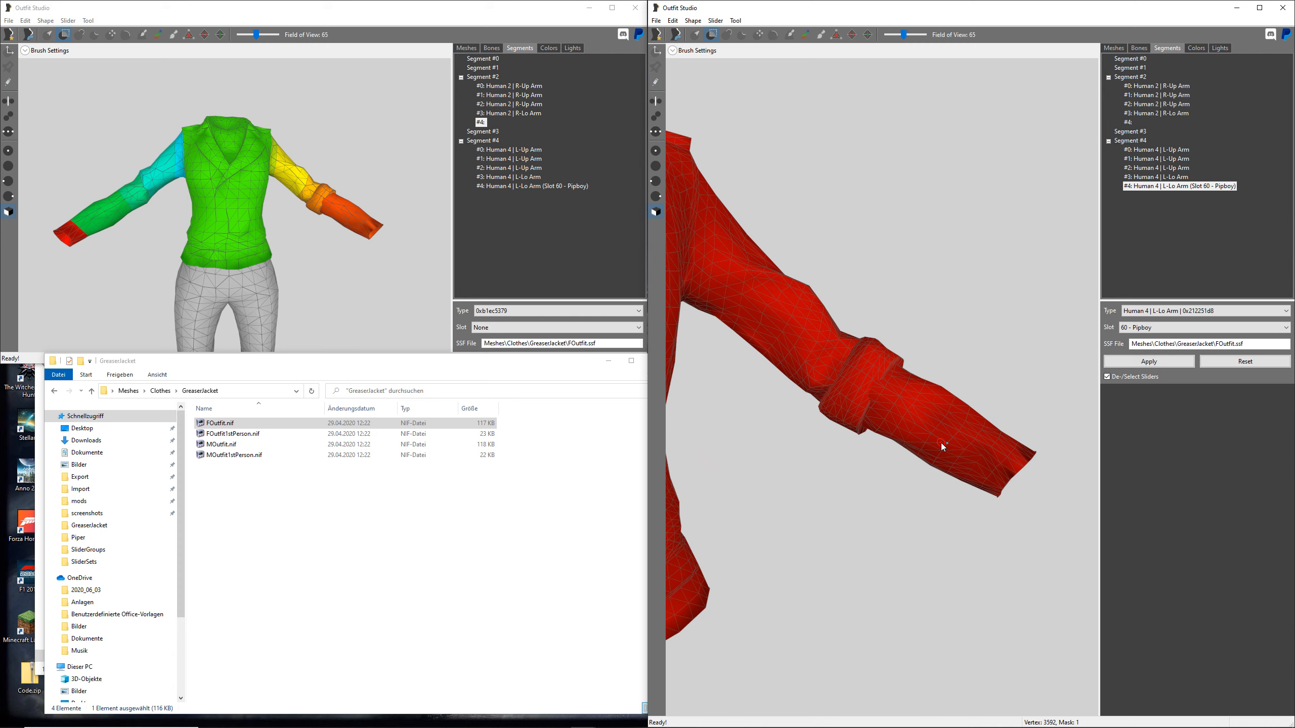
# - Examine which parts of the original outfit's left forearm and cuff belong to sub-segments #4 and #3 of Segment #4
pyautogui.click(366, 230)
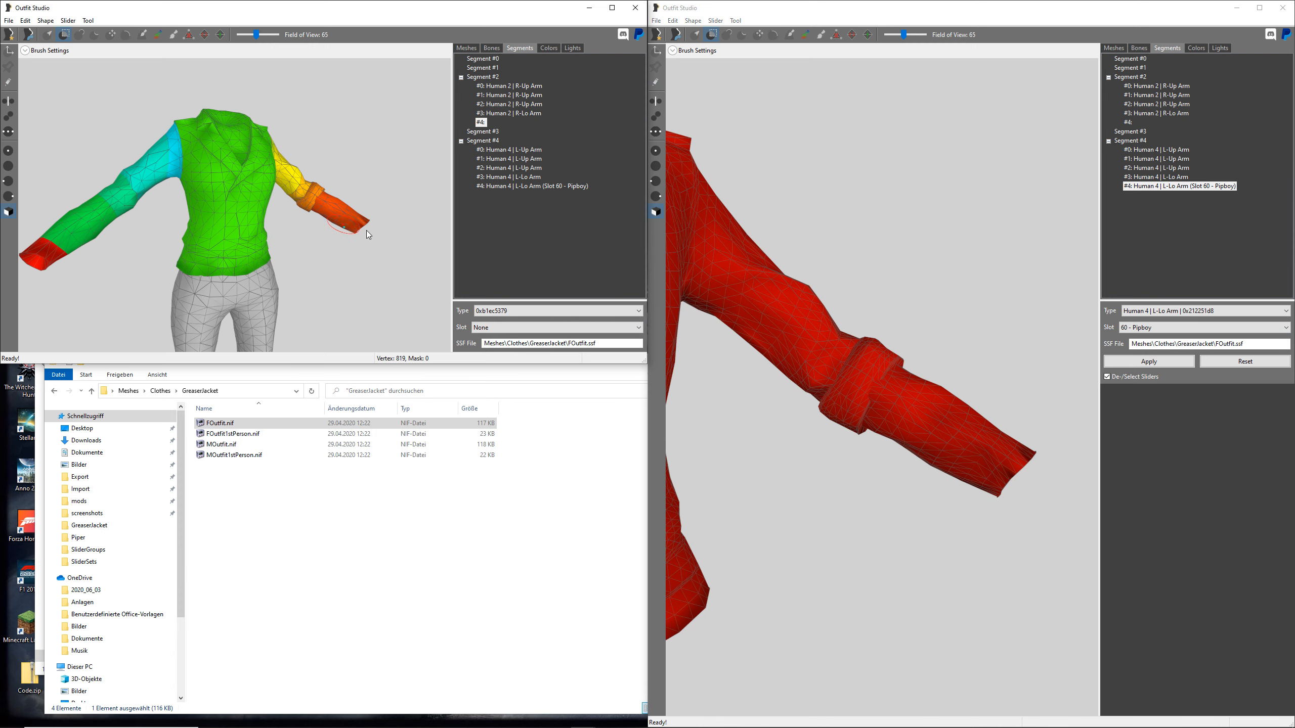
pyautogui.click(532, 186)
pyautogui.scroll(5, 370, 219)
pyautogui.moveTo(371, 219); pyautogui.dragTo(213, 194, button='middle')
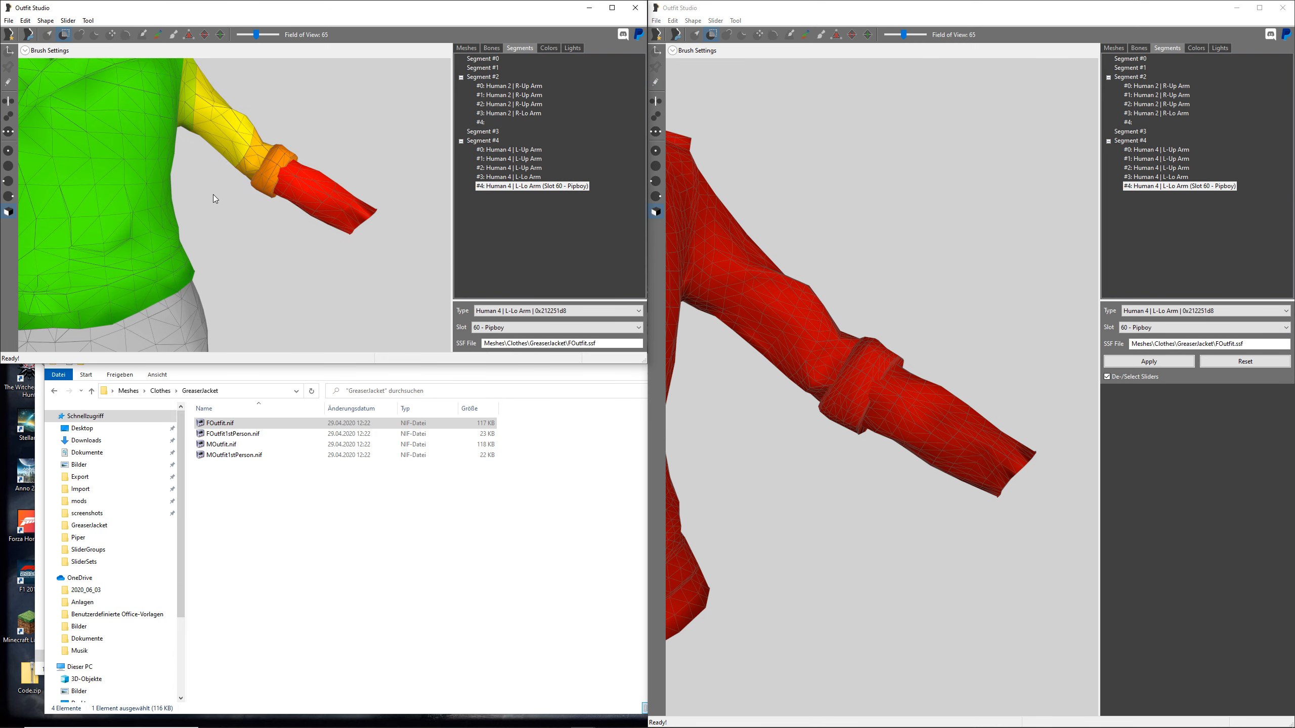
pyautogui.scroll(3, 326, 194)
pyautogui.moveTo(326, 193); pyautogui.dragTo(226, 227, button='middle')
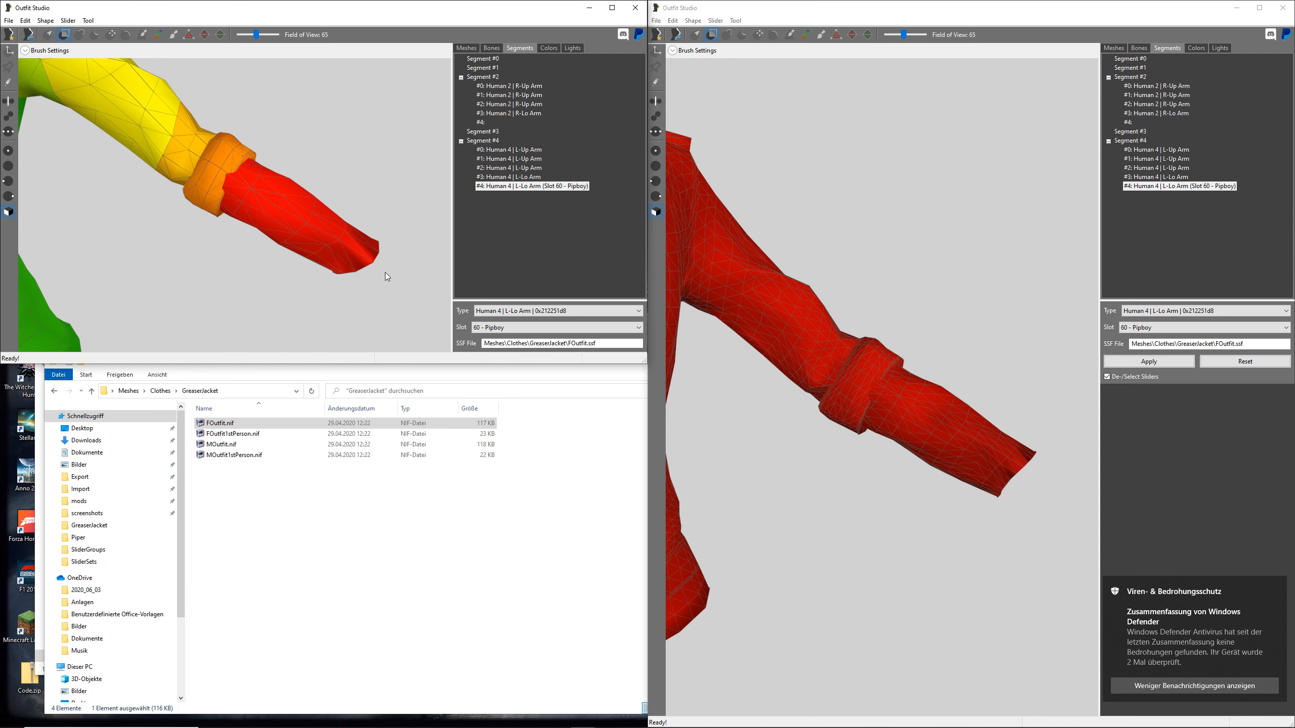
pyautogui.moveTo(365, 262); pyautogui.dragTo(352, 267, button='right')
pyautogui.scroll(-1, 354, 267)
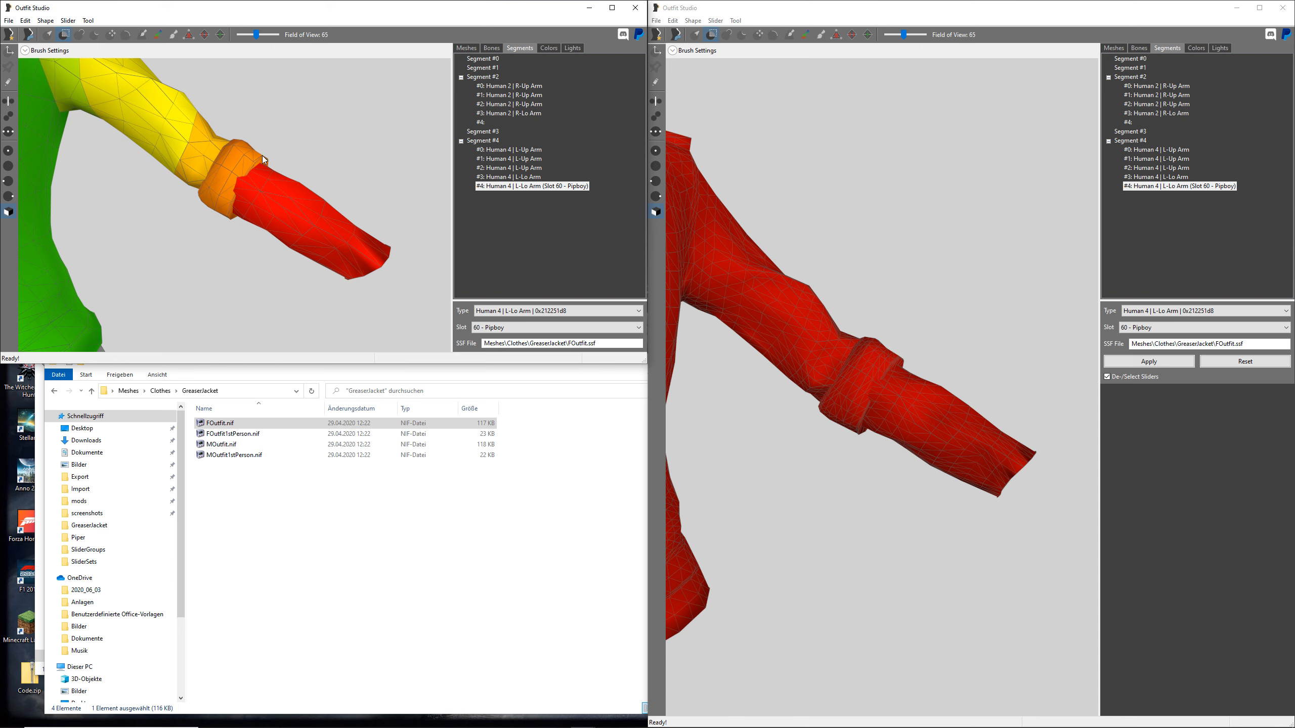
pyautogui.moveTo(255, 202); pyautogui.dragTo(306, 236, button='middle')
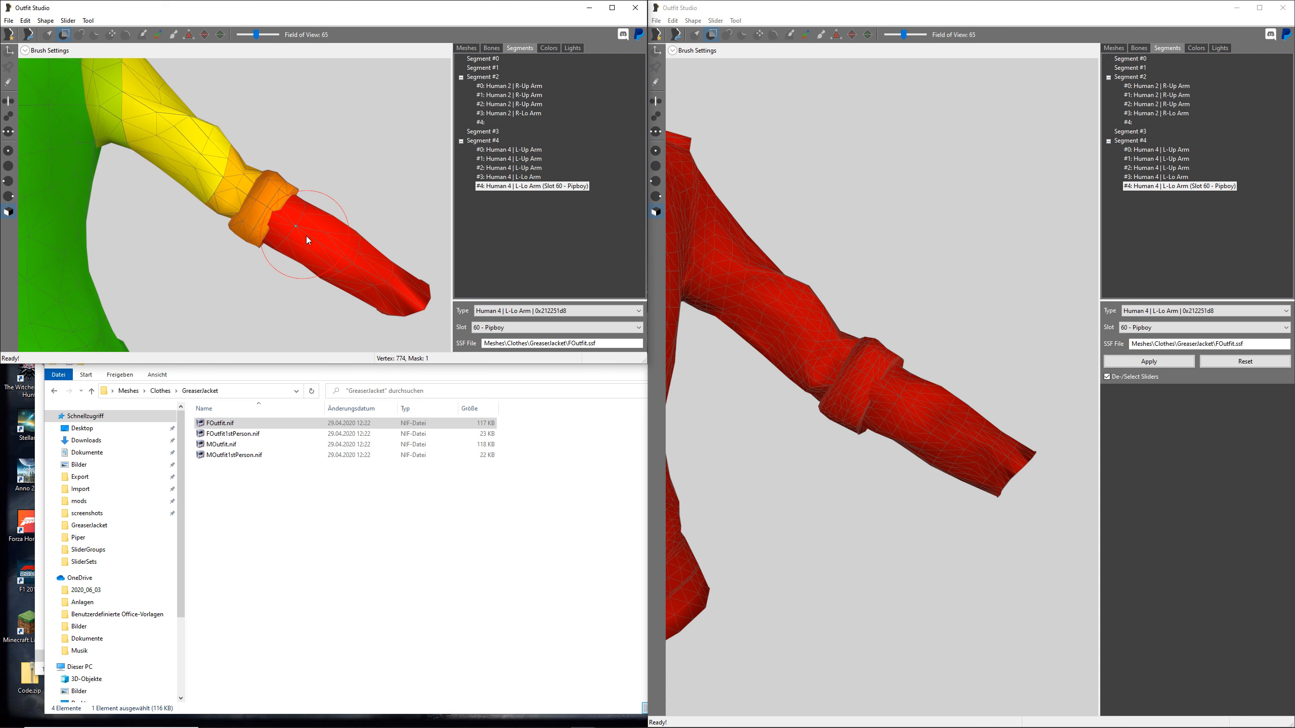
pyautogui.scroll(3, 379, 218)
pyautogui.click(523, 177)
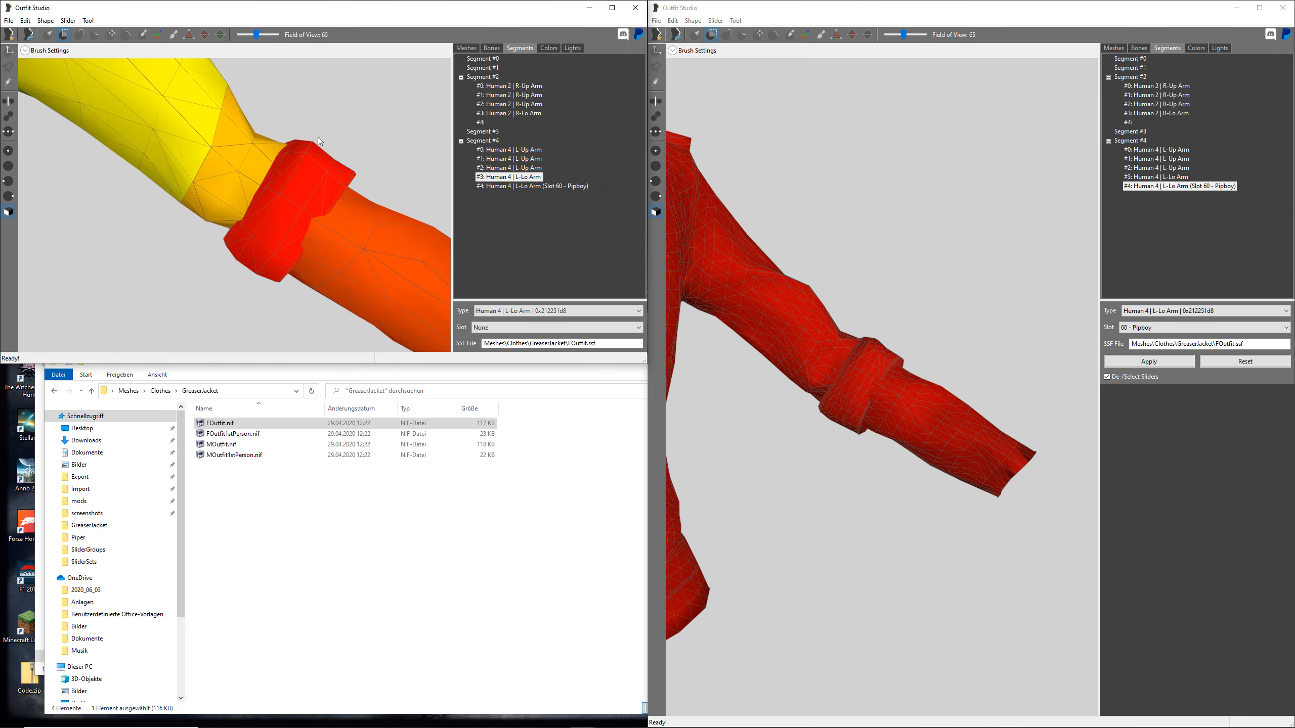
pyautogui.scroll(-3, 342, 164)
pyautogui.moveTo(283, 200); pyautogui.dragTo(296, 202, button='middle')
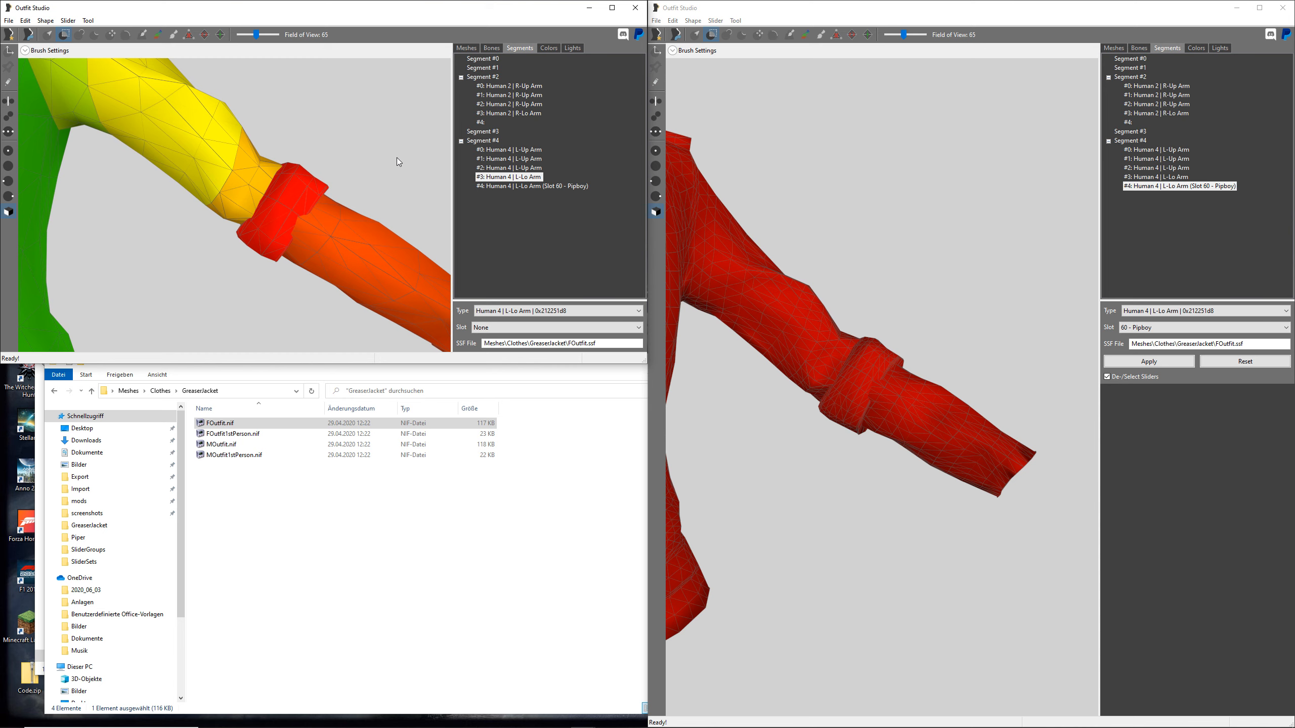
# - Examine the left cuff of the custom jacket up close with its textures temporarily shown
pyautogui.moveTo(834, 420); pyautogui.dragTo(889, 396, button='right')
pyautogui.press('t')
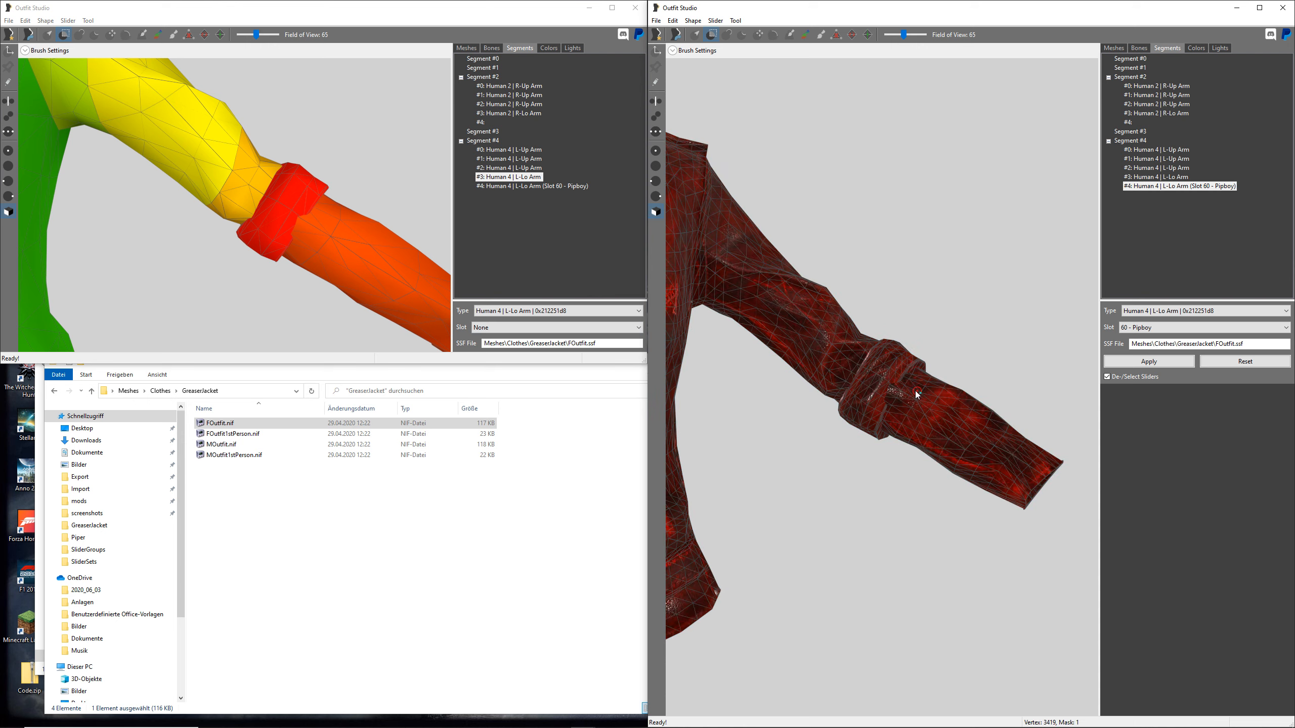
pyautogui.scroll(5, 860, 450)
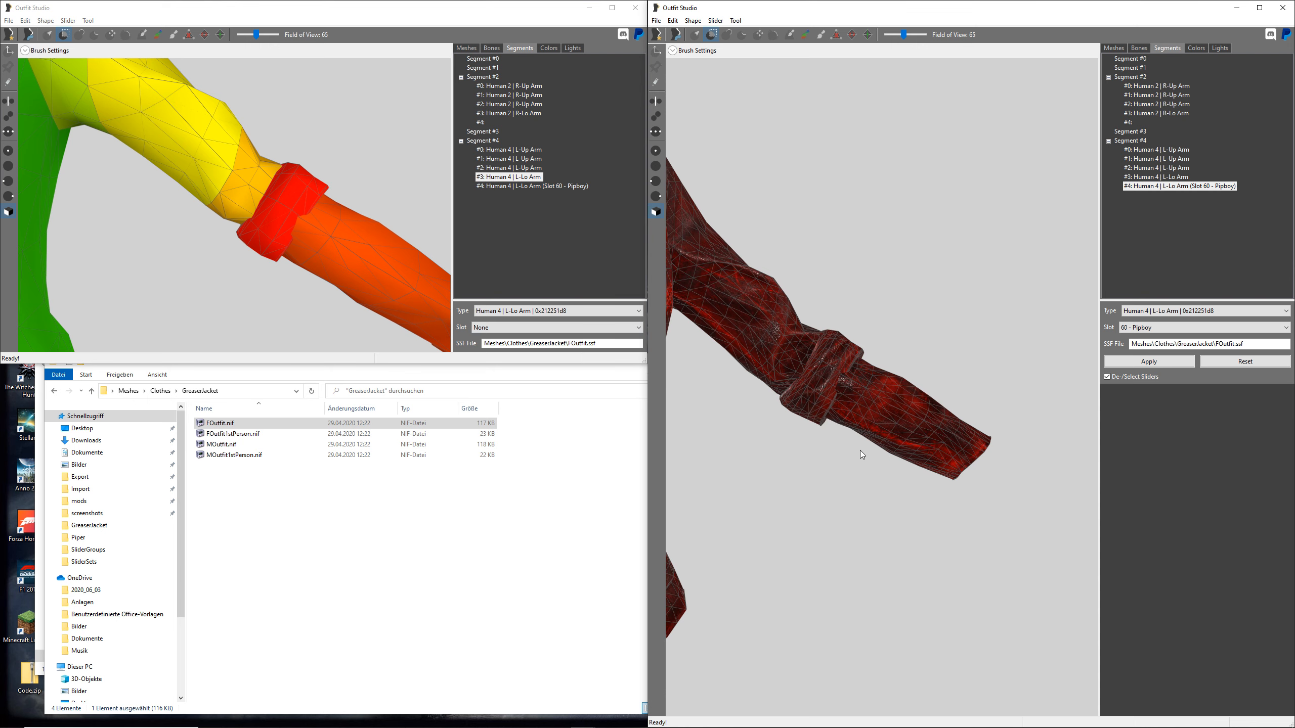
pyautogui.scroll(5, 861, 470)
pyautogui.moveTo(828, 462); pyautogui.dragTo(974, 491, button='middle')
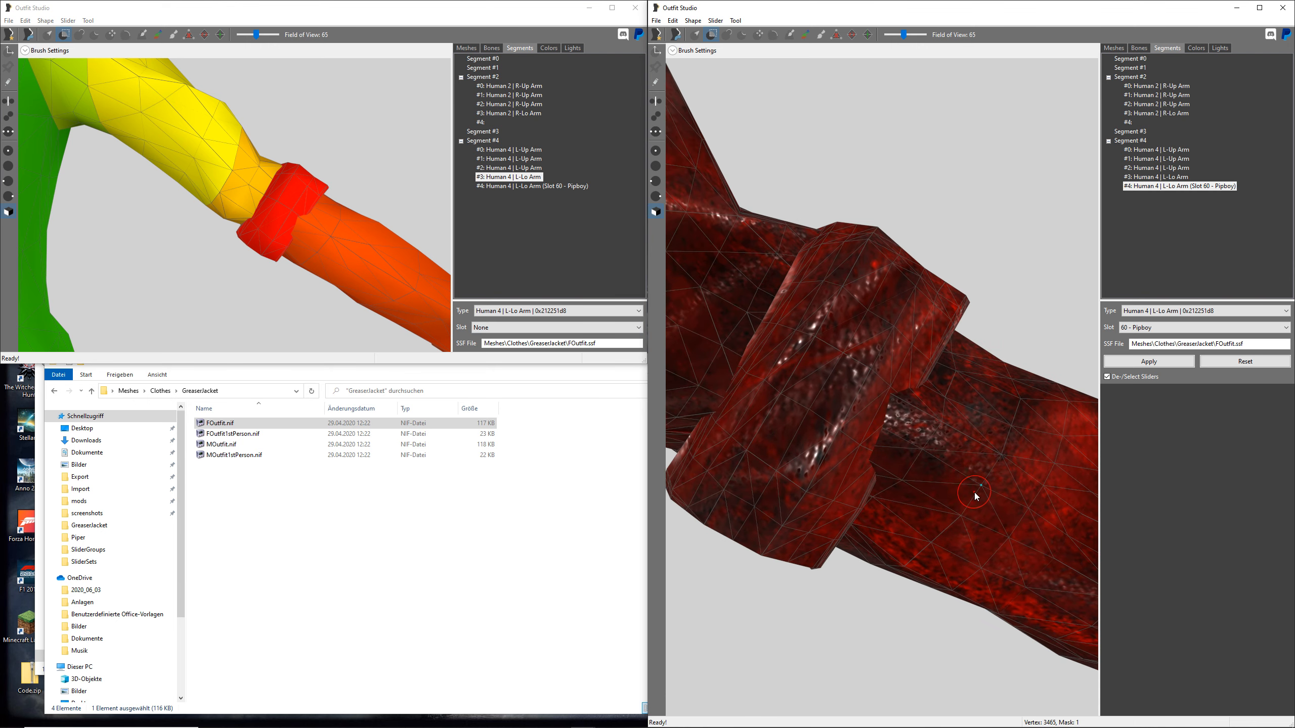
pyautogui.scroll(-4, 959, 487)
pyautogui.press('t')
pyautogui.moveTo(929, 473); pyautogui.dragTo(915, 470, button='right')
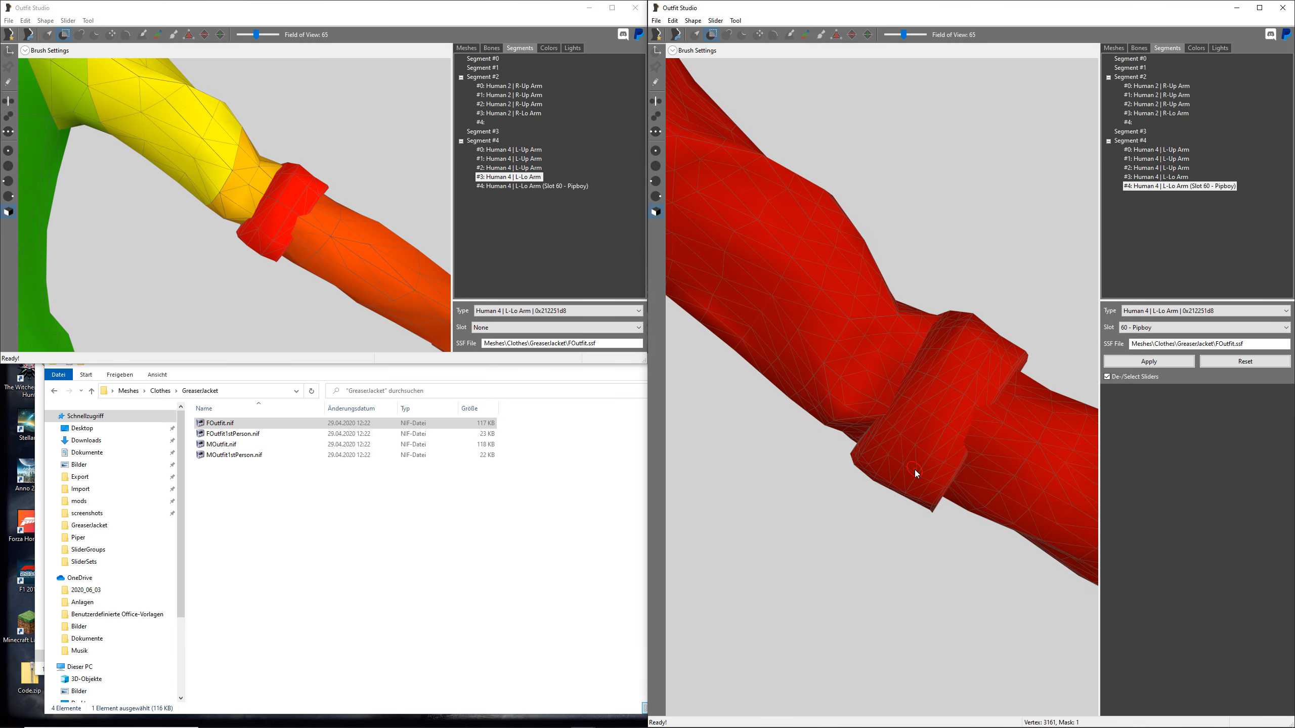
# - Apply the sub-segment types and the Pipboy slot to the custom jacket, and select sub-segment #0 under Segment #2
pyautogui.moveTo(313, 206); pyautogui.dragTo(340, 230, button='middle')
pyautogui.scroll(-5, 340, 249)
pyautogui.moveTo(340, 249); pyautogui.dragTo(225, 225, button='right')
pyautogui.moveTo(225, 225); pyautogui.dragTo(303, 209, button='middle')
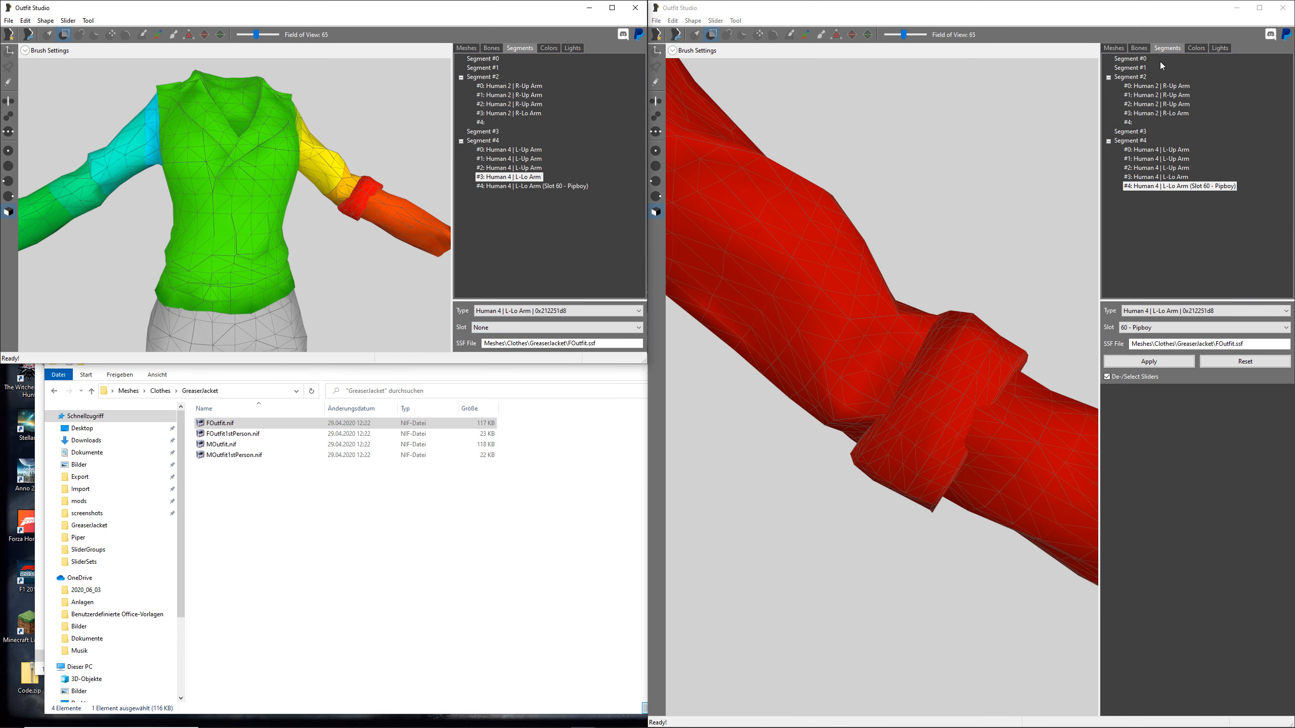
pyautogui.scroll(-6, 973, 227)
pyautogui.click(1157, 361)
pyautogui.scroll(3, 827, 352)
pyautogui.moveTo(811, 337); pyautogui.dragTo(1060, 365, button='middle')
pyautogui.scroll(-3, 888, 242)
pyautogui.click(1166, 86)
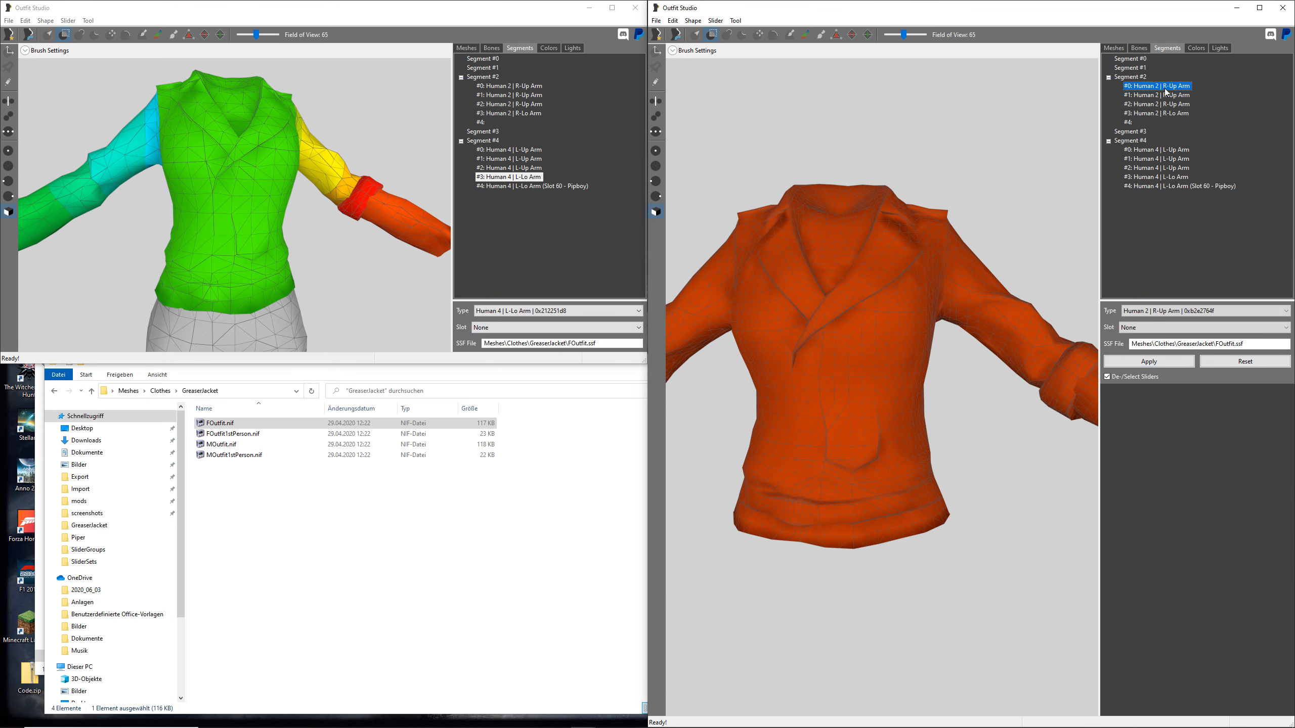
# - Select Segment #3 on the custom jacket and check the brush settings
pyautogui.click(1140, 132)
pyautogui.scroll(-2, 801, 365)
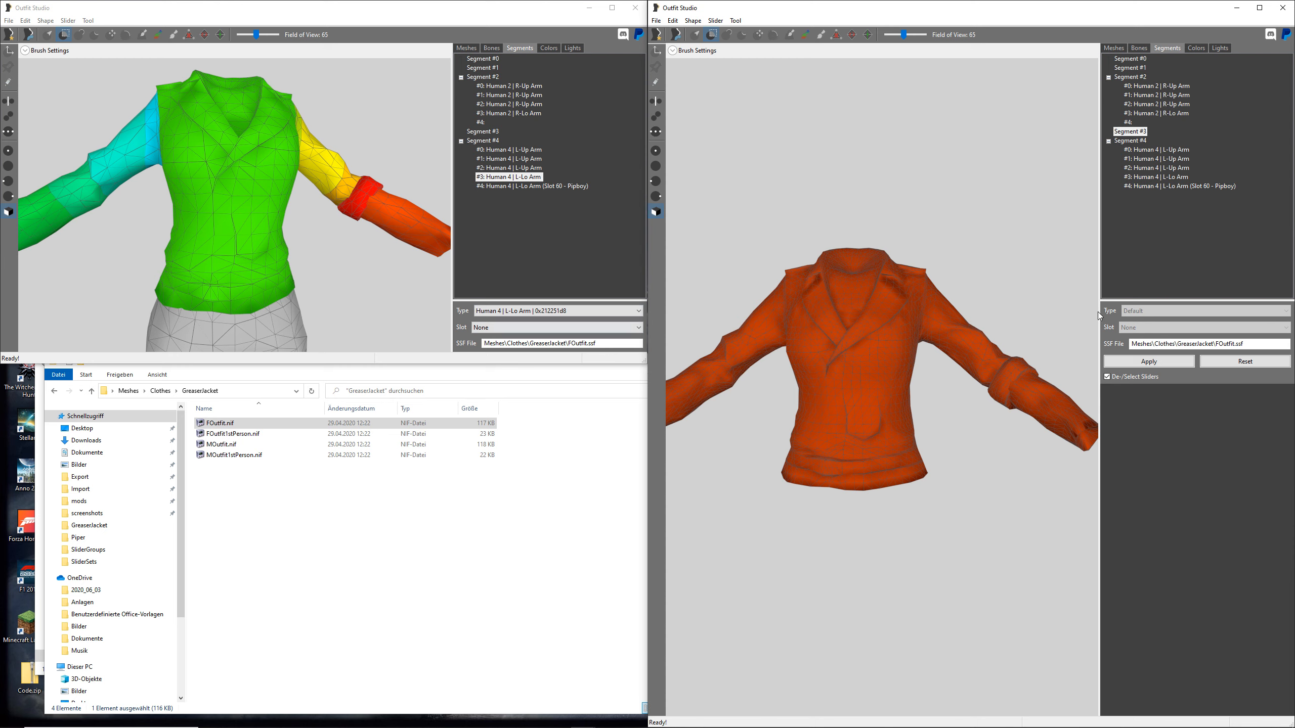
pyautogui.press('space')
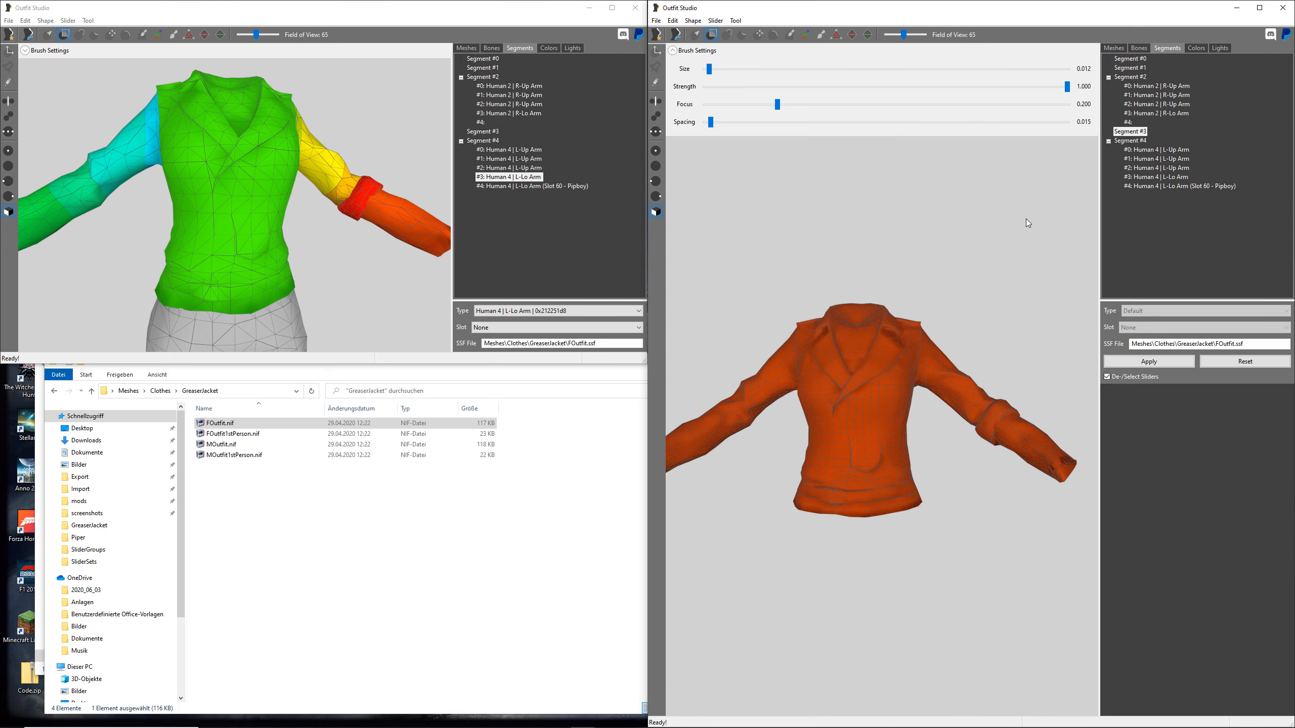
pyautogui.press('space')
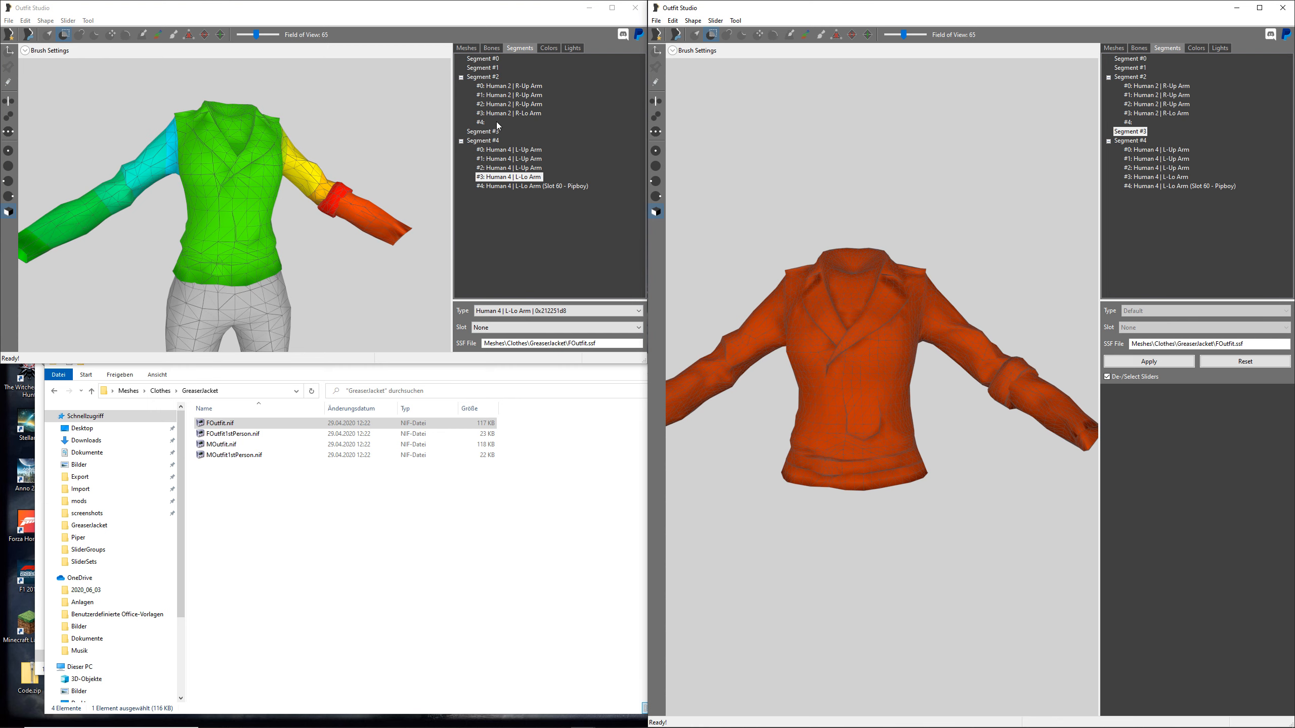
# - Examine which parts of the original outfit belong to Segment #3, Segment #2 and Segment #4, and look at its trousers
pyautogui.click(484, 132)
pyautogui.scroll(-3, 350, 210)
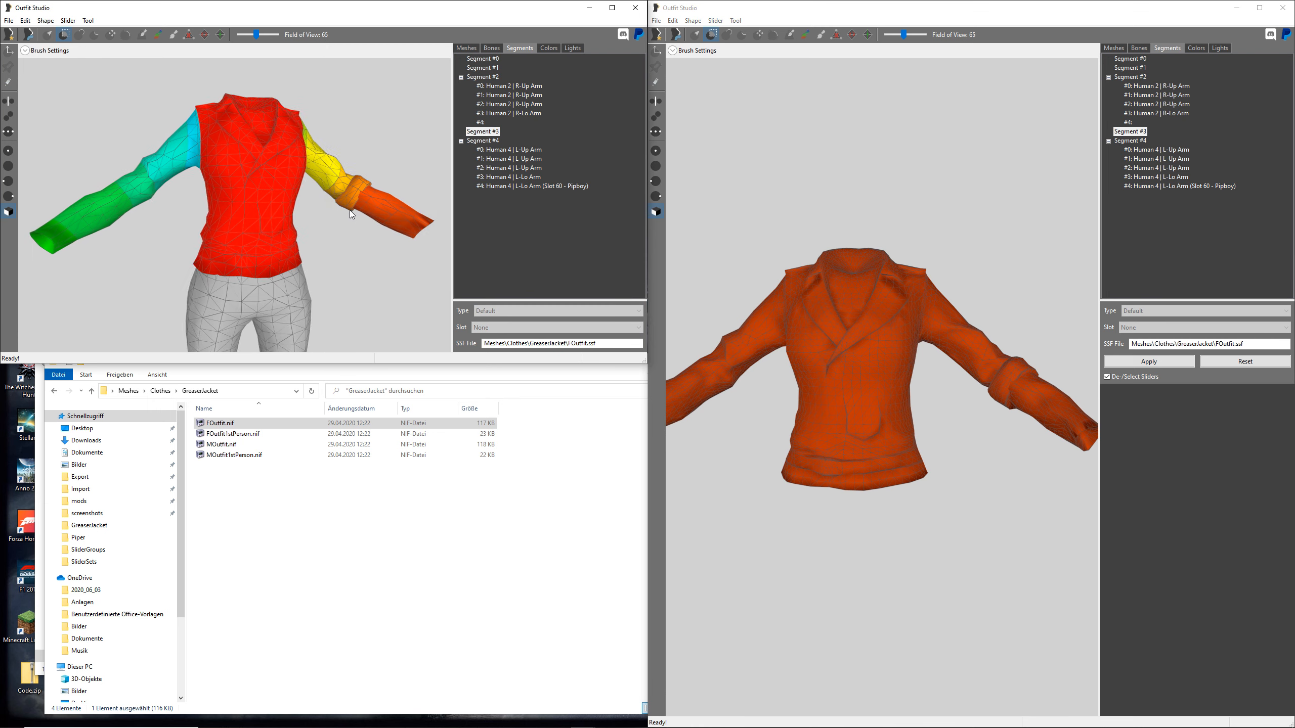
pyautogui.click(488, 77)
pyautogui.moveTo(305, 155); pyautogui.dragTo(293, 163, button='middle')
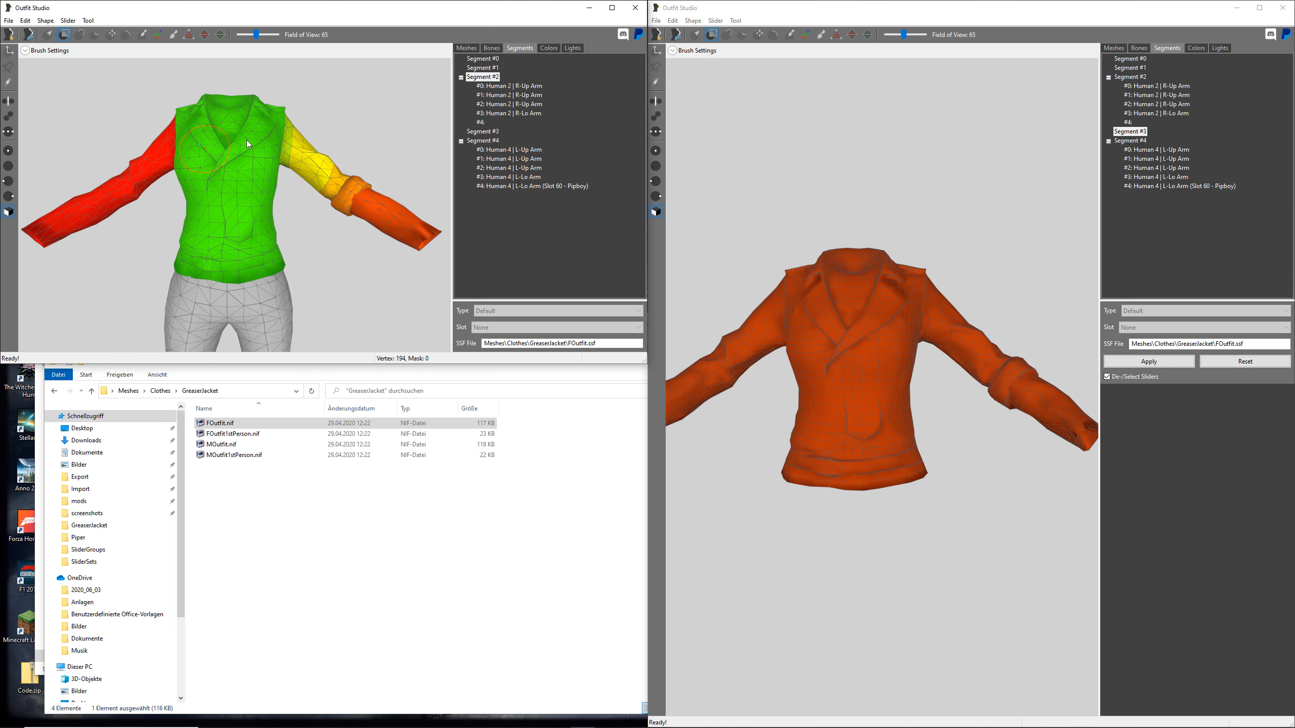
pyautogui.click(487, 143)
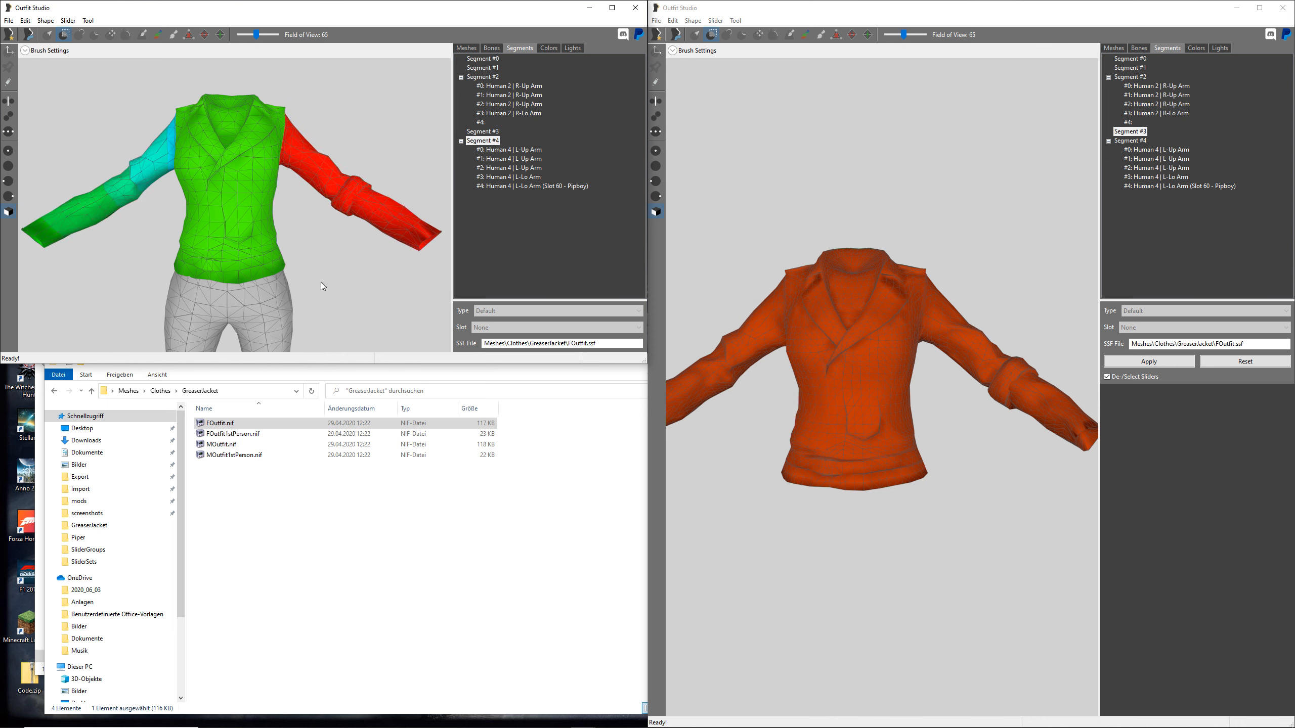
pyautogui.moveTo(321, 282); pyautogui.dragTo(360, 92, button='middle')
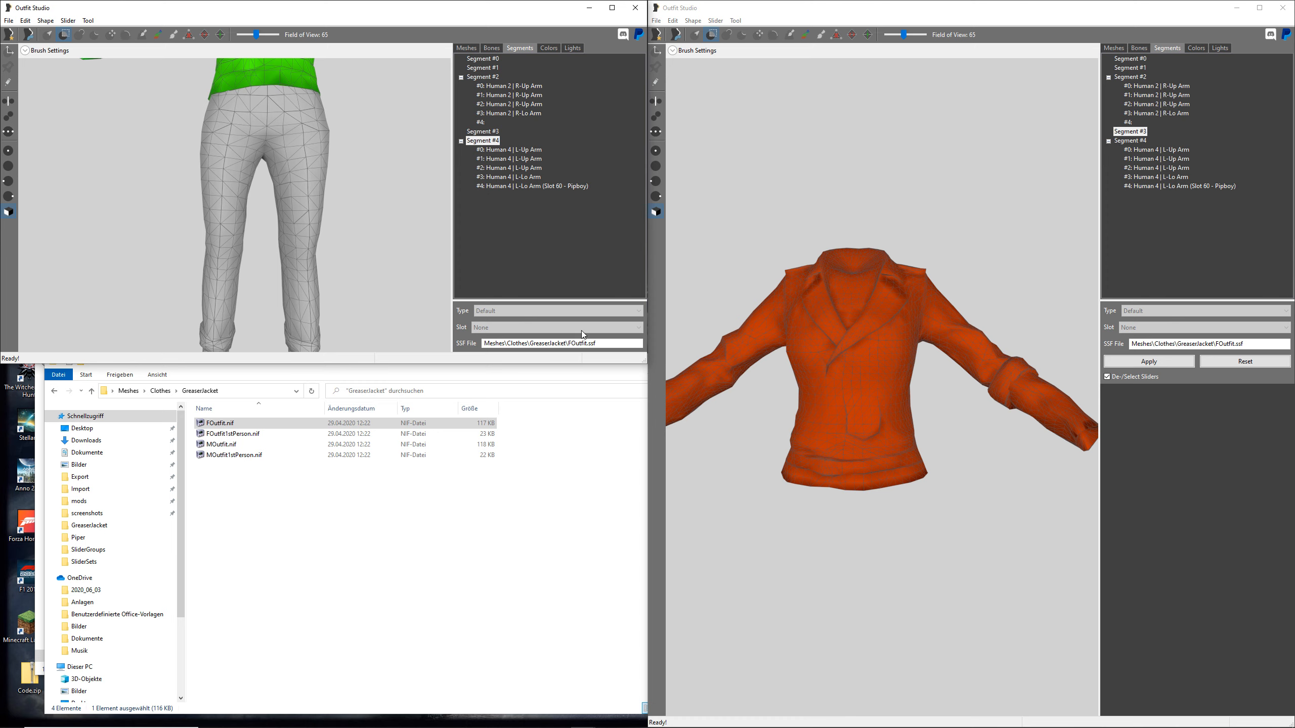
# - Inspect which part of the custom jacket belongs to the Pipboy sub-segment #4 under Segment #4
pyautogui.moveTo(833, 384); pyautogui.dragTo(899, 405, button='right')
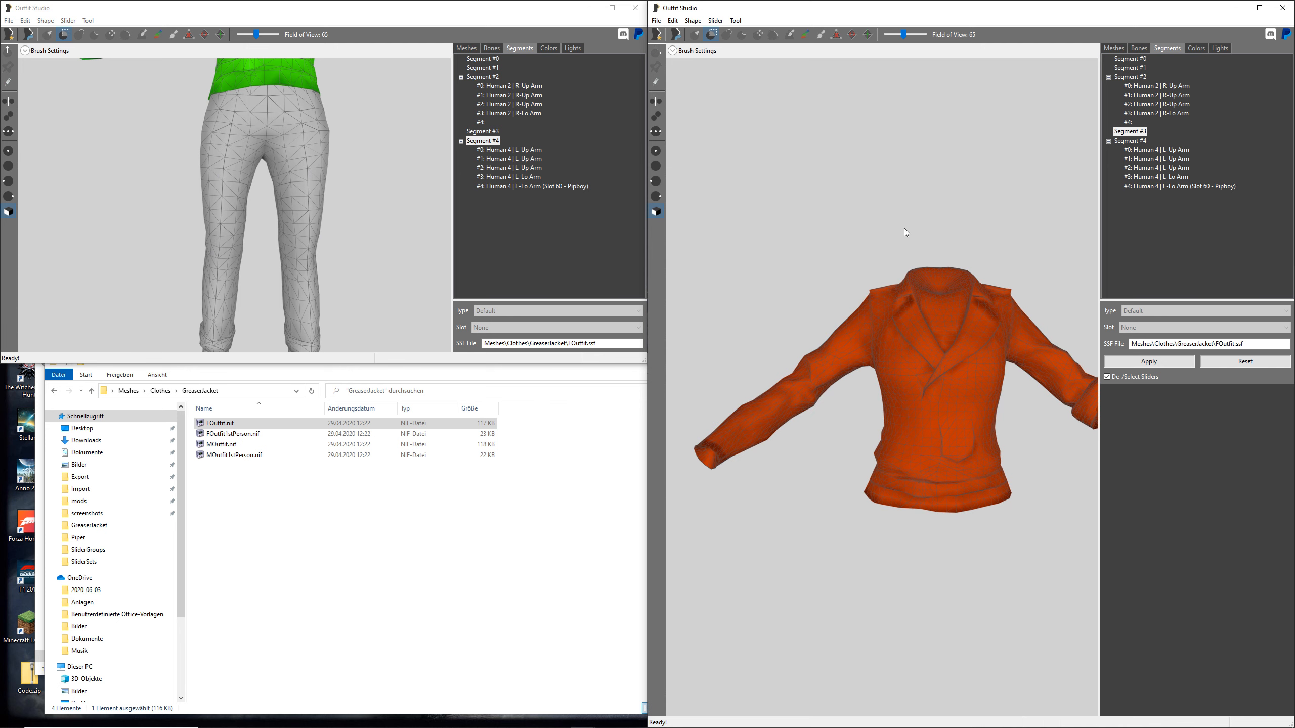
pyautogui.click(1178, 186)
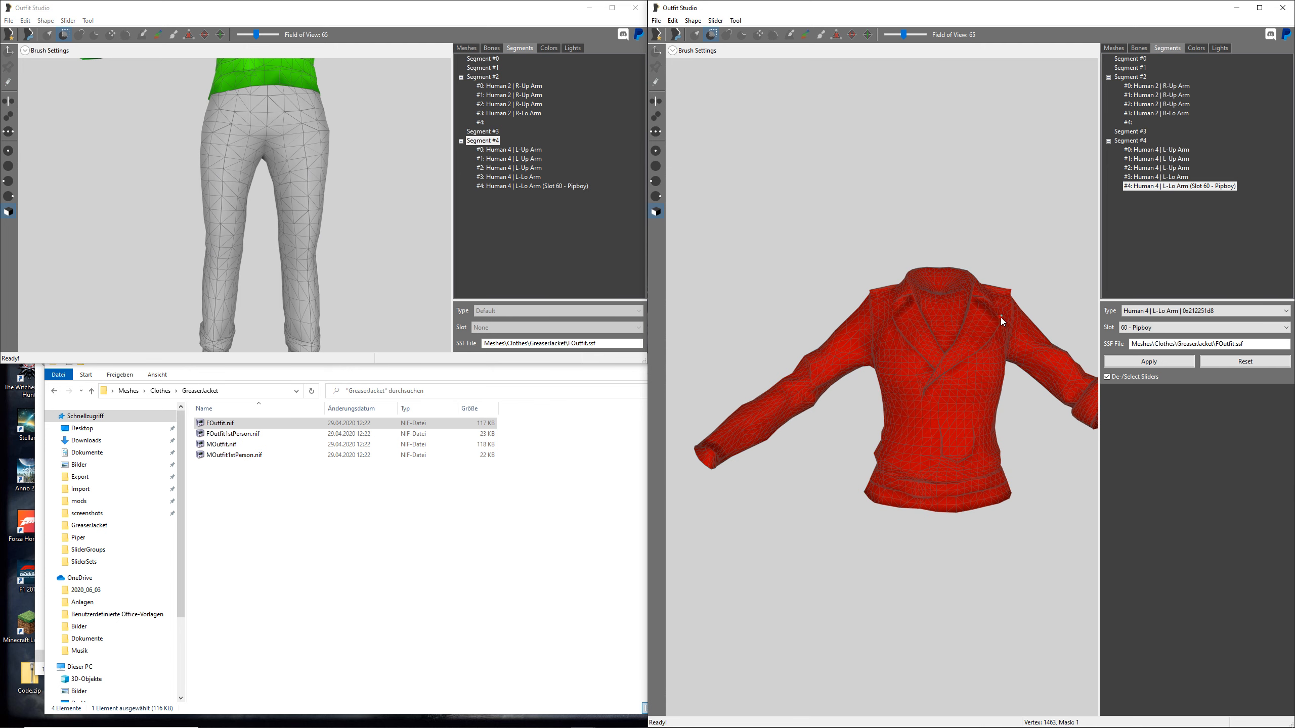
pyautogui.moveTo(1001, 317); pyautogui.dragTo(959, 316, button='middle')
pyautogui.scroll(-1, 959, 317)
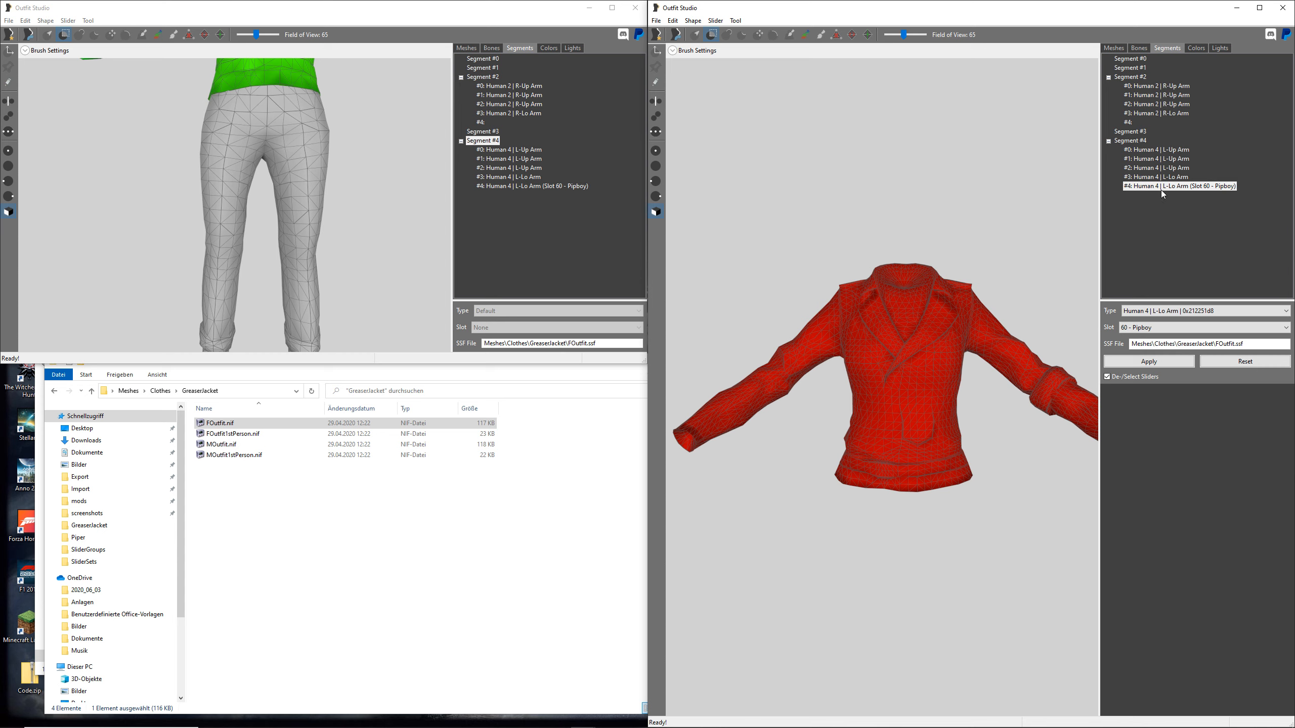
# - Set the brush size to 1.000 and paint the custom jacket's torso and upper sleeves into Segment #3
pyautogui.click(1133, 132)
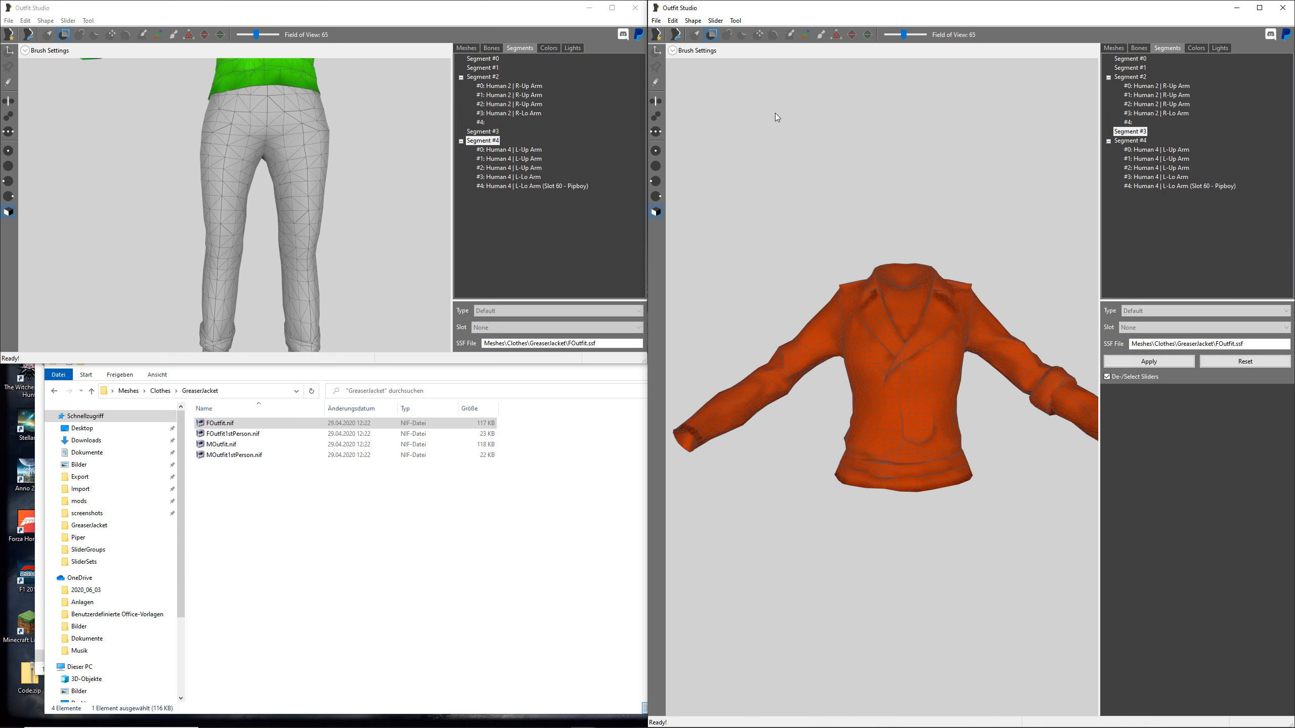
pyautogui.press('space')
pyautogui.moveTo(709, 69); pyautogui.dragTo(1170, 74)
pyautogui.press('space')
pyautogui.moveTo(897, 324); pyautogui.dragTo(1009, 338, button='right')
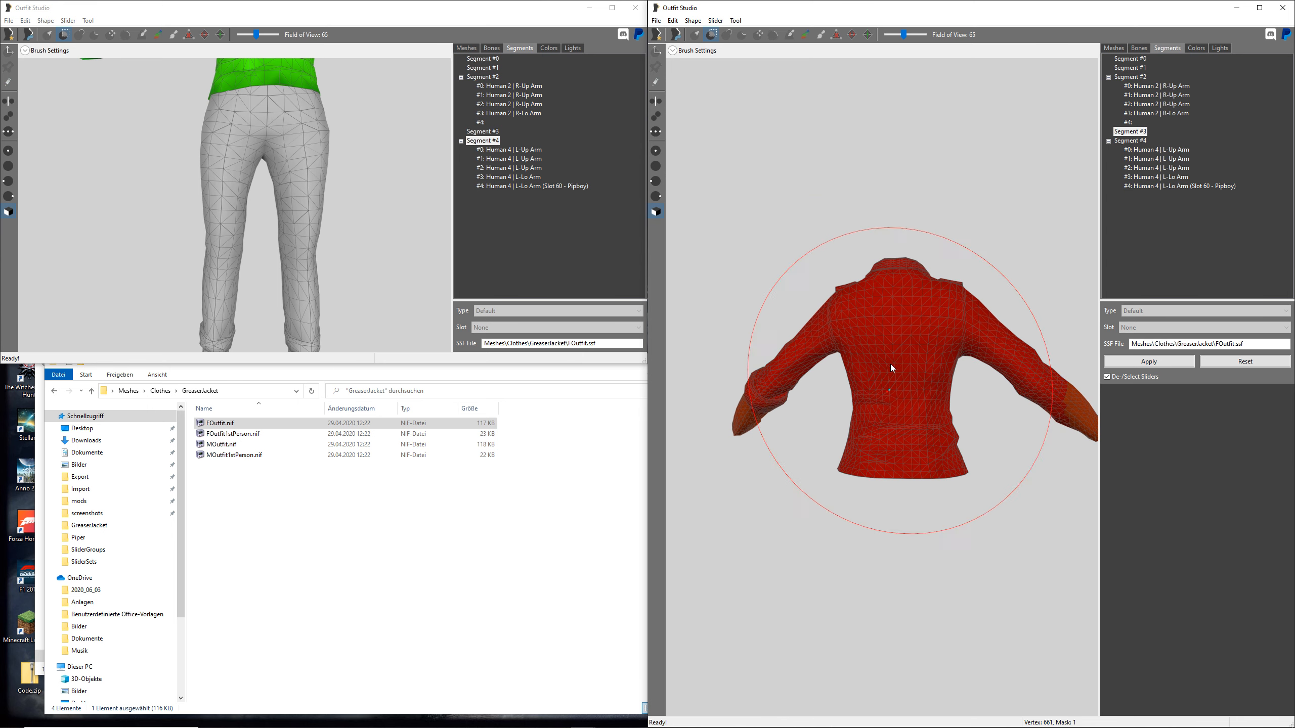
pyautogui.moveTo(882, 414)
pyautogui.mouseDown(button='right')
pyautogui.moveTo(823, 383)
pyautogui.moveTo(955, 280)
pyautogui.mouseUp(button='right')
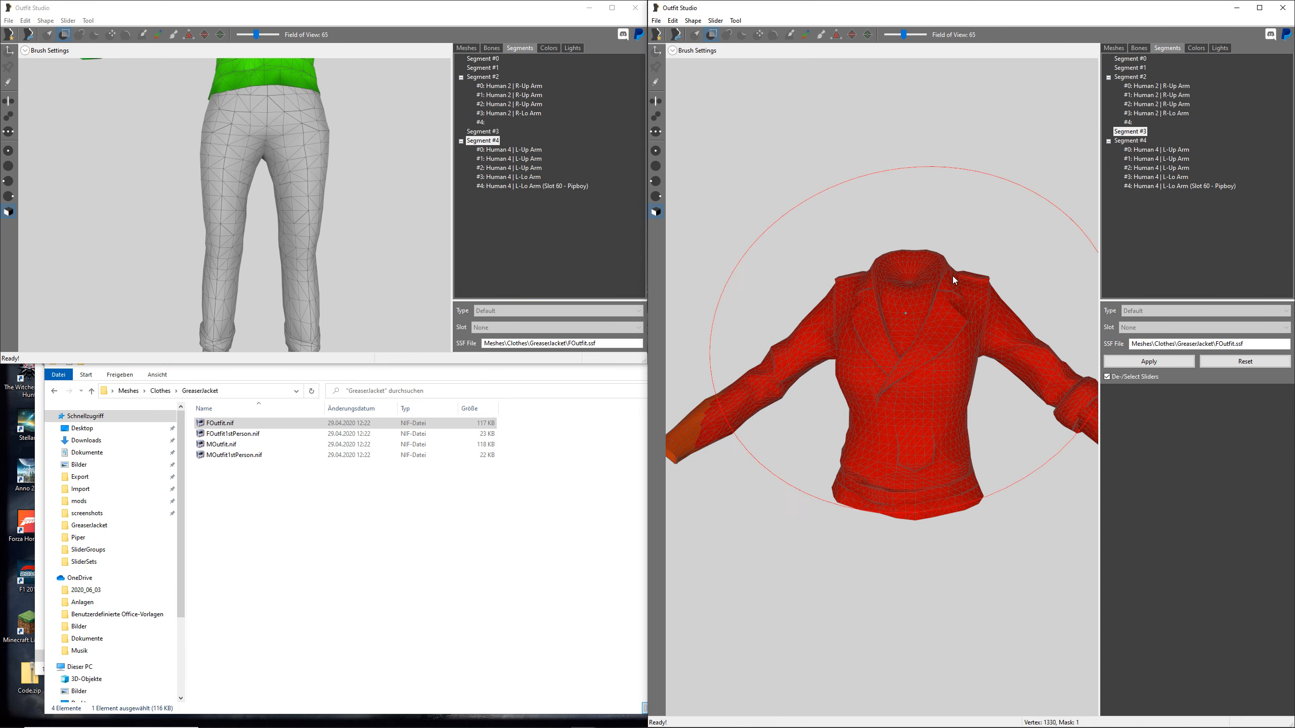
# - Examine sub-segment #0 of Segment #2 on the original's right arm and compare it with the custom jacket's right shoulder
pyautogui.moveTo(423, 150); pyautogui.dragTo(414, 291, button='middle')
pyautogui.scroll(2, 271, 200)
pyautogui.moveTo(806, 363); pyautogui.dragTo(858, 356, button='middle')
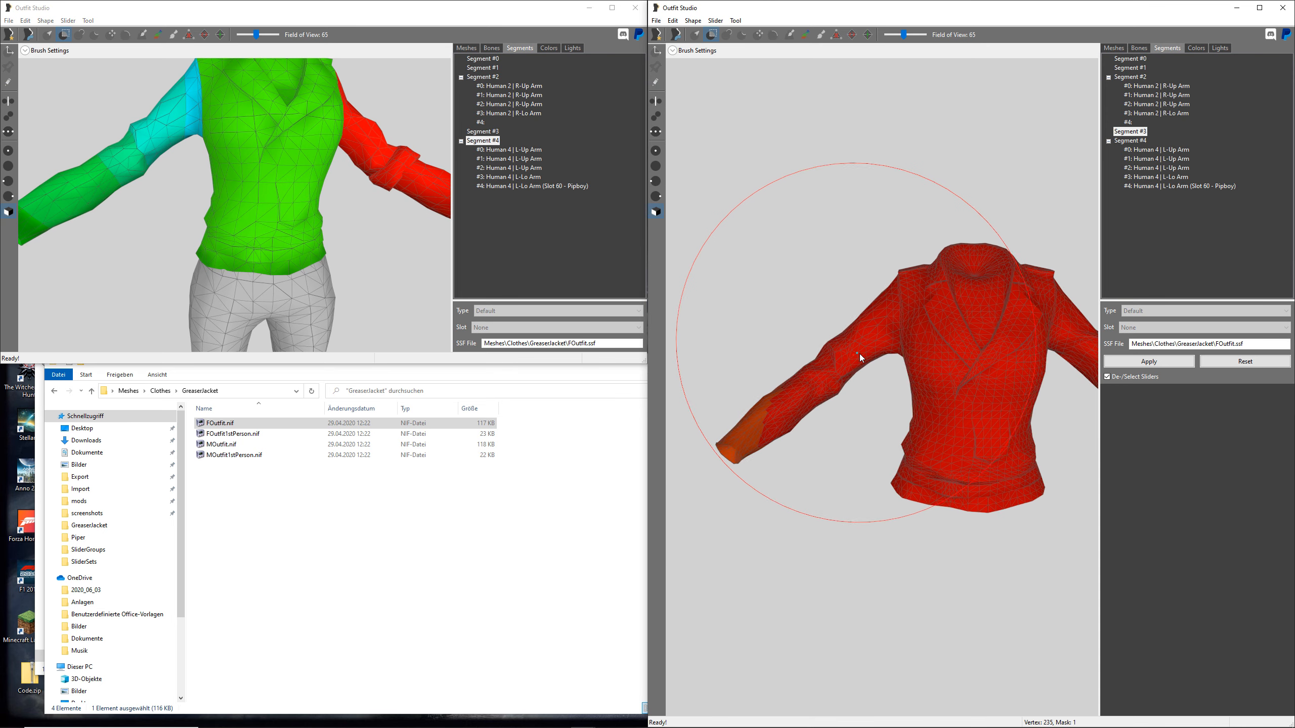
pyautogui.moveTo(290, 174); pyautogui.dragTo(280, 171, button='right')
pyautogui.scroll(-1, 255, 161)
pyautogui.scroll(2, 230, 198)
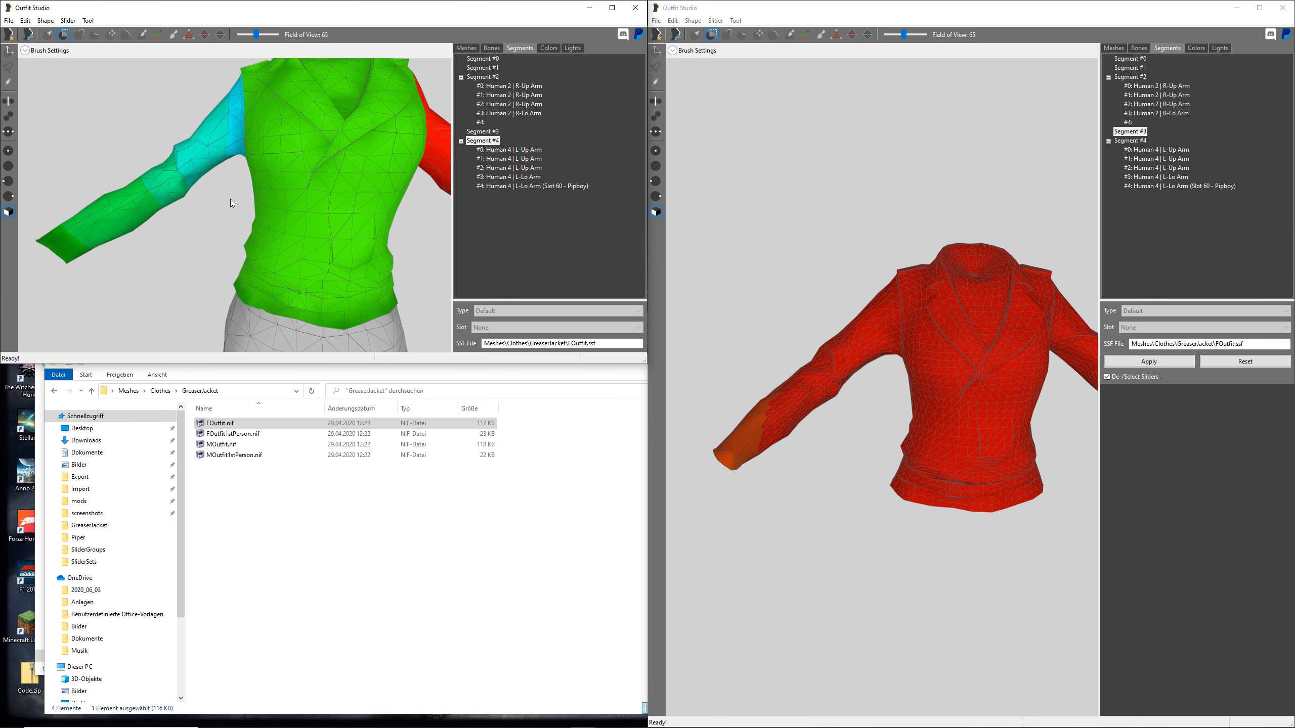
pyautogui.click(509, 85)
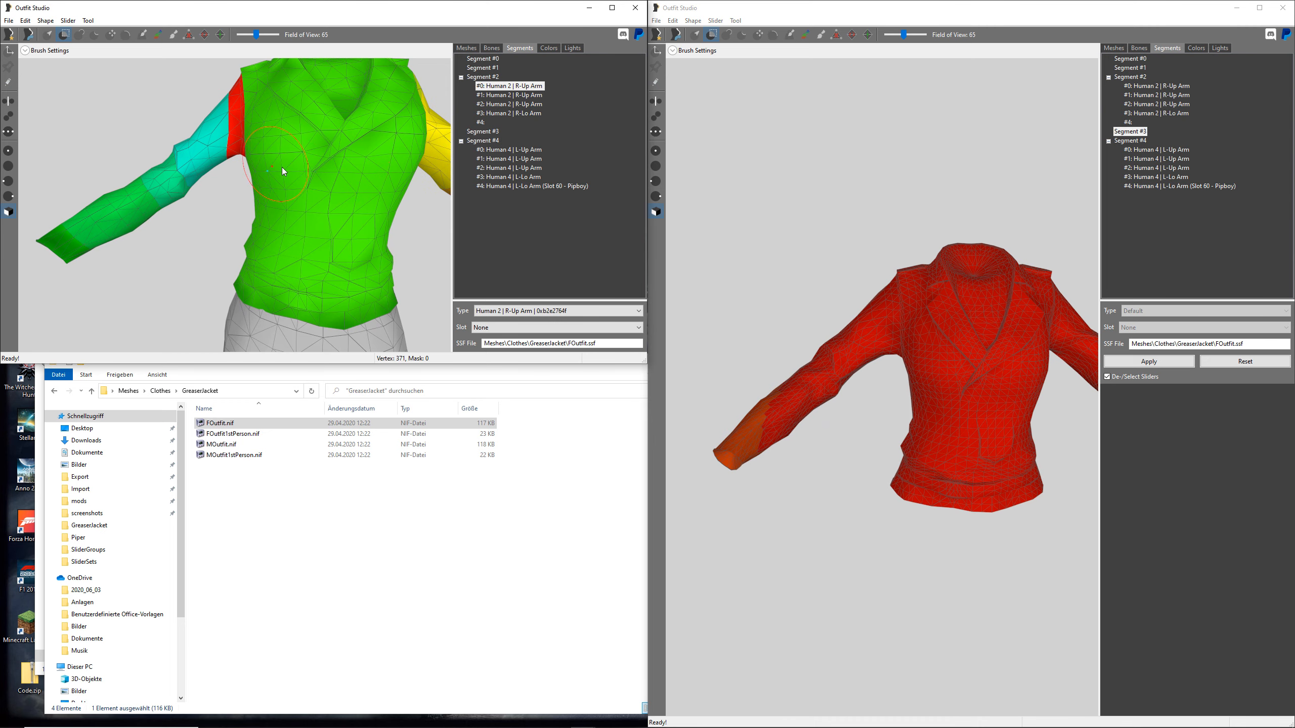
pyautogui.scroll(6, 912, 295)
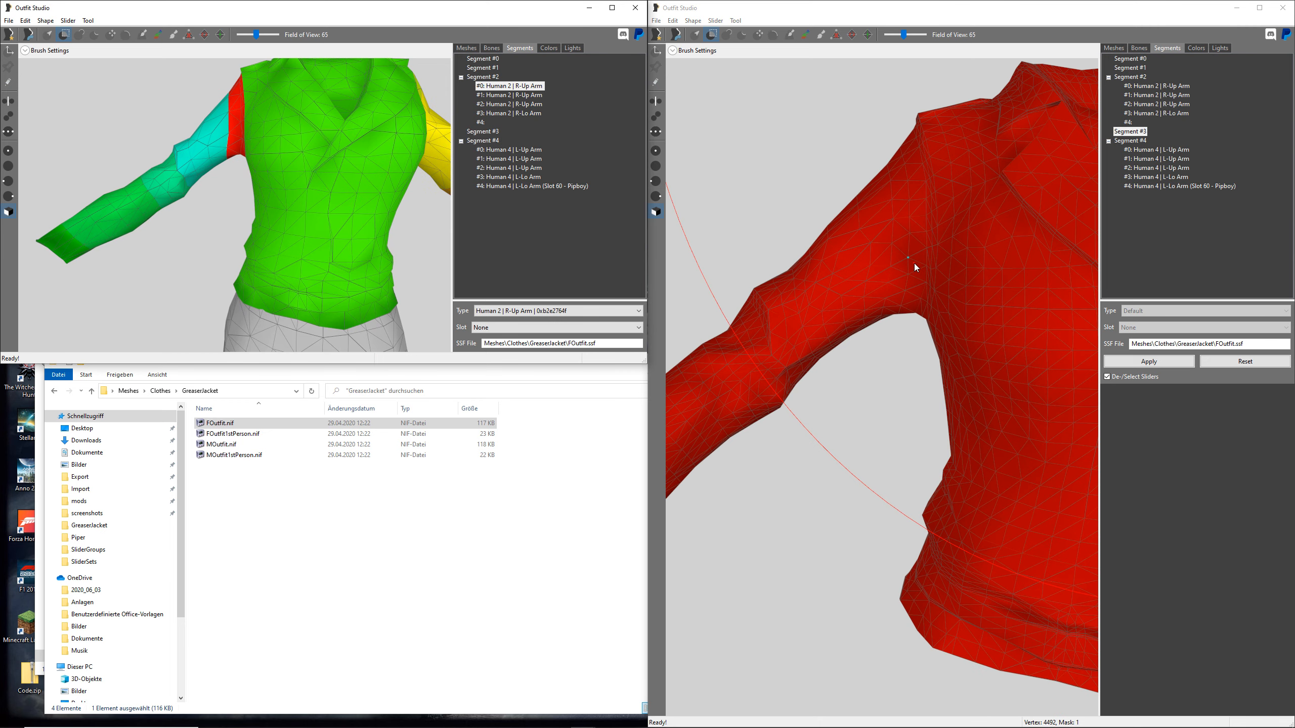
pyautogui.scroll(2, 827, 303)
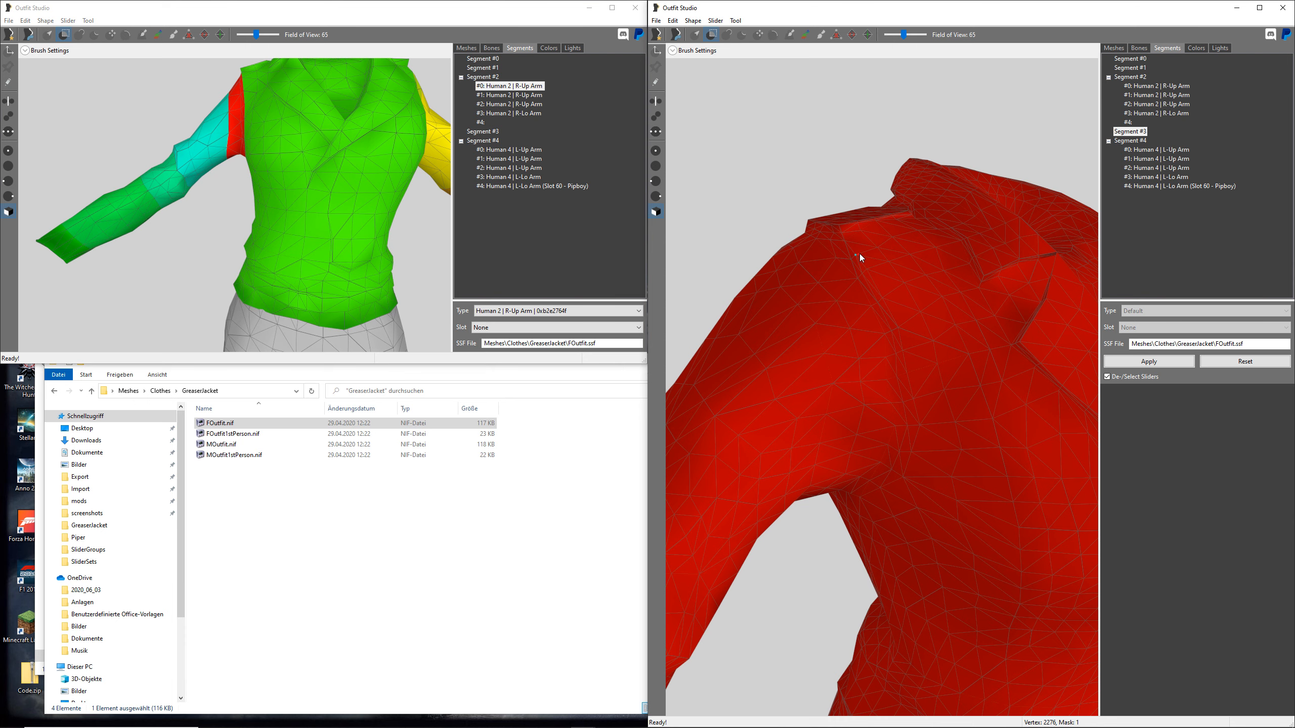
# - Reduce the brush size to 0.060 and paint a patch of the right shoulder into sub-segment #0 under Segment #2
pyautogui.click(1172, 149)
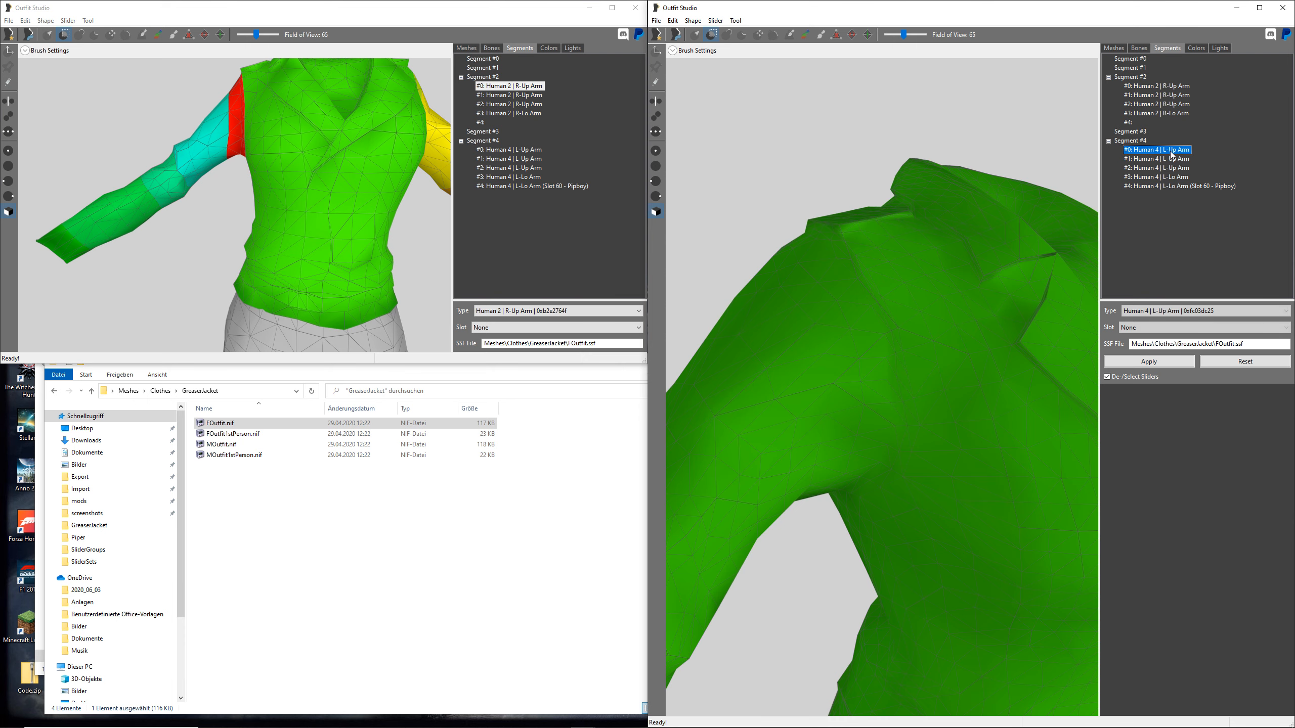
pyautogui.click(1161, 86)
pyautogui.press('space')
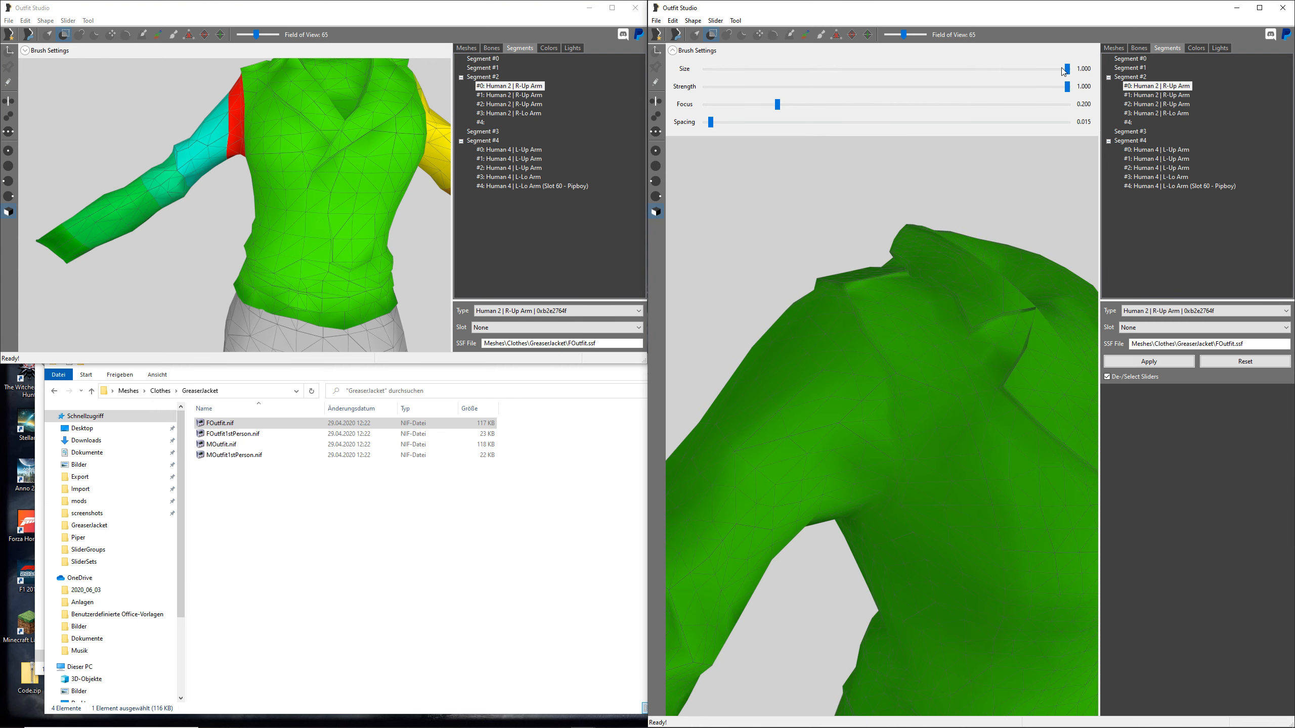
pyautogui.moveTo(1067, 69); pyautogui.dragTo(824, 78)
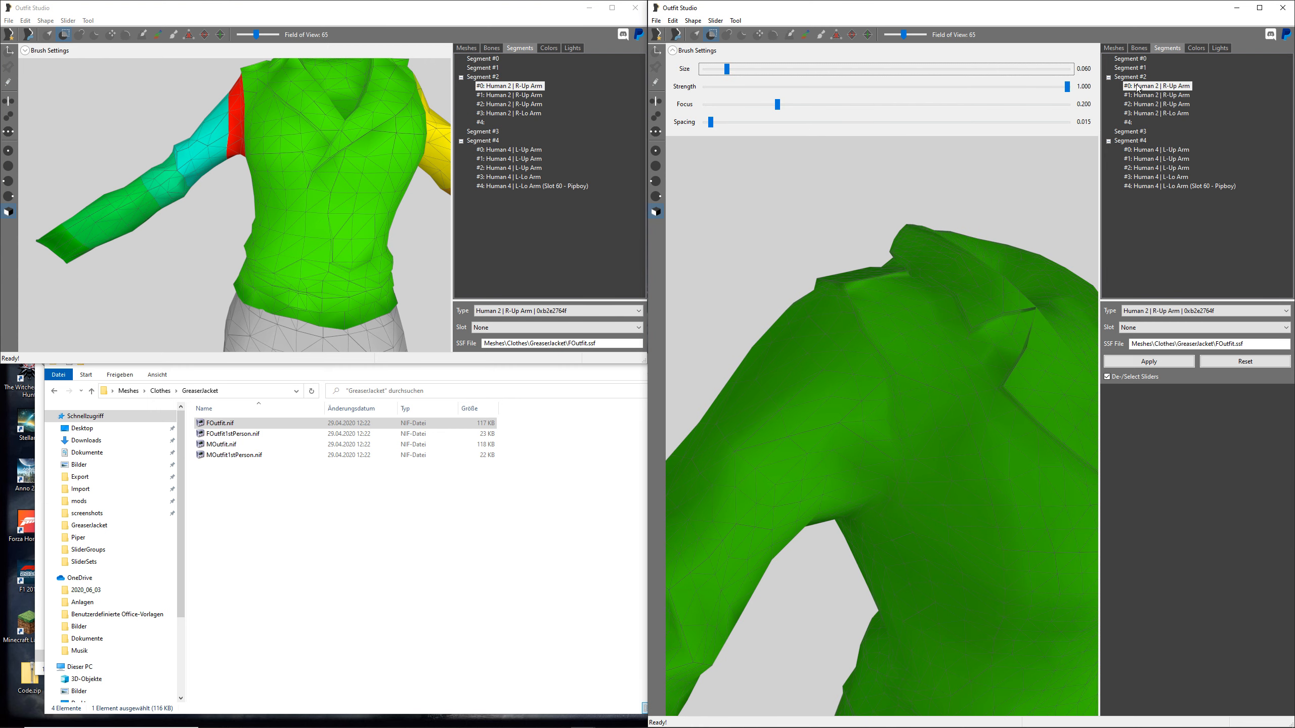
pyautogui.press('space')
pyautogui.moveTo(870, 318); pyautogui.dragTo(901, 349, button='right')
pyautogui.scroll(2, 907, 340)
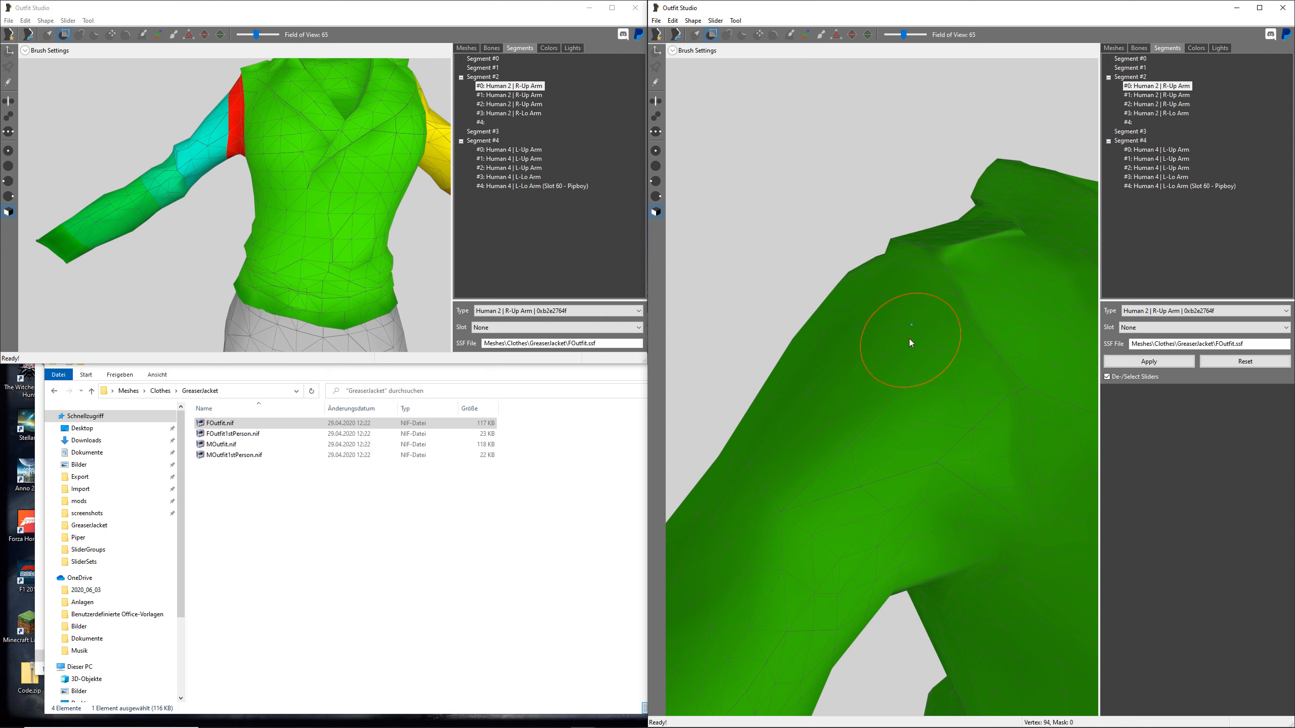
pyautogui.moveTo(910, 324)
pyautogui.mouseDown()
pyautogui.moveTo(903, 310)
pyautogui.moveTo(942, 364)
pyautogui.mouseUp()
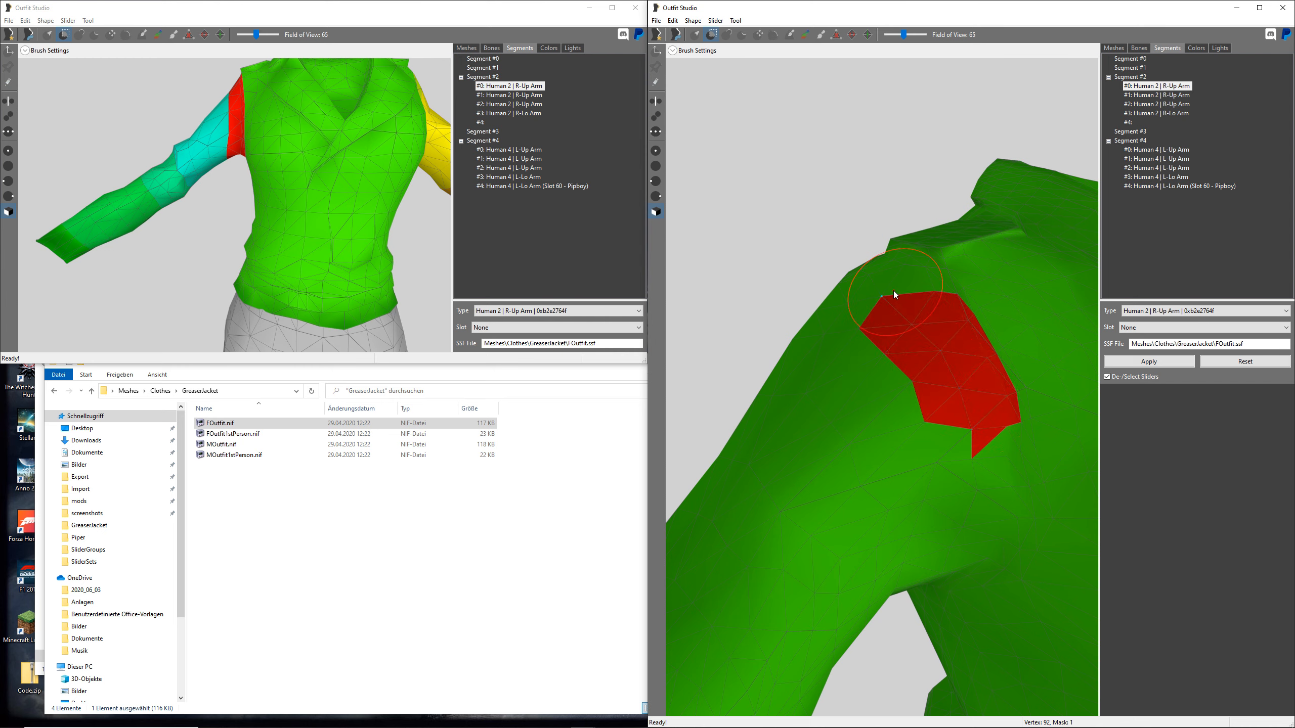
# - Extend sub-segment #0 of Segment #2 as a strip down the right armhole's front and around the back of the shoulder
pyautogui.scroll(-3, 896, 289)
pyautogui.scroll(2, 891, 351)
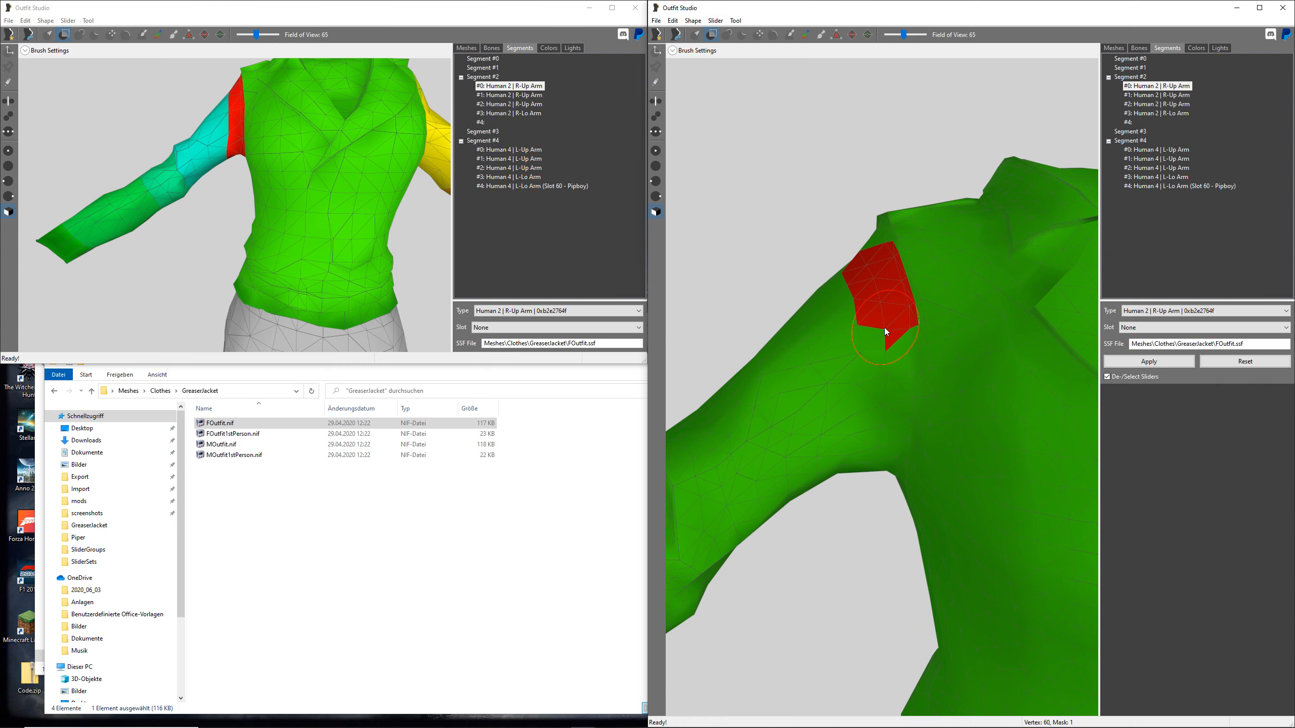
pyautogui.moveTo(886, 332)
pyautogui.mouseDown()
pyautogui.moveTo(879, 354)
pyautogui.moveTo(913, 373)
pyautogui.moveTo(876, 380)
pyautogui.mouseUp()
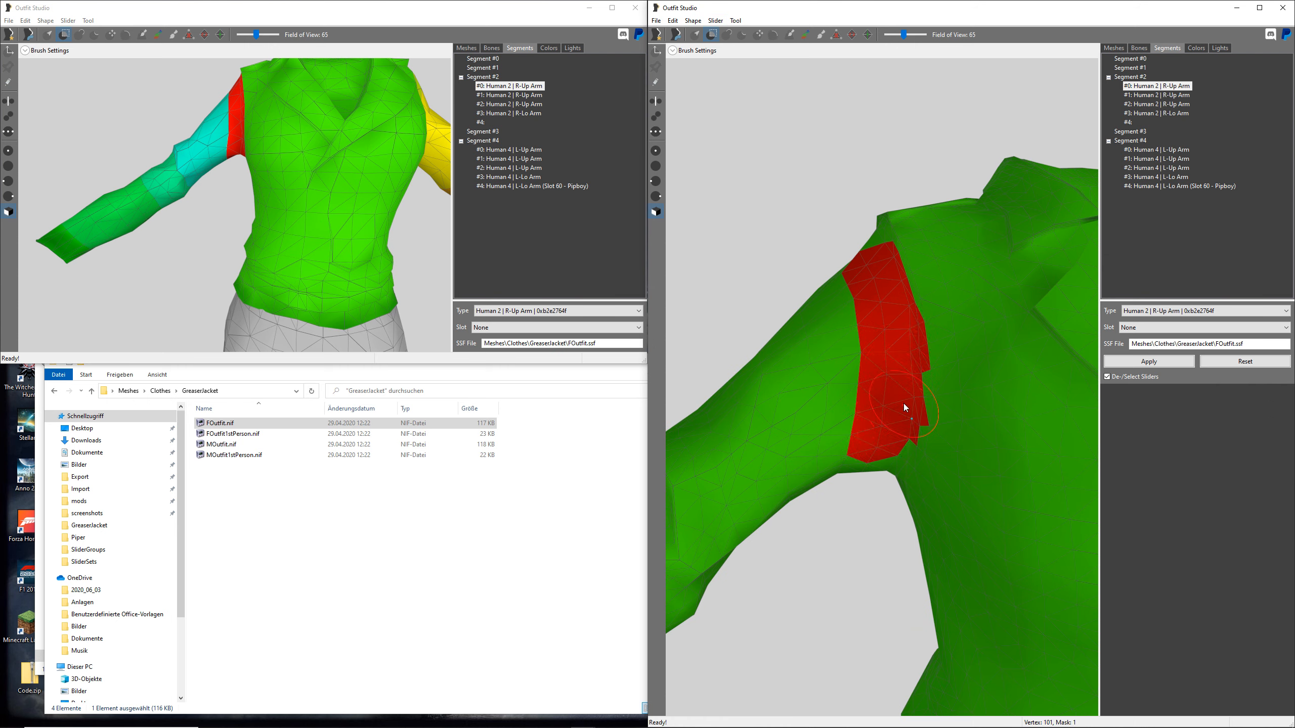
pyautogui.moveTo(869, 265); pyautogui.dragTo(892, 437, button='right')
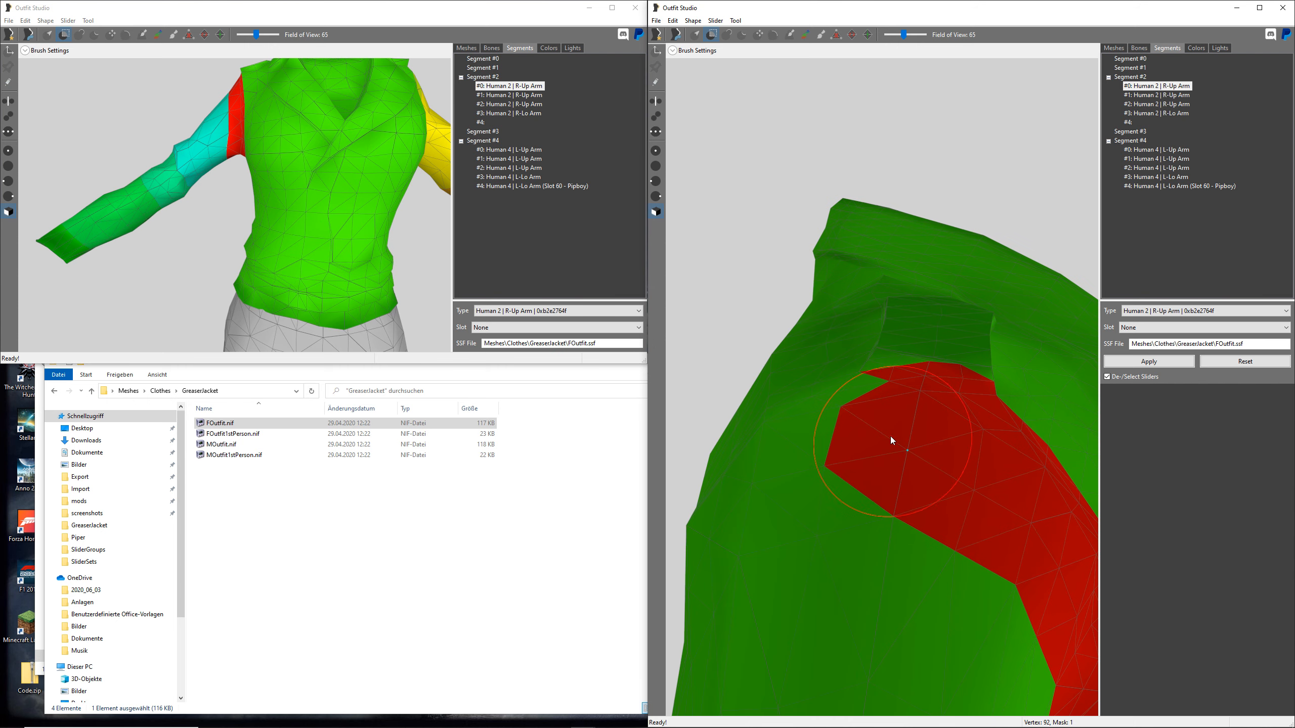
pyautogui.moveTo(892, 440)
pyautogui.mouseDown()
pyautogui.moveTo(825, 447)
pyautogui.moveTo(793, 473)
pyautogui.mouseUp()
pyautogui.moveTo(790, 472)
pyautogui.mouseDown(button='right')
pyautogui.moveTo(859, 427)
pyautogui.moveTo(783, 449)
pyautogui.moveTo(837, 441)
pyautogui.mouseUp(button='right')
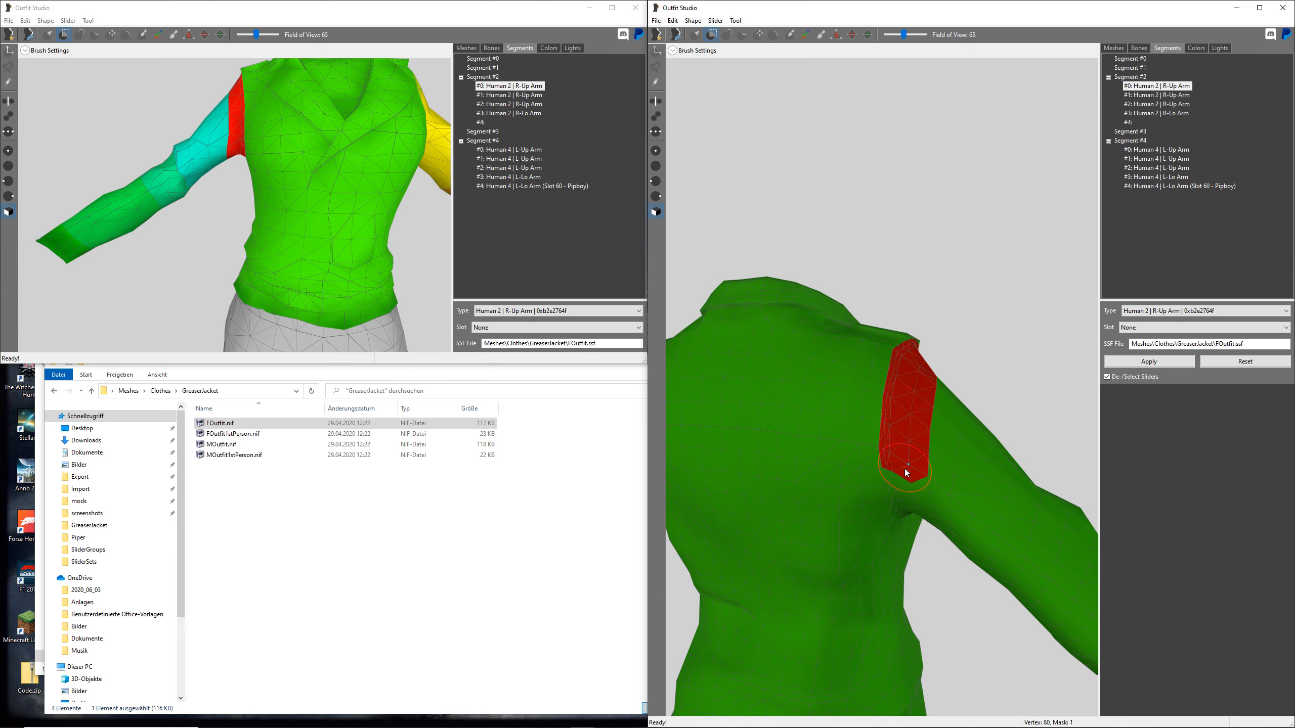
# - Apply the painted segments to the custom jacket and inspect their coloured areas from several sides
pyautogui.scroll(-5, 913, 488)
pyautogui.moveTo(913, 488); pyautogui.dragTo(1075, 405, button='right')
pyautogui.click(1174, 363)
pyautogui.moveTo(836, 431); pyautogui.dragTo(795, 428, button='right')
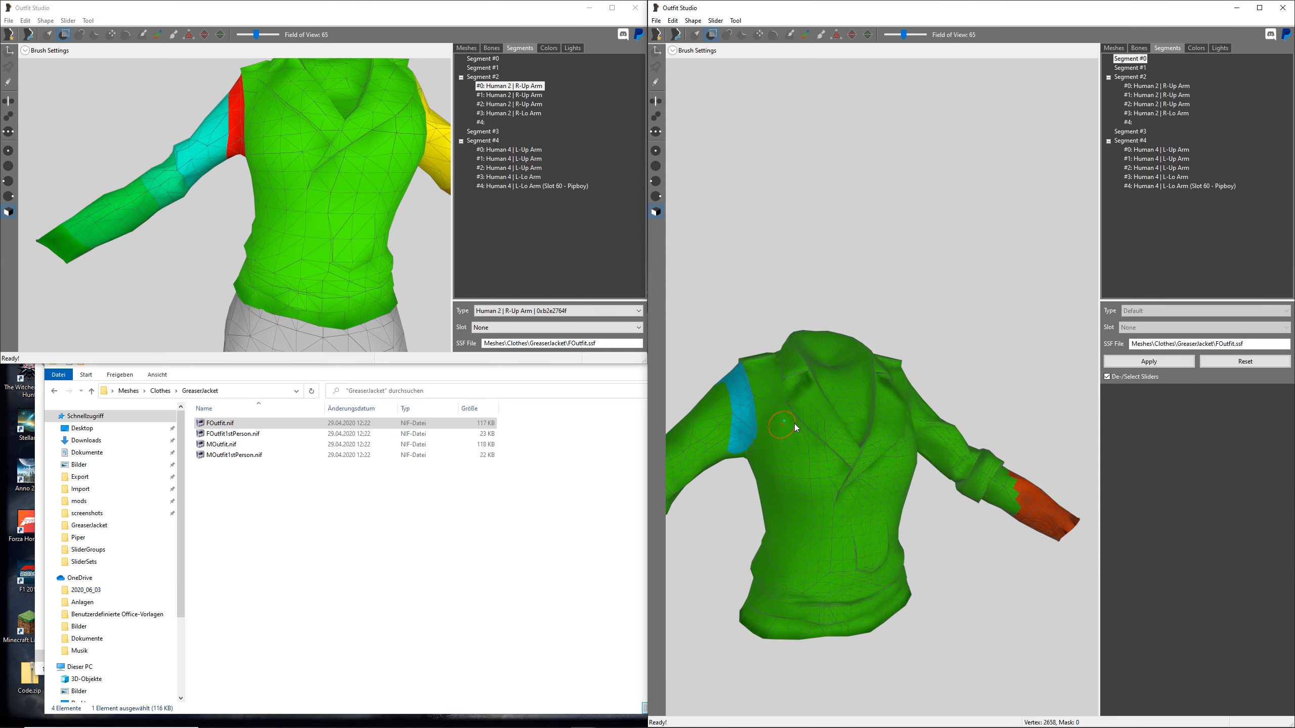
pyautogui.moveTo(795, 428); pyautogui.dragTo(928, 402, button='middle')
pyautogui.scroll(-5, 928, 402)
pyautogui.moveTo(1040, 437); pyautogui.dragTo(869, 444, button='right')
pyautogui.moveTo(863, 574); pyautogui.dragTo(896, 566, button='middle')
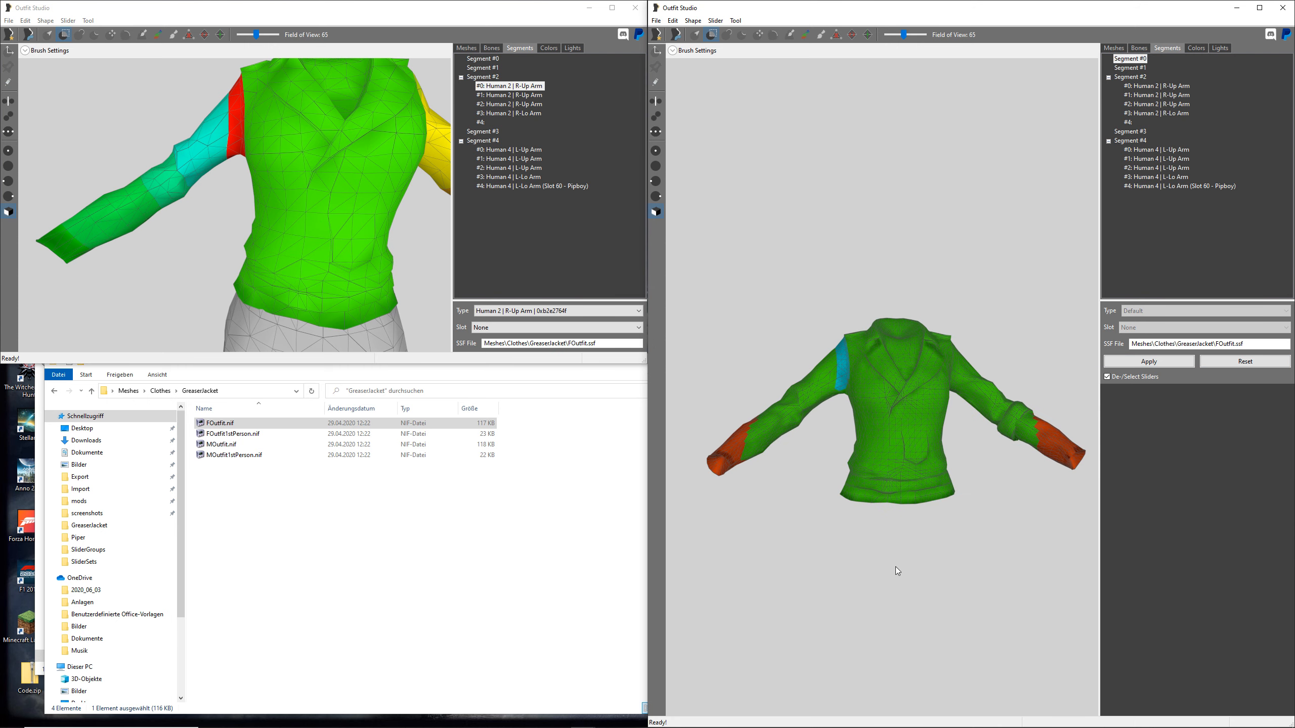
pyautogui.scroll(3, 895, 567)
# - Unload the current project without saving and import FOutfit.obj from the desktop's Export folder
pyautogui.hotkey('ctrl', 'w')
pyautogui.press('Return')
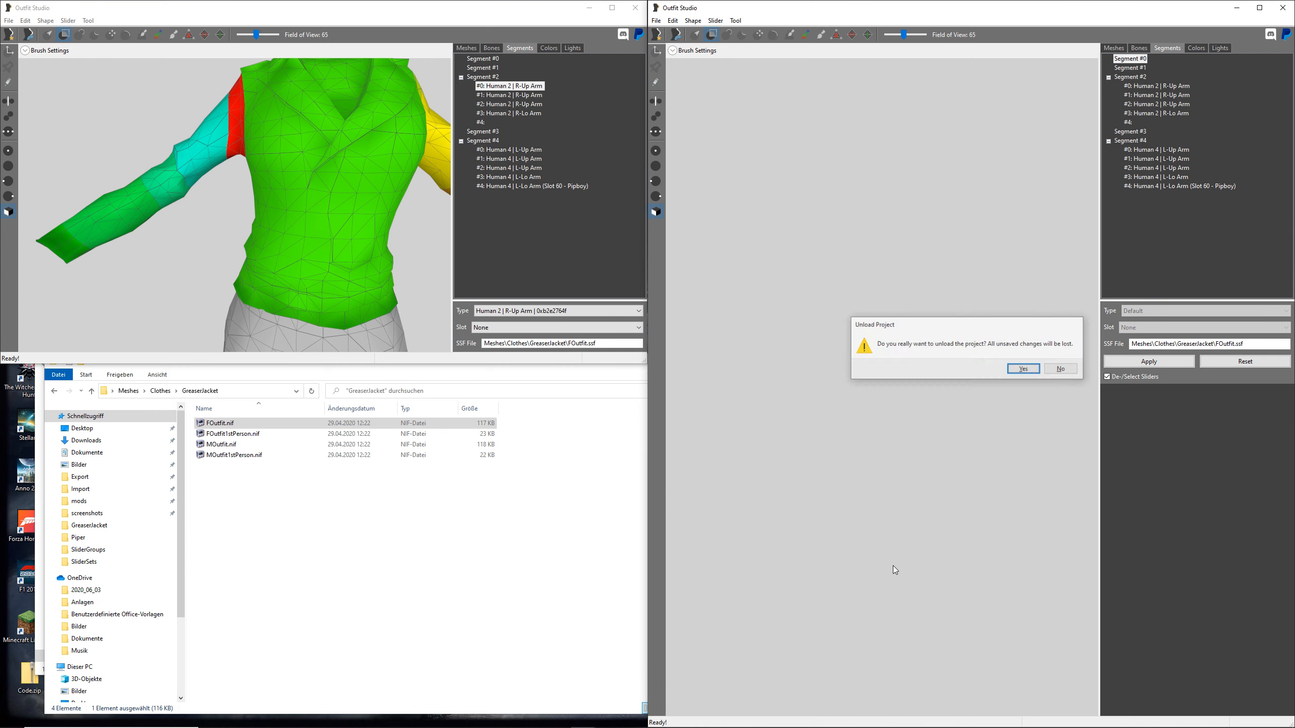
pyautogui.click(345, 484)
pyautogui.moveTo(328, 362); pyautogui.dragTo(275, 590)
pyautogui.click(519, 455)
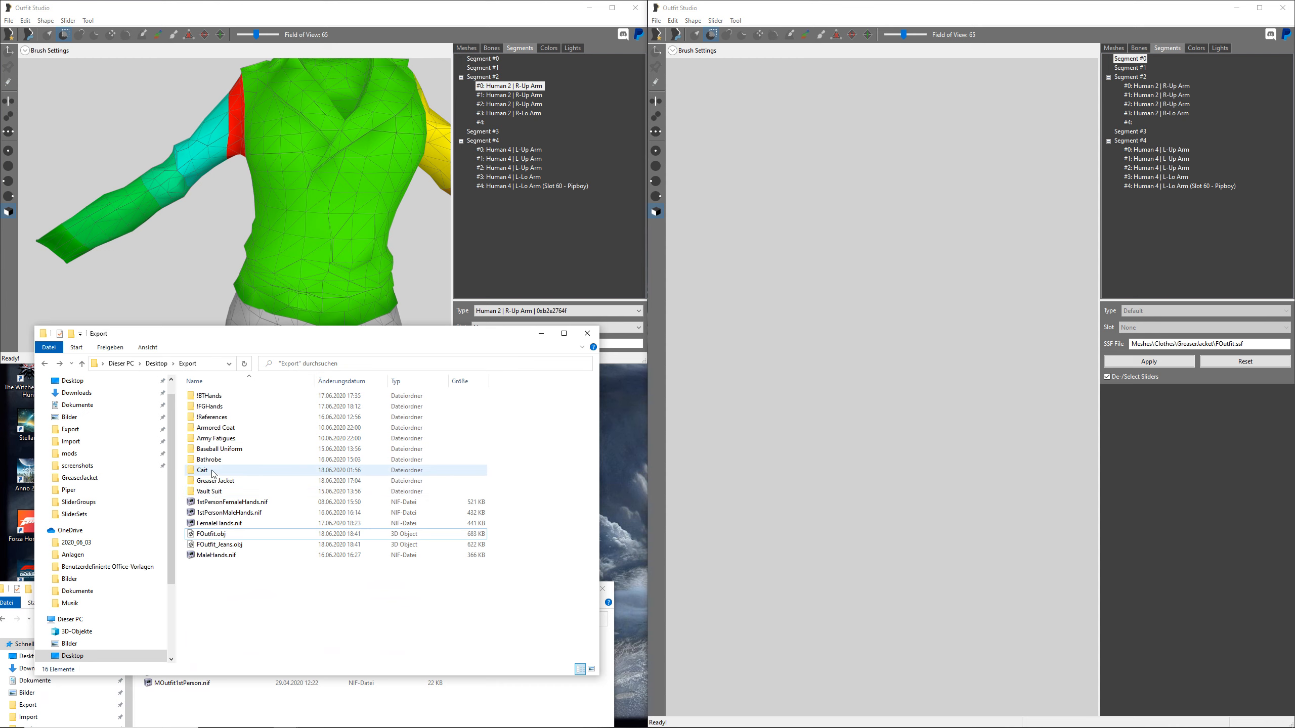
pyautogui.moveTo(219, 534); pyautogui.dragTo(958, 423)
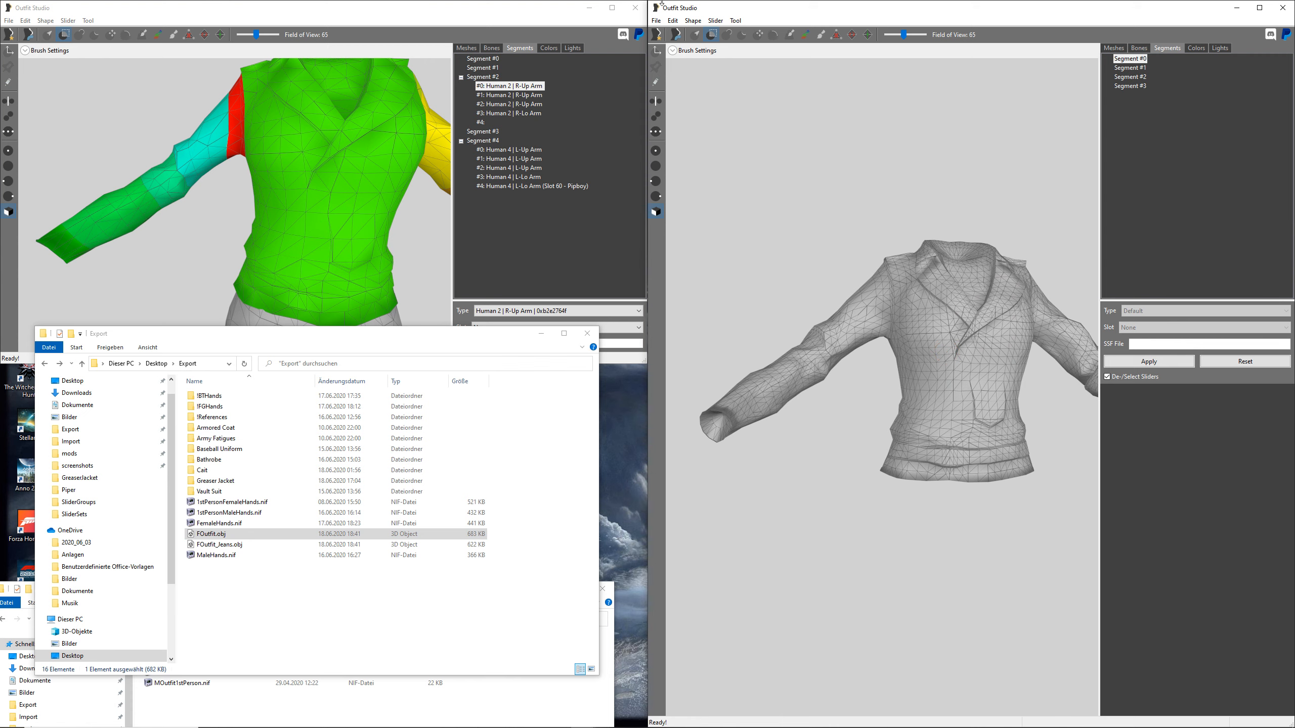
# - Try to export the unweighted FOutfit mesh as a NIF, accepting the unweighted-vertices warning, and abandon the save
pyautogui.click(661, 19)
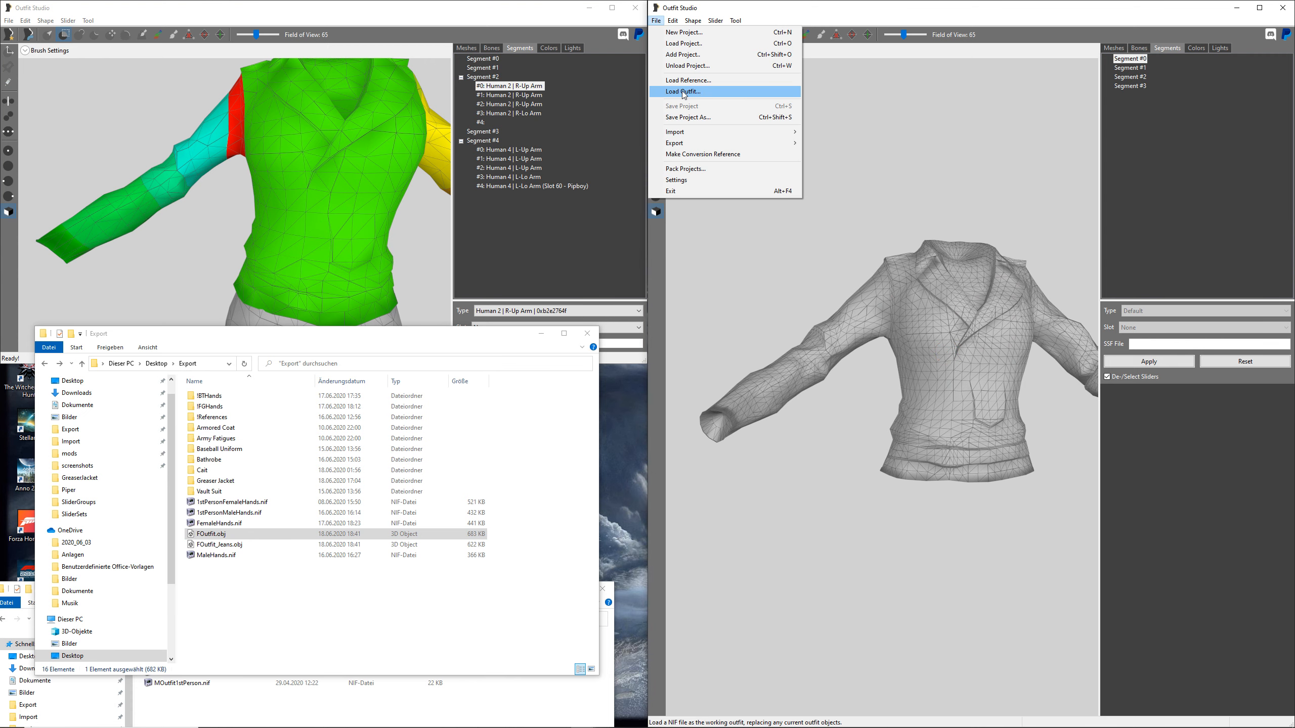
pyautogui.moveTo(697, 148)
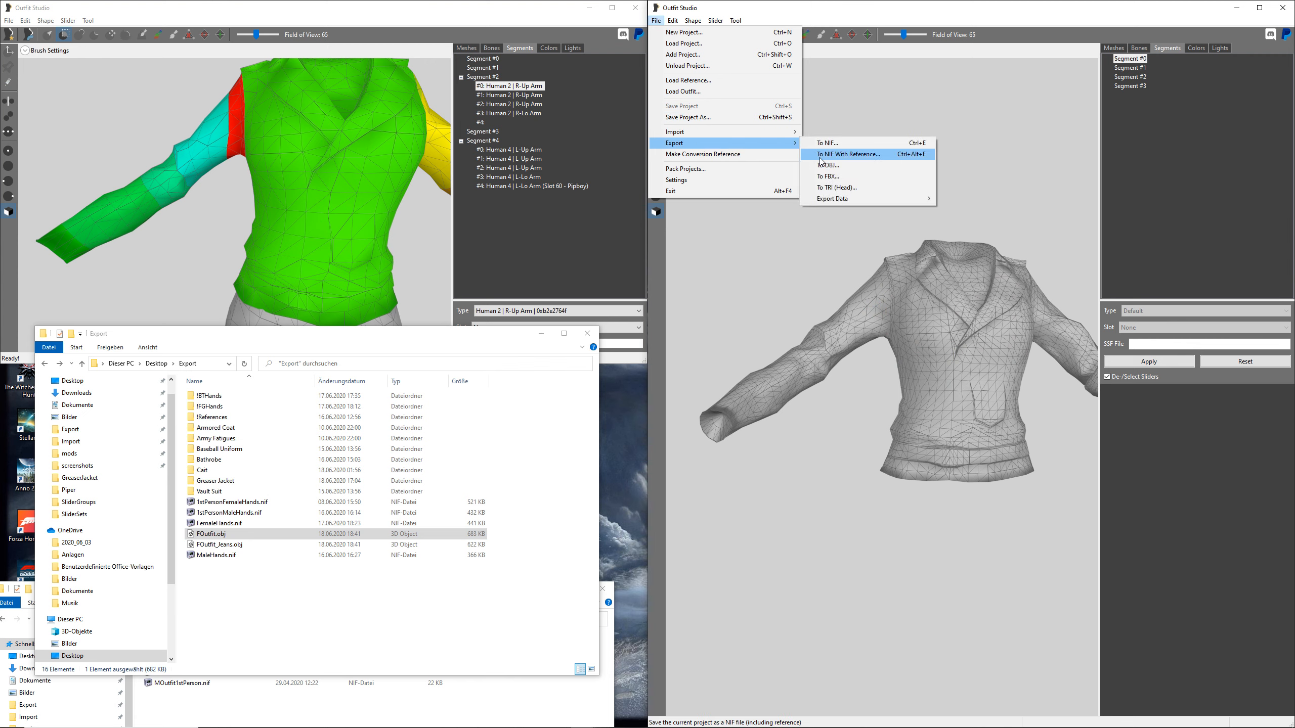
pyautogui.click(844, 158)
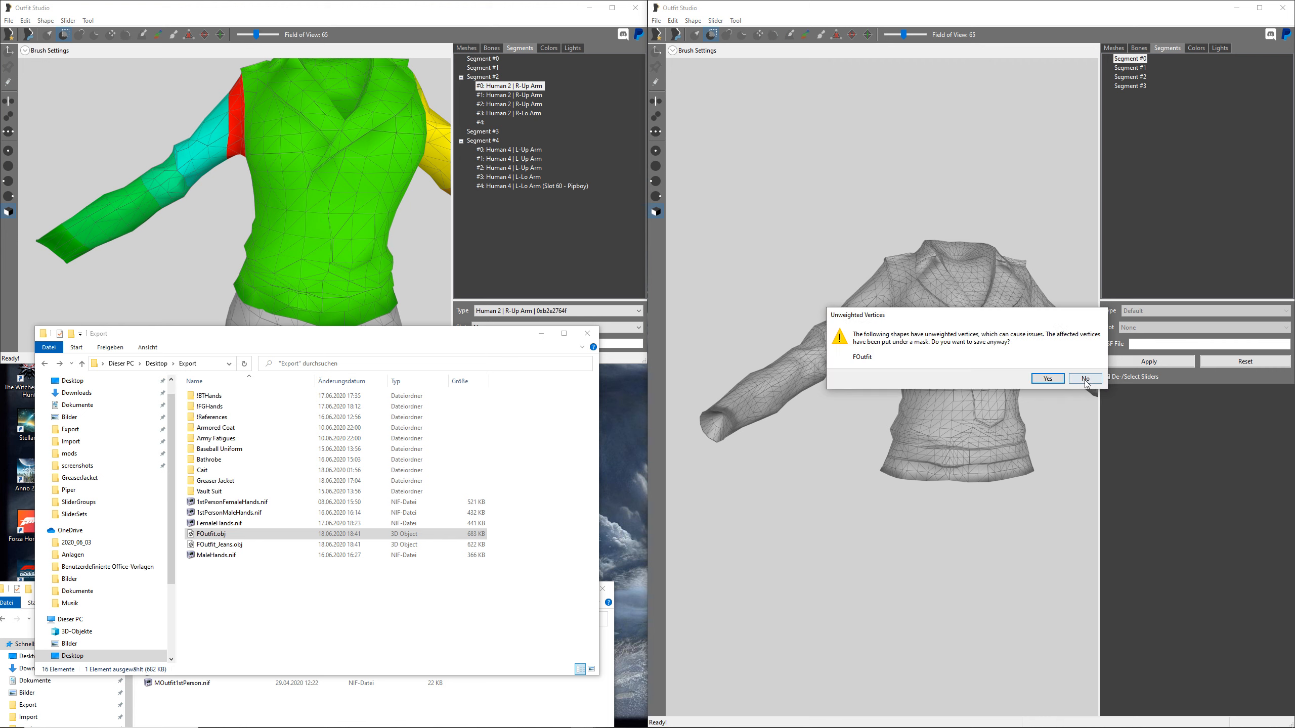
pyautogui.click(1052, 380)
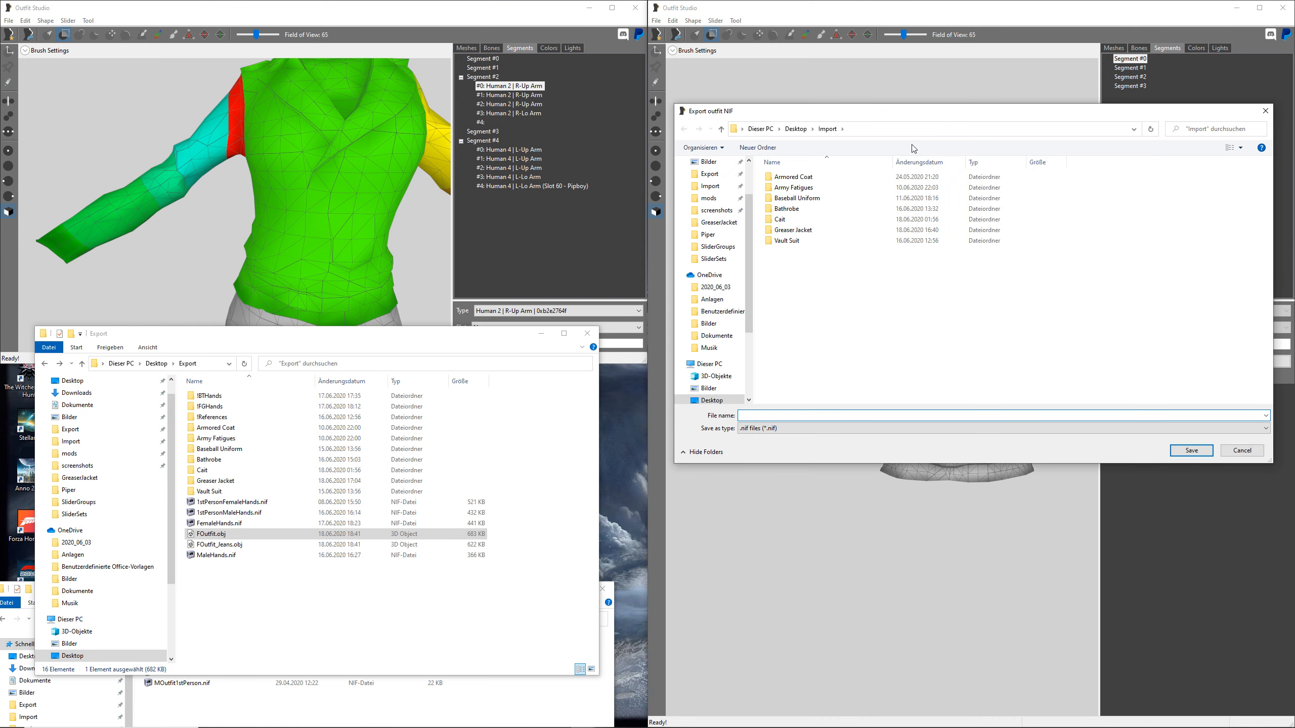
pyautogui.click(1245, 449)
# - Unload the project without saving and load FOutfit.nif from the Export folder's Greaser Jacket subfolder
pyautogui.press('Delete')
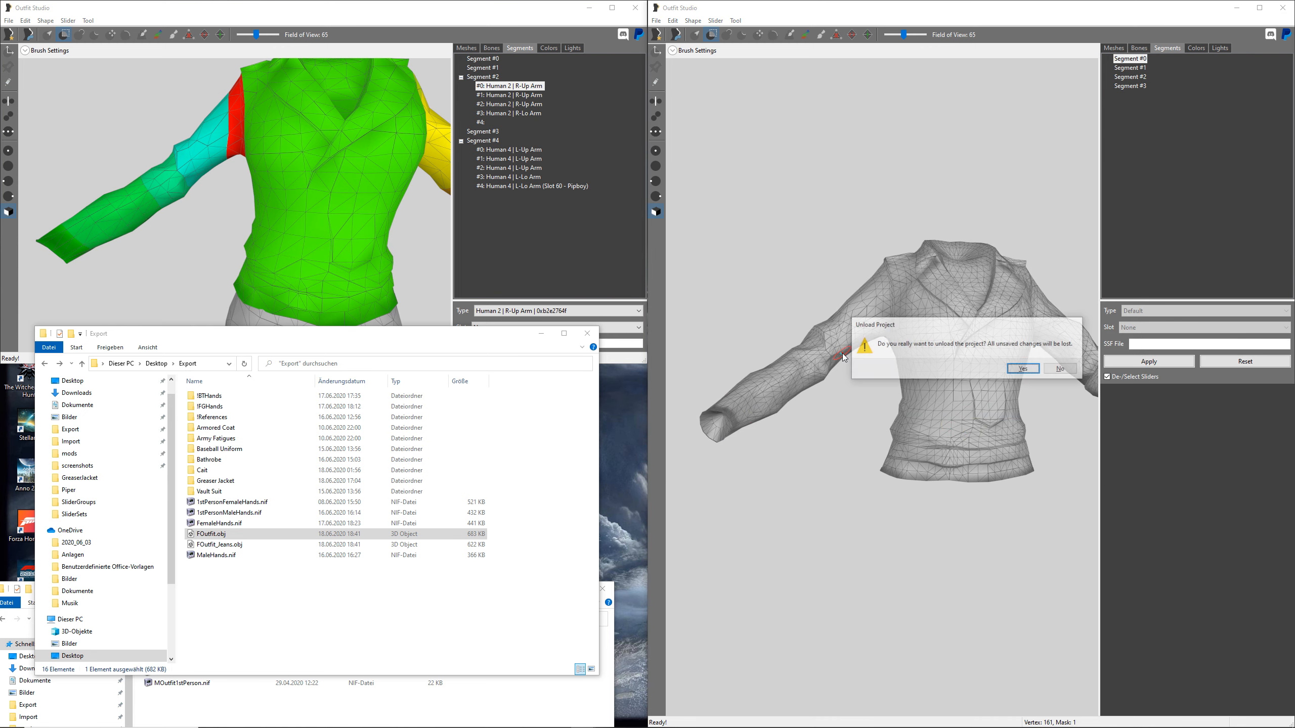
pyautogui.press('Return')
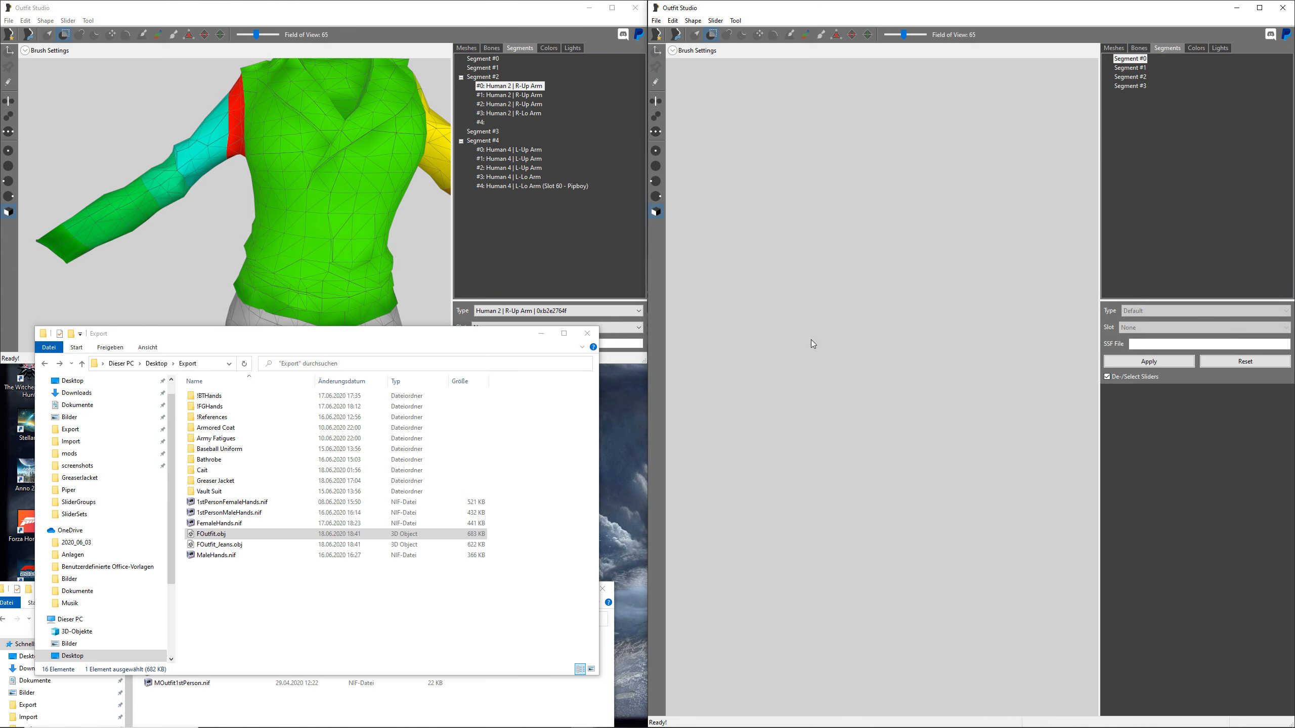
pyautogui.doubleClick(216, 481)
pyautogui.moveTo(215, 397); pyautogui.dragTo(836, 396)
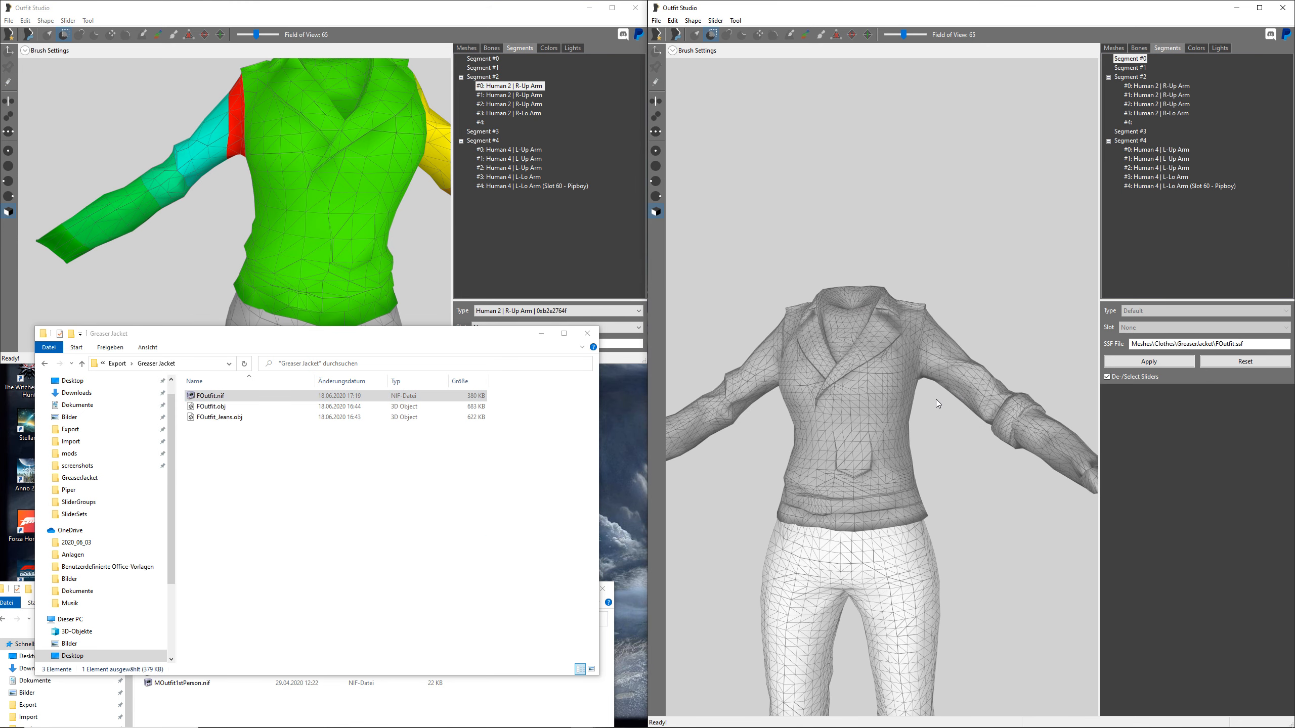
# - Show Segment #4's Pipboy sub-segment #4 and examine how the coloured areas meet around the left sleeve's rolled cuff
pyautogui.scroll(2, 936, 415)
pyautogui.click(455, 5)
pyautogui.moveTo(855, 416); pyautogui.dragTo(881, 419, button='right')
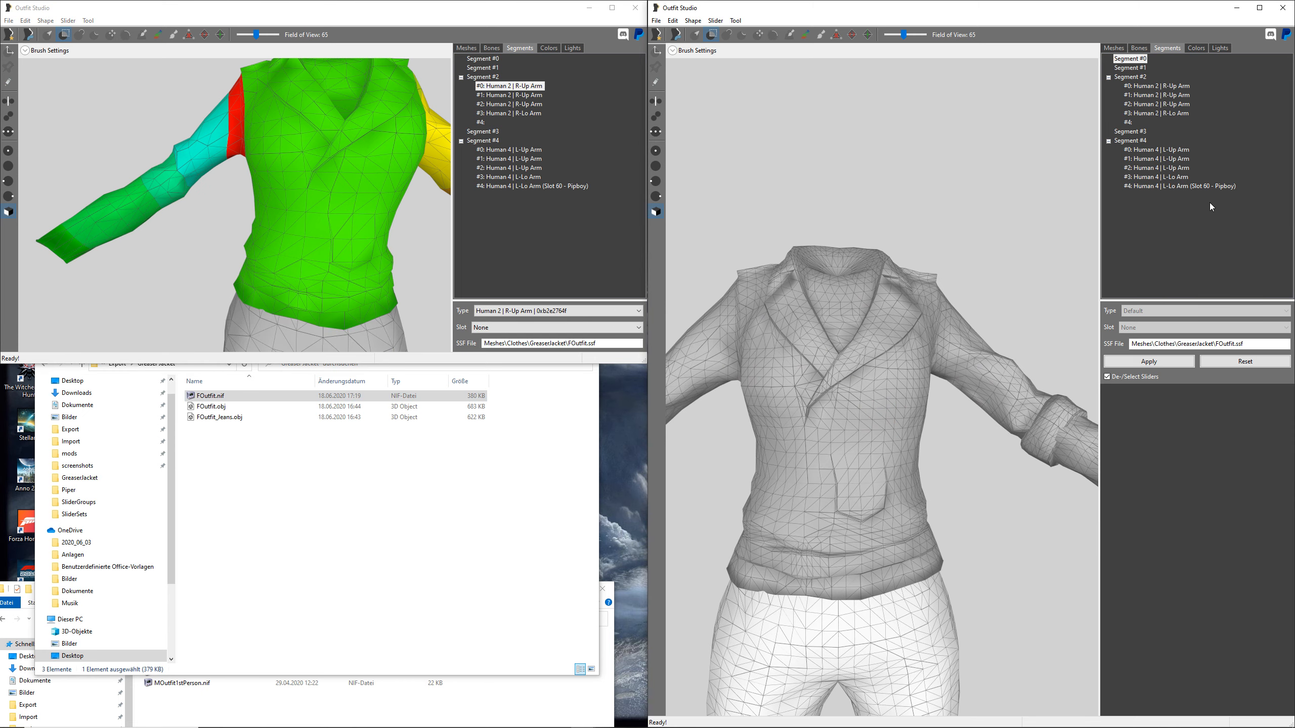
pyautogui.click(1182, 186)
pyautogui.scroll(5, 847, 414)
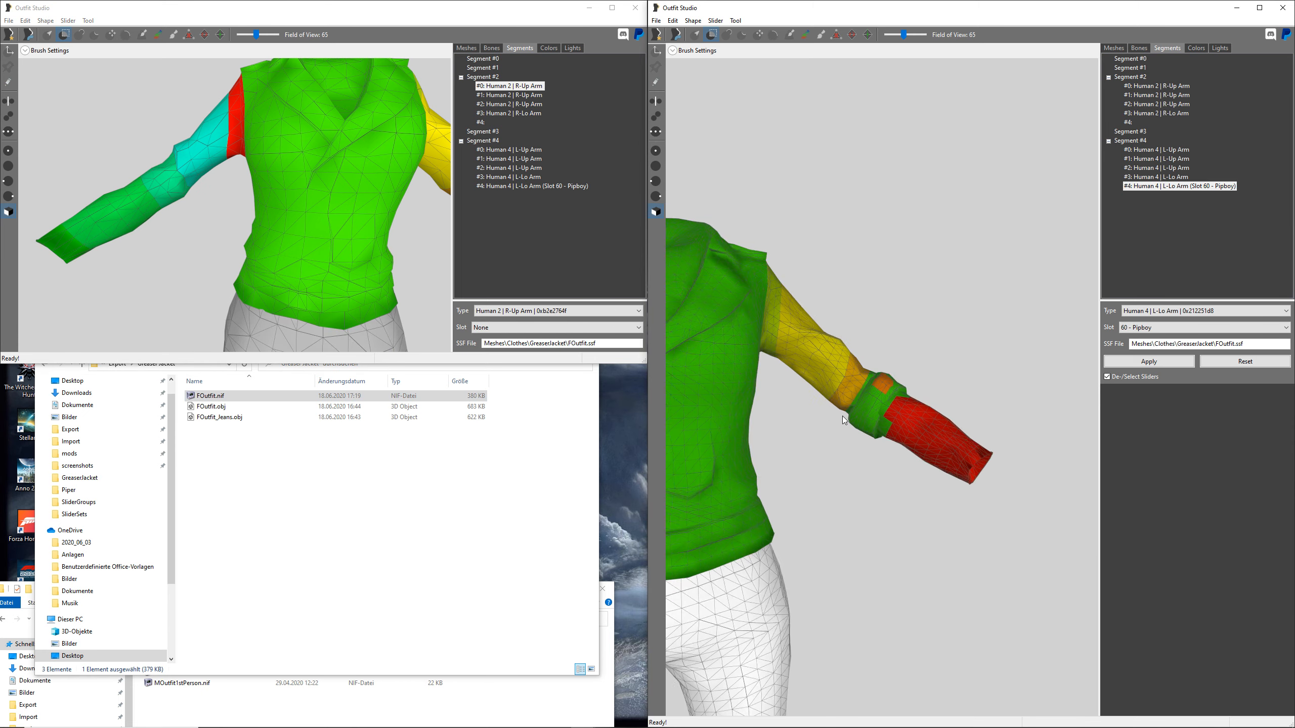
pyautogui.scroll(2, 854, 422)
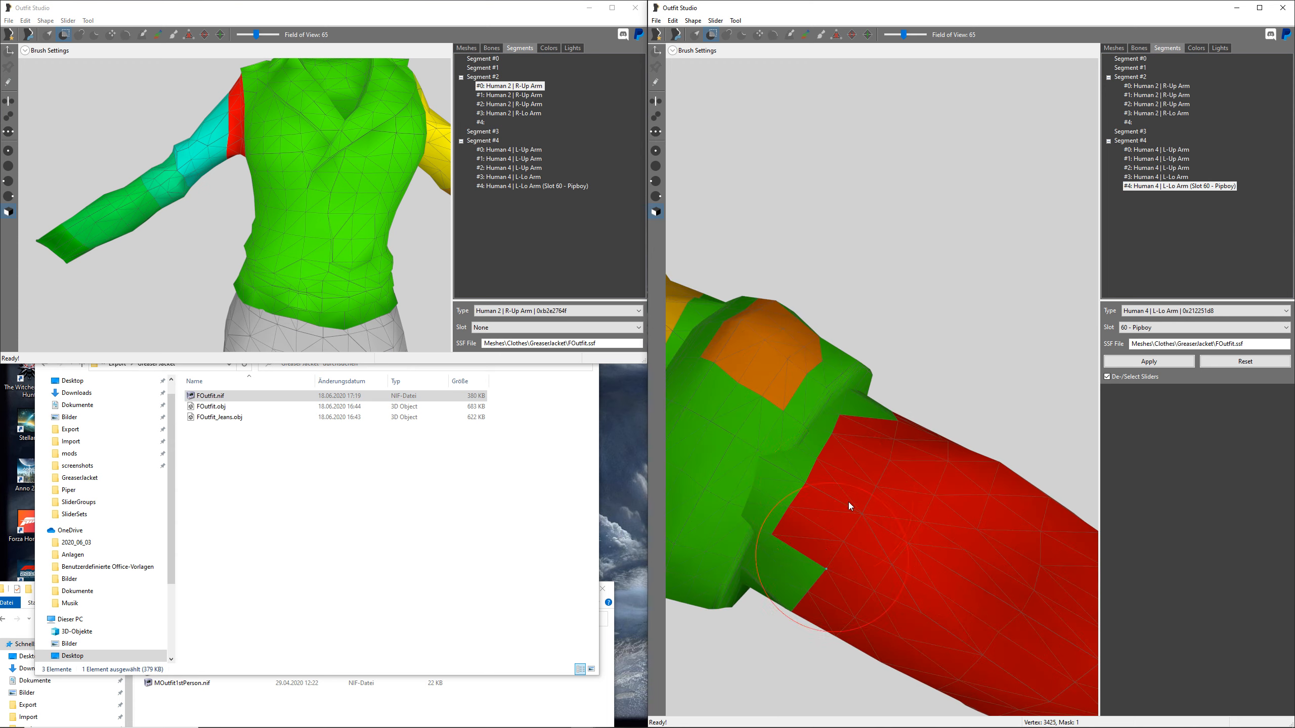
pyautogui.scroll(3, 848, 502)
pyautogui.moveTo(844, 502); pyautogui.dragTo(987, 480, button='right')
pyautogui.scroll(4, 900, 434)
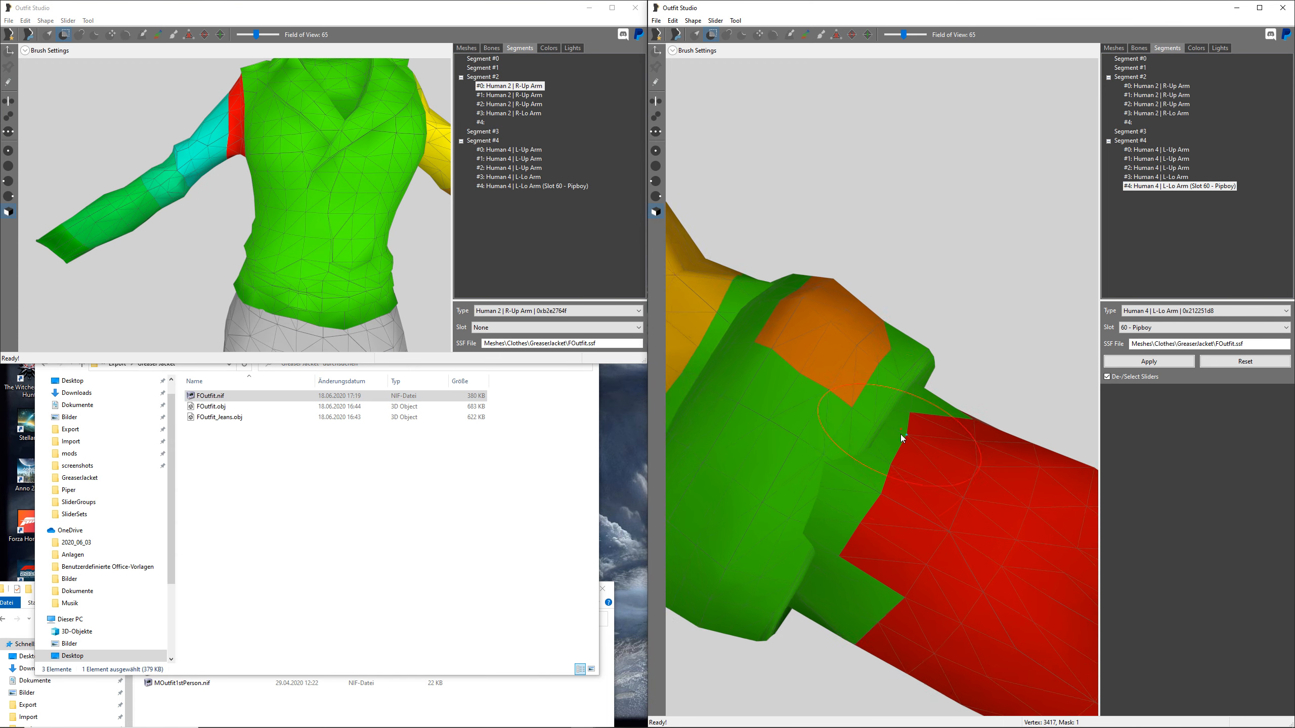
pyautogui.moveTo(844, 469)
pyautogui.mouseDown(button='right')
pyautogui.moveTo(877, 487)
pyautogui.moveTo(980, 466)
pyautogui.moveTo(935, 438)
pyautogui.mouseUp(button='right')
pyautogui.scroll(7, 873, 411)
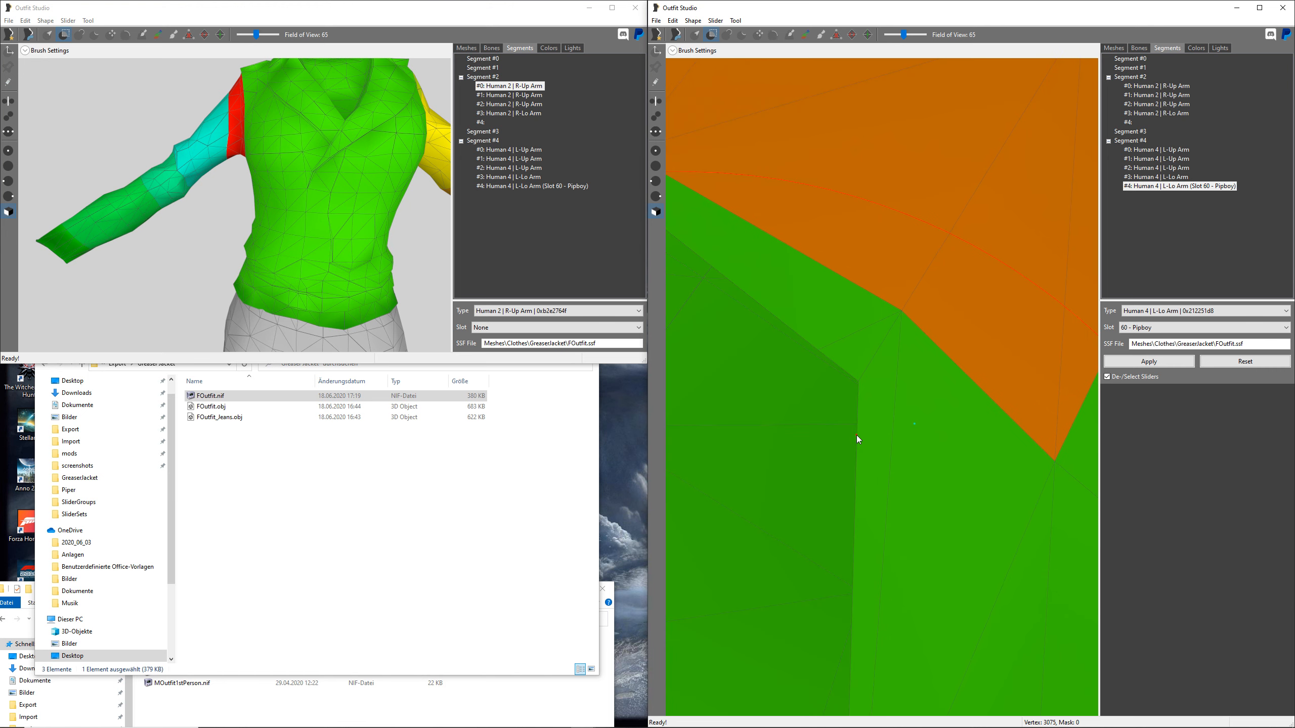
pyautogui.moveTo(854, 437); pyautogui.dragTo(906, 508, button='right')
pyautogui.scroll(-6, 897, 463)
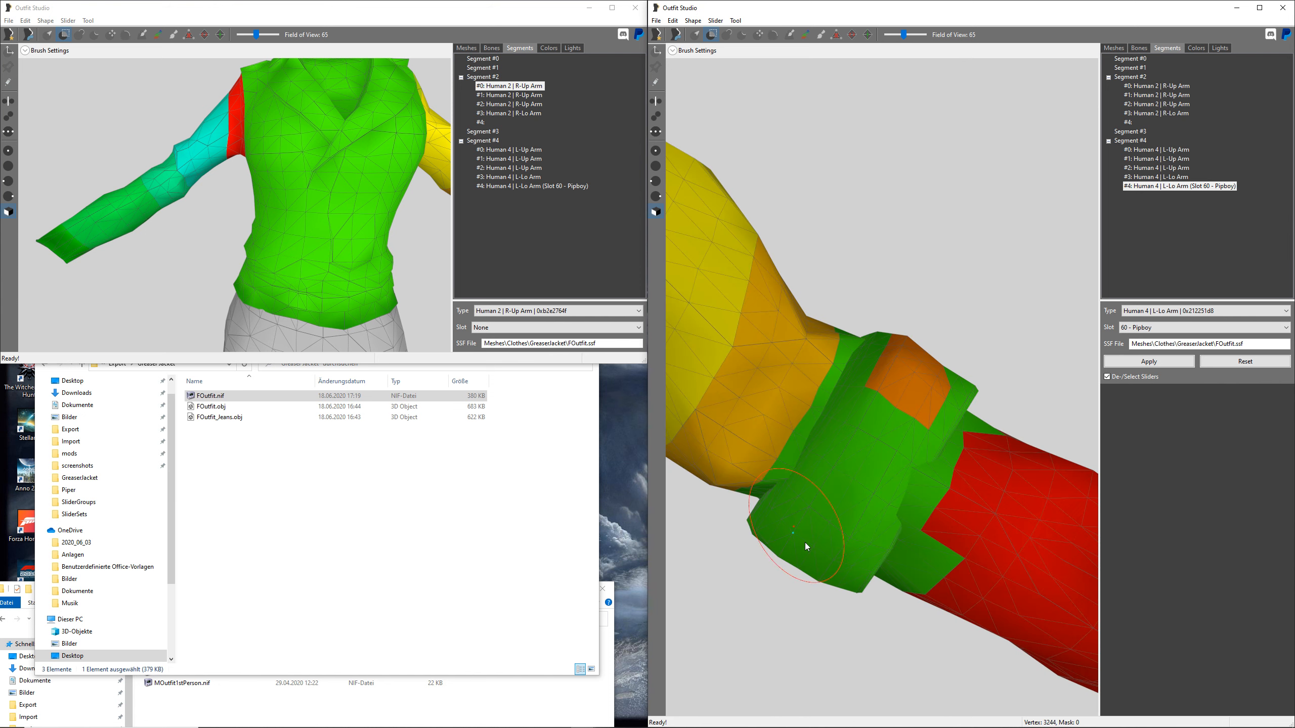
pyautogui.moveTo(912, 419)
pyautogui.mouseDown(button='right')
pyautogui.moveTo(929, 439)
pyautogui.moveTo(911, 416)
pyautogui.mouseUp(button='right')
pyautogui.scroll(6, 893, 490)
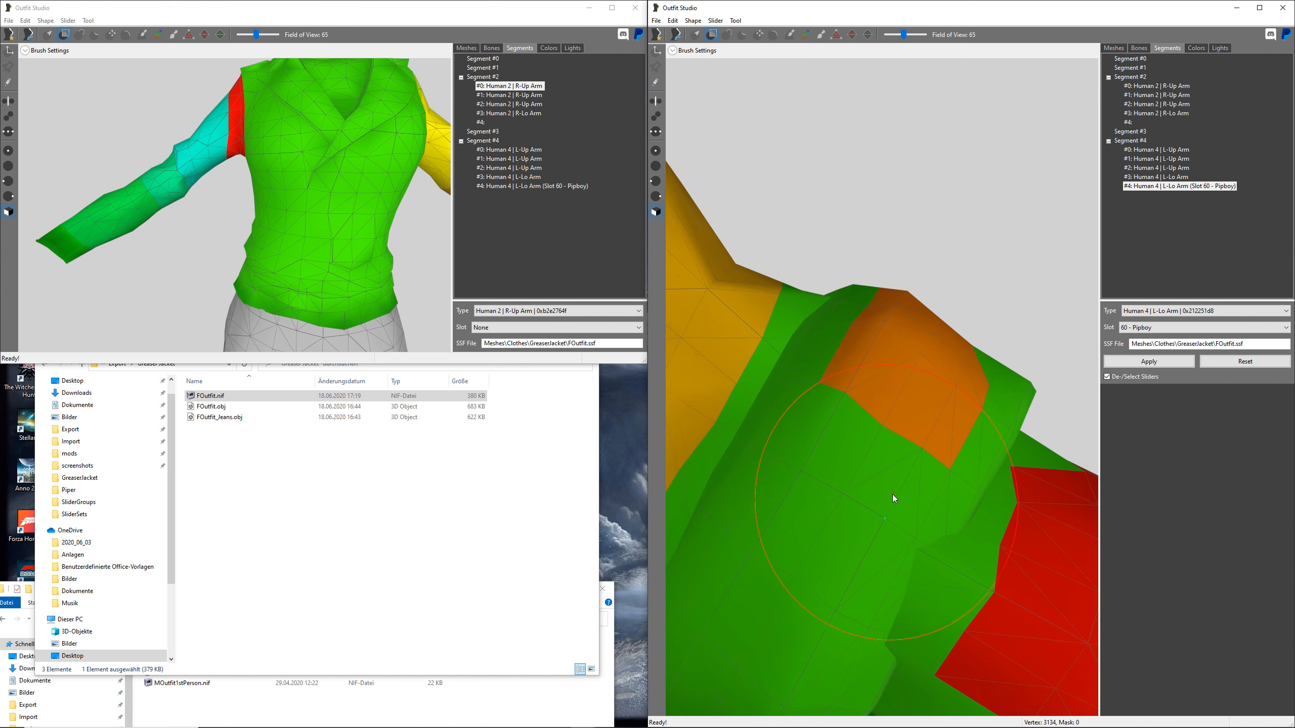
pyautogui.scroll(5, 867, 546)
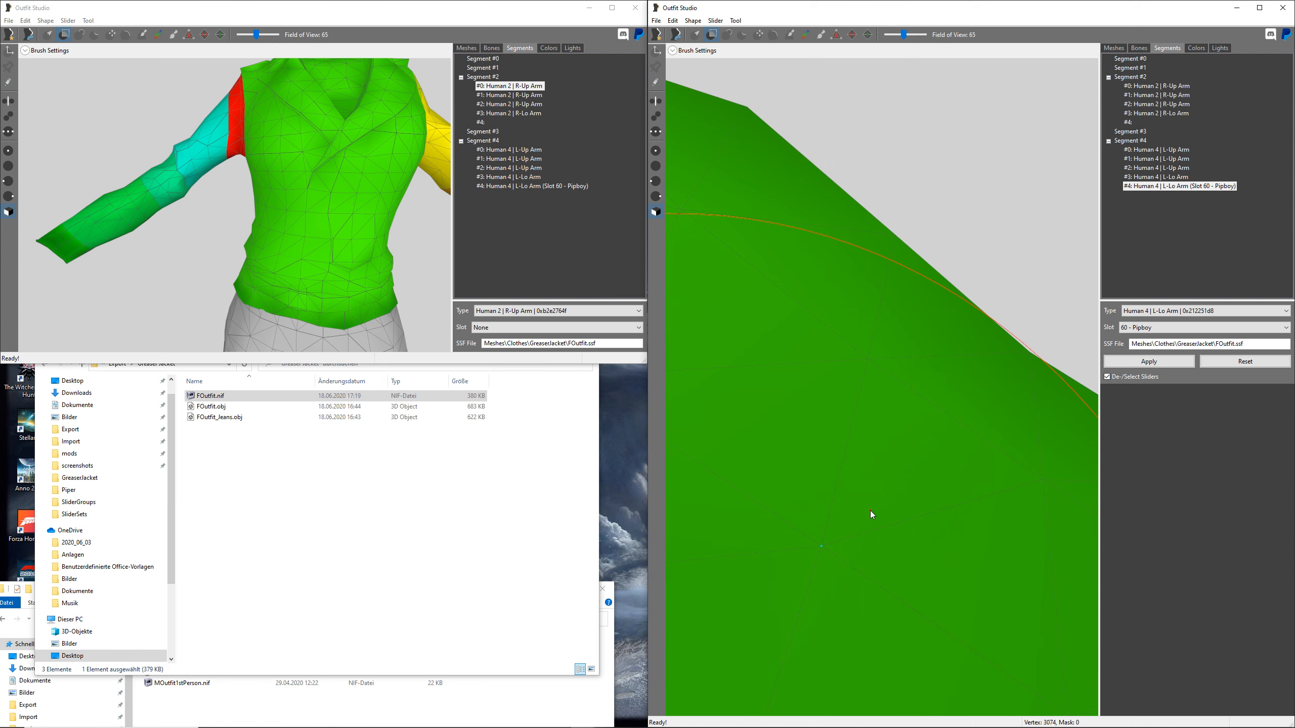
pyautogui.scroll(-5, 877, 506)
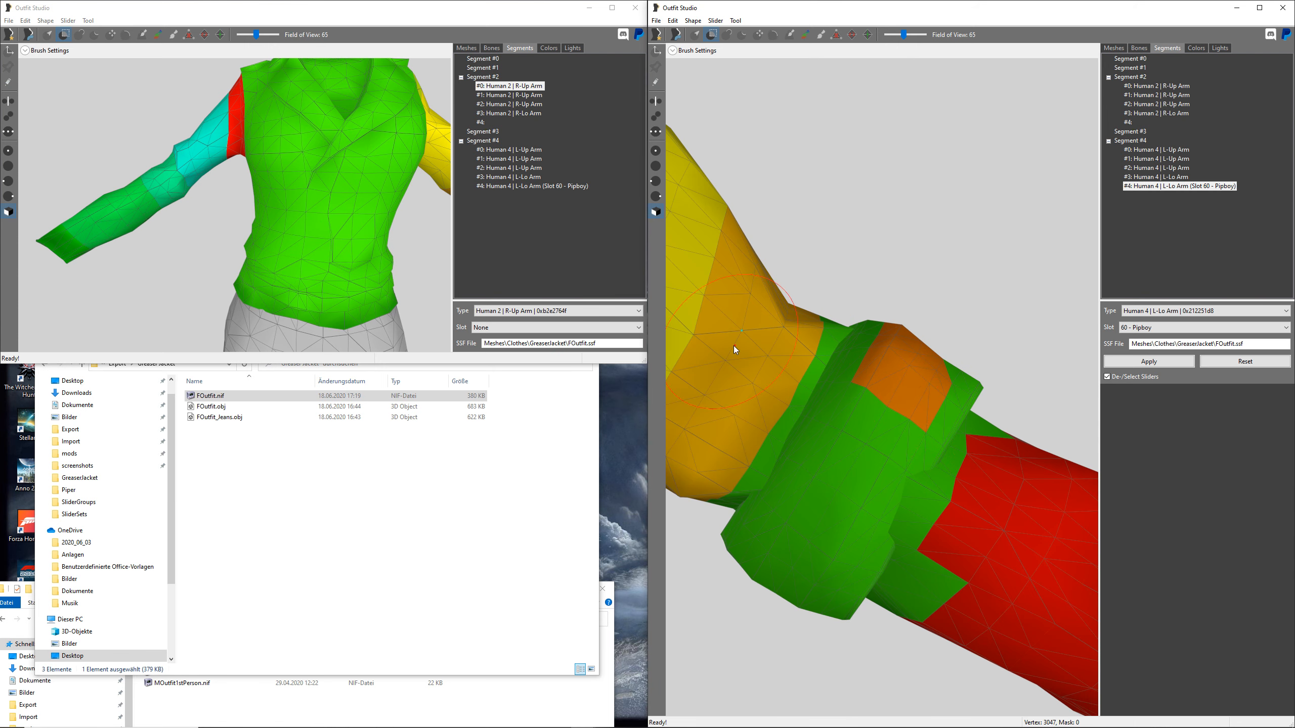
pyautogui.moveTo(734, 347); pyautogui.dragTo(836, 477, button='right')
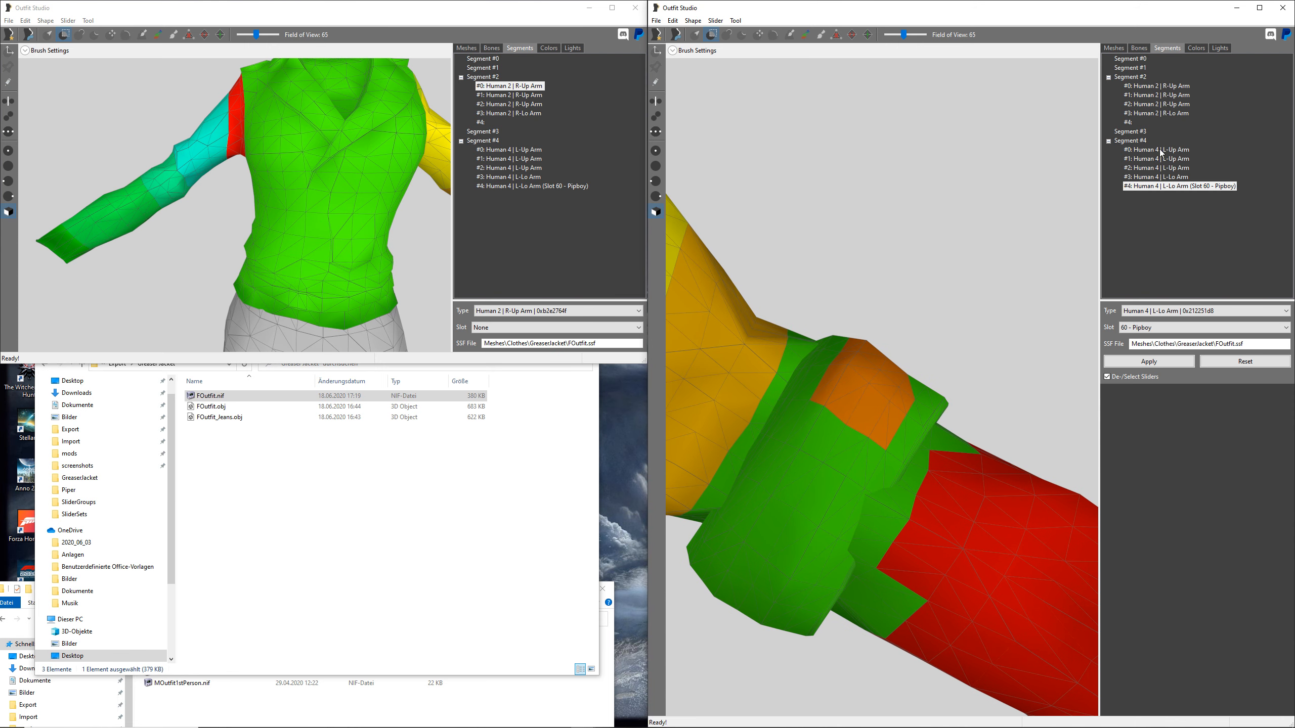
# - Reduce the brush size and paint sub-segment #3 (Human 4 | L-Lo Arm) across the outer face of the left cuff
pyautogui.click(1115, 48)
pyautogui.click(1167, 49)
pyautogui.click(1166, 177)
pyautogui.scroll(3, 862, 428)
pyautogui.click(694, 50)
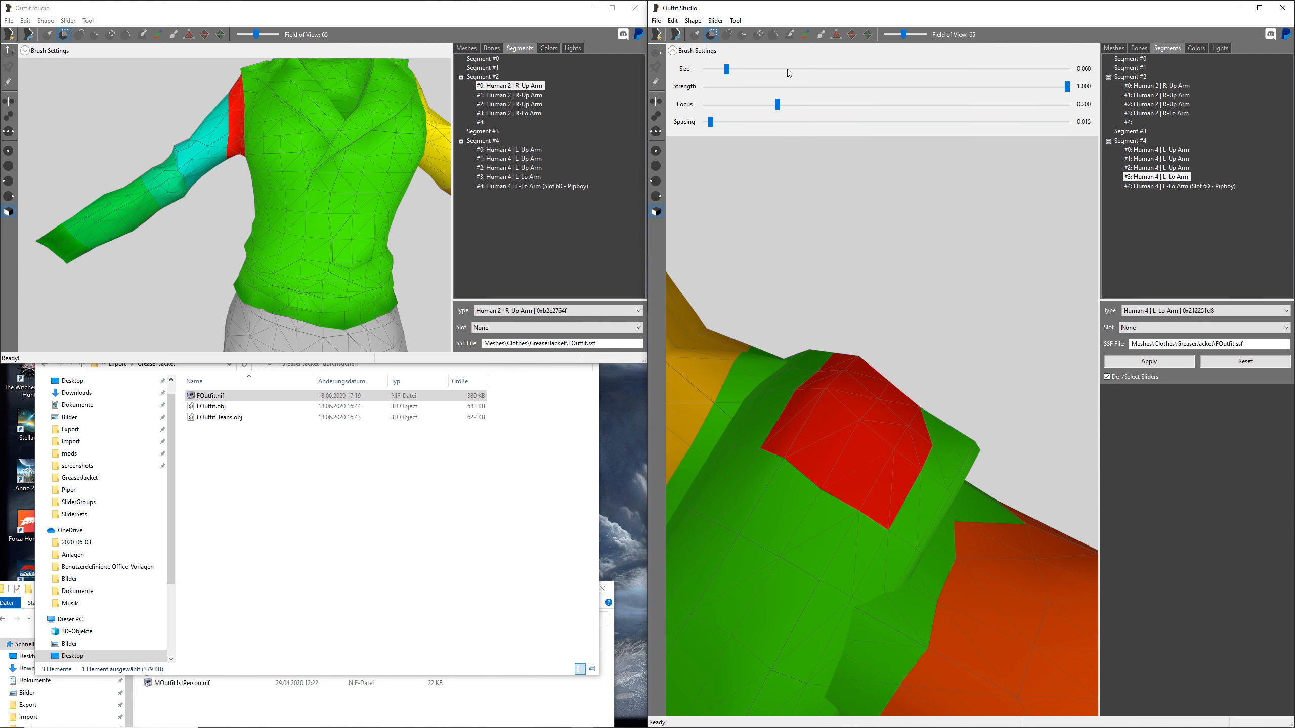
pyautogui.moveTo(728, 70); pyautogui.dragTo(714, 71)
pyautogui.moveTo(832, 525); pyautogui.dragTo(926, 487, button='middle')
pyautogui.moveTo(856, 447); pyautogui.dragTo(989, 530)
pyautogui.moveTo(805, 521)
pyautogui.mouseDown()
pyautogui.moveTo(797, 549)
pyautogui.moveTo(940, 620)
pyautogui.mouseUp()
# - Set the brush size to 0.007 and extend sub-segment #3 of Segment #4 further along the cuff
pyautogui.moveTo(674, 90)
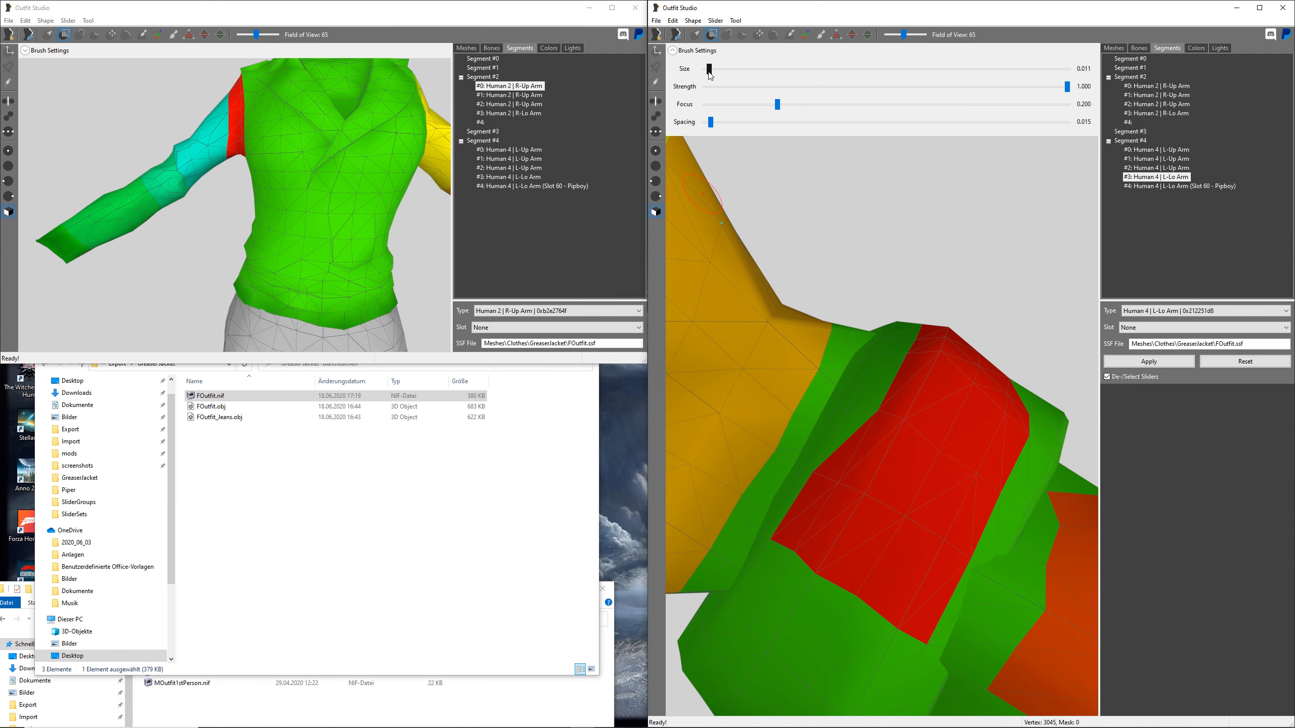
pyautogui.moveTo(709, 71); pyautogui.dragTo(708, 67)
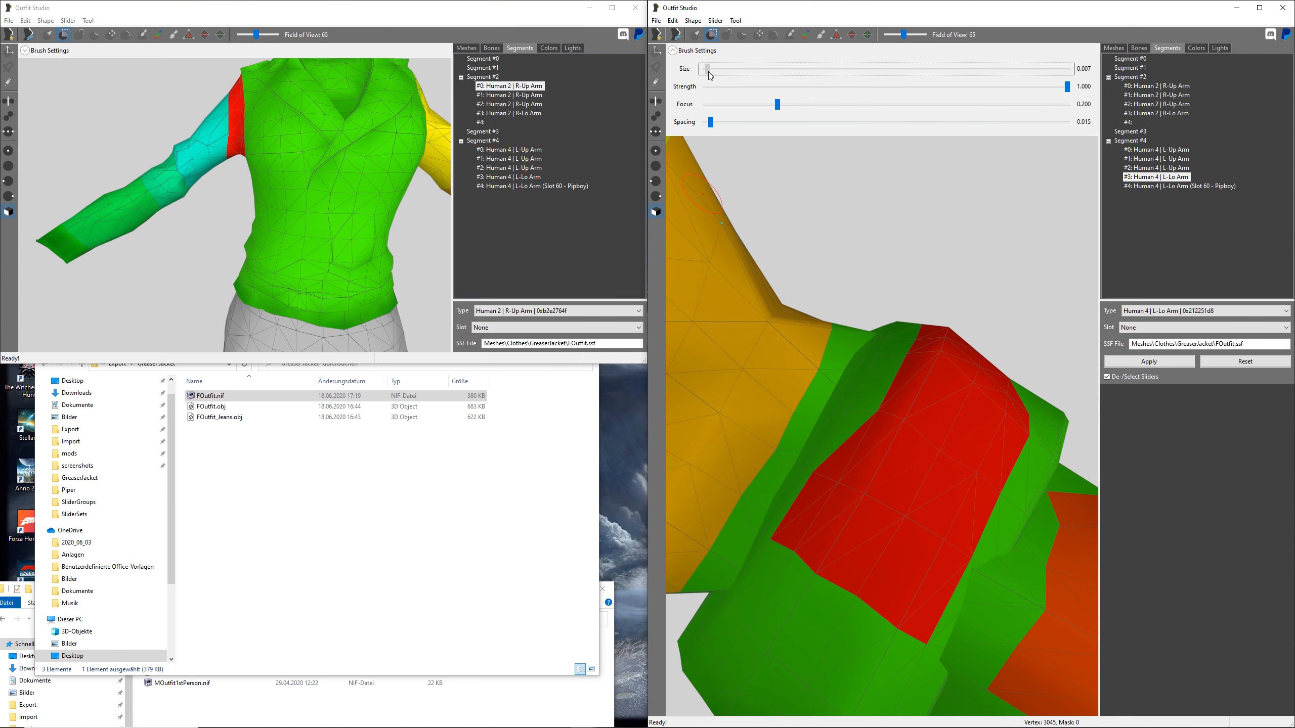
pyautogui.moveTo(841, 418)
pyautogui.mouseDown(button='middle')
pyautogui.moveTo(873, 367)
pyautogui.moveTo(874, 311)
pyautogui.mouseUp(button='middle')
pyautogui.moveTo(774, 496)
pyautogui.mouseDown()
pyautogui.moveTo(776, 523)
pyautogui.moveTo(935, 611)
pyautogui.mouseUp()
pyautogui.moveTo(936, 537)
pyautogui.mouseDown(button='right')
pyautogui.moveTo(907, 534)
pyautogui.moveTo(816, 459)
pyautogui.moveTo(917, 432)
pyautogui.mouseUp(button='right')
pyautogui.scroll(6, 818, 485)
pyautogui.scroll(-1, 814, 499)
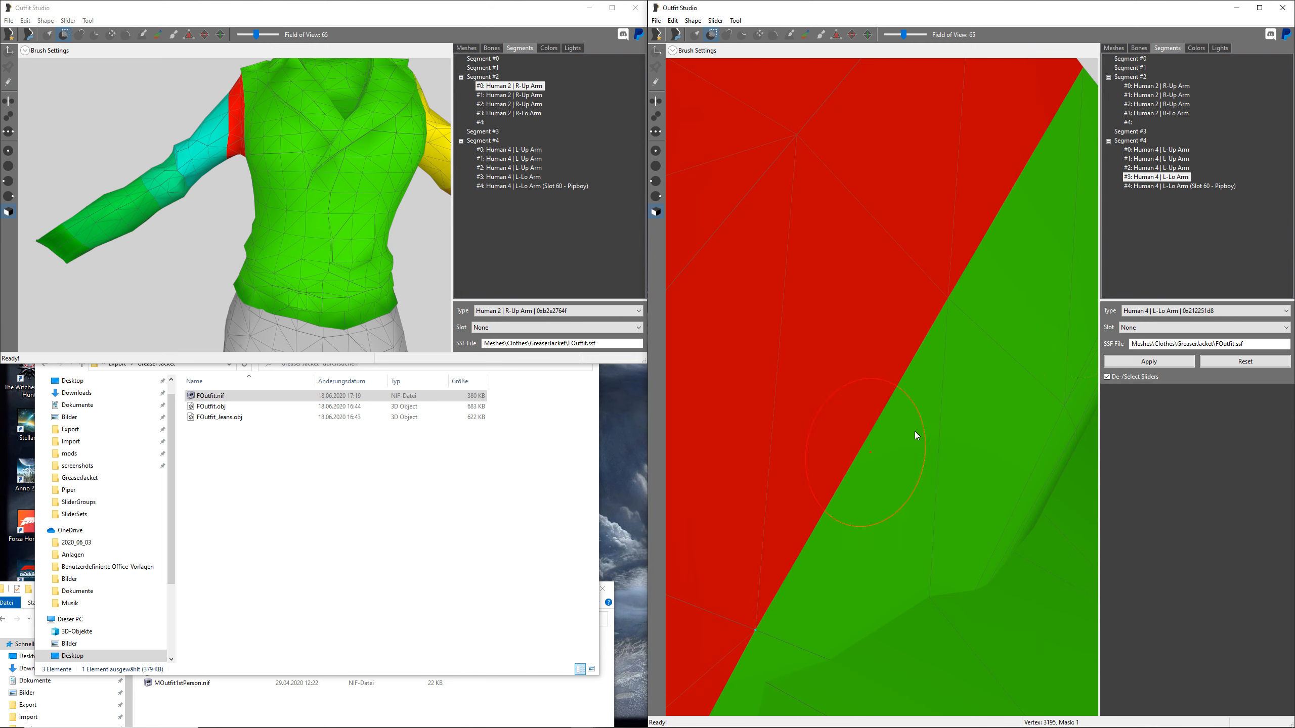
# - Select sub-segment #4 (Slot 60 - Pipboy) and paint the first forearm faces hidden under the left cuff
pyautogui.click(1218, 187)
pyautogui.scroll(-4, 851, 318)
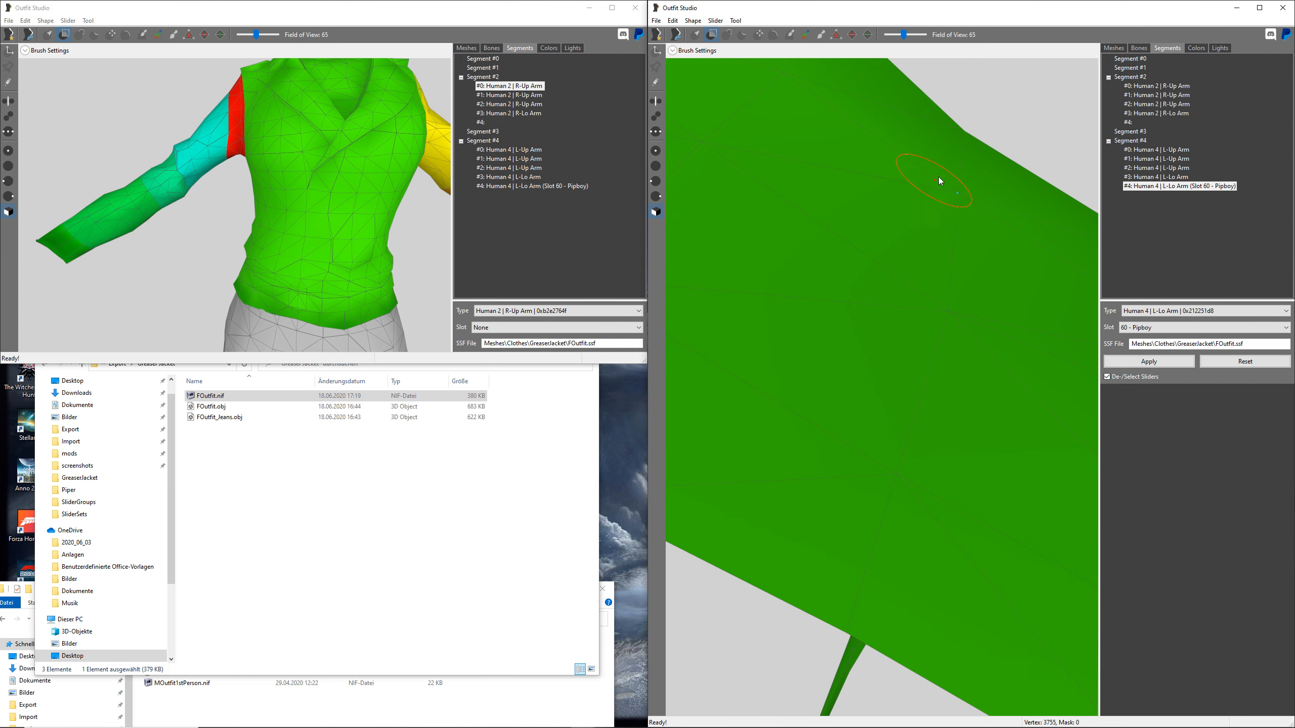
pyautogui.moveTo(949, 252); pyautogui.dragTo(911, 478)
pyautogui.moveTo(852, 560); pyautogui.dragTo(968, 517, button='right')
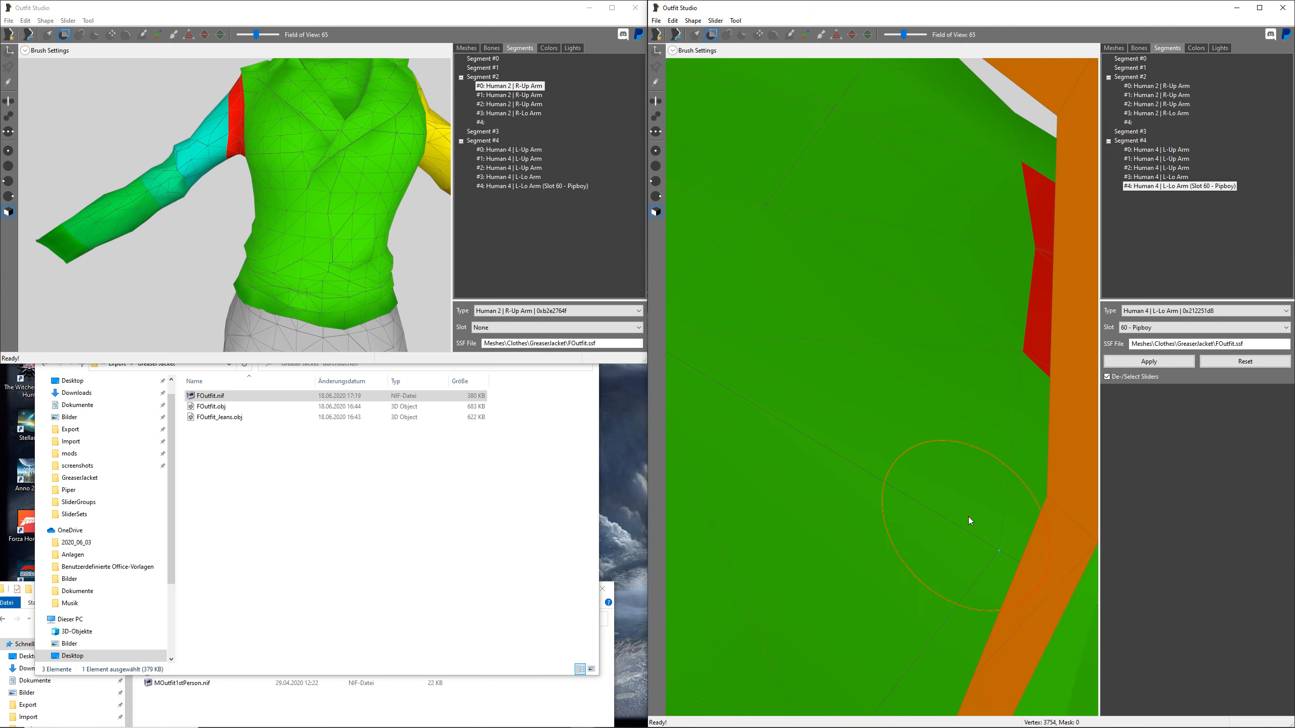
pyautogui.click(974, 524)
pyautogui.scroll(-6, 870, 380)
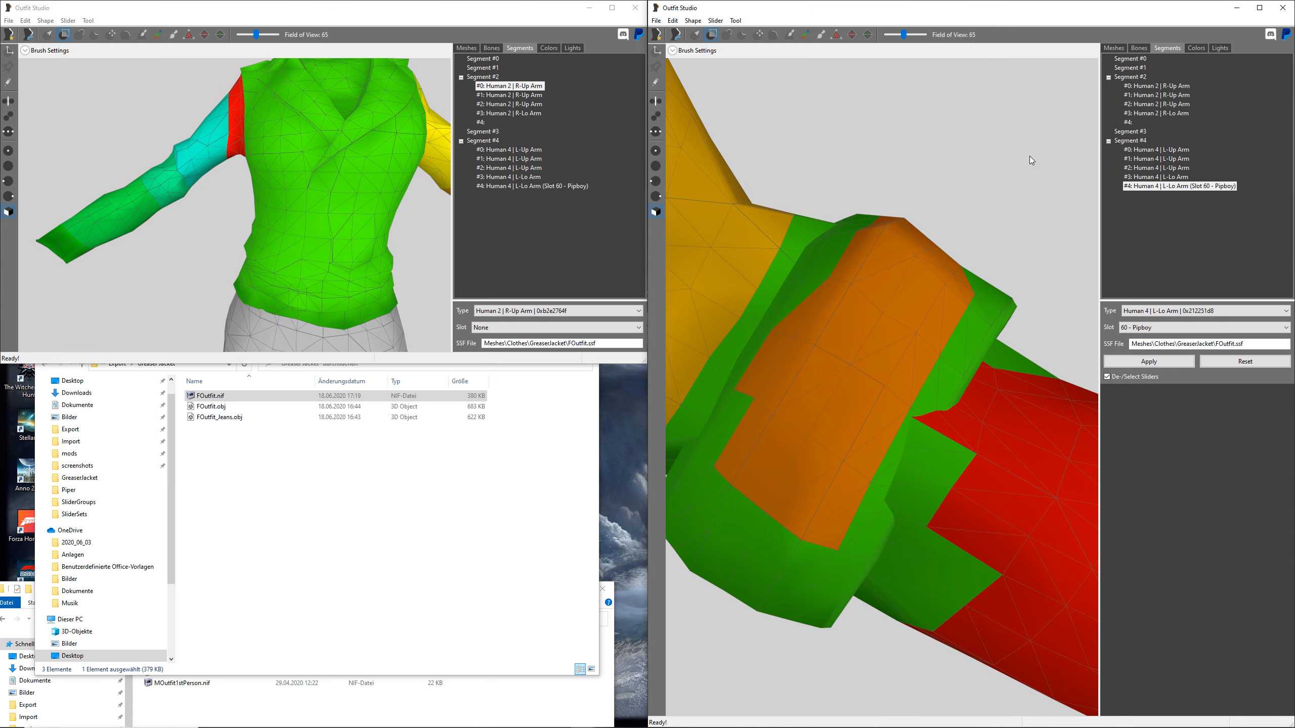
# - Maximise the window and add forearm faces inside the left cuff to Pipboy sub-segment #4
pyautogui.click(1259, 7)
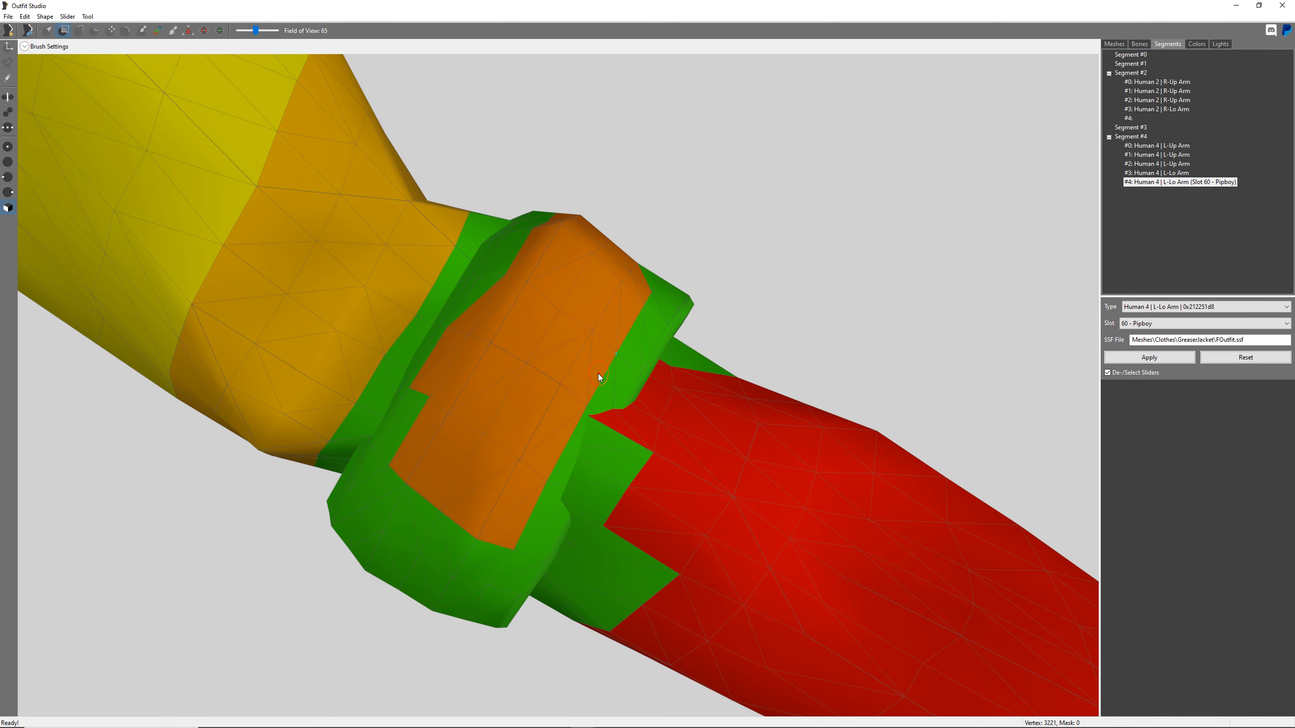
pyautogui.scroll(-5, 598, 373)
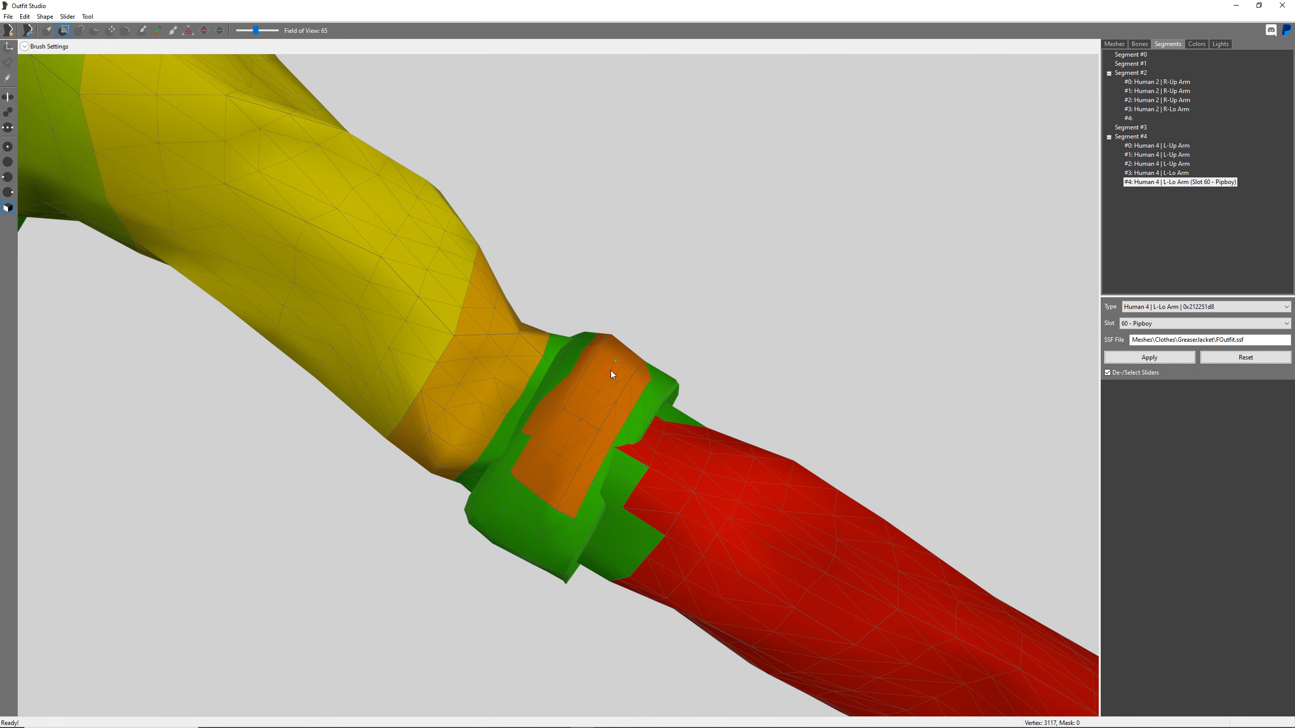
pyautogui.moveTo(609, 380); pyautogui.dragTo(607, 380, button='middle')
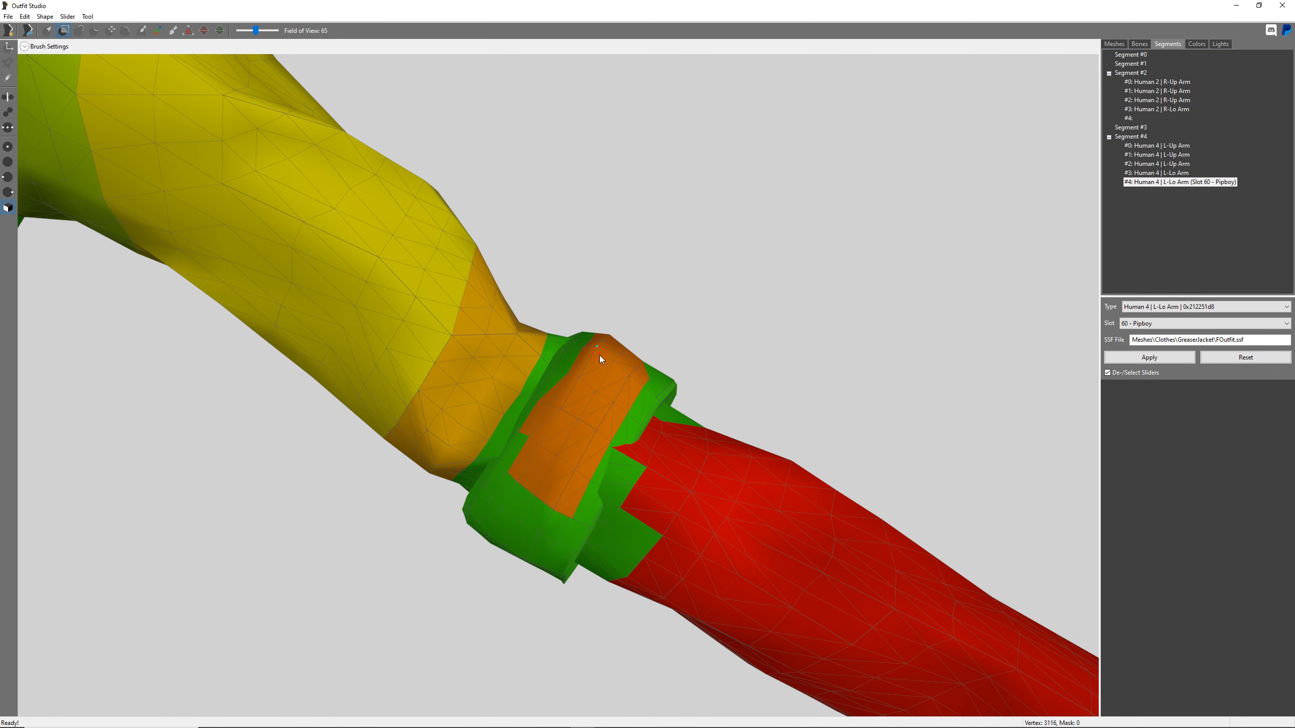
pyautogui.scroll(4, 577, 362)
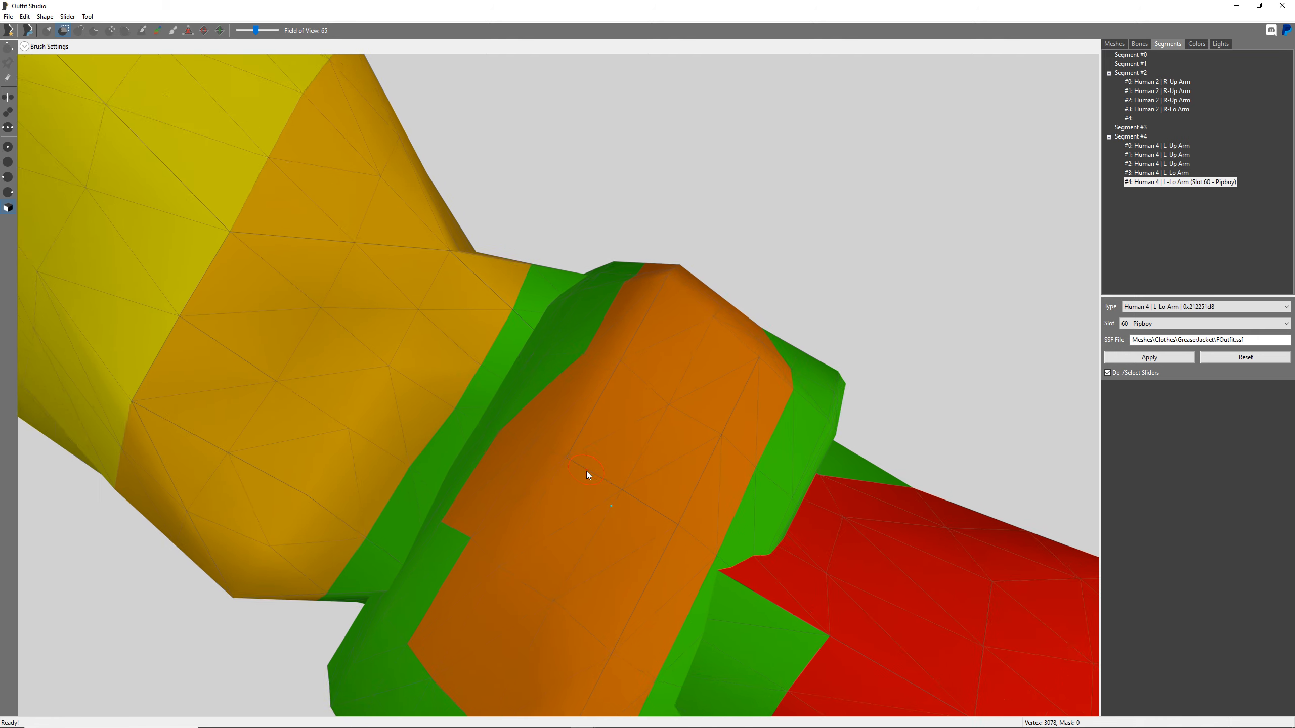
pyautogui.scroll(5, 582, 512)
pyautogui.moveTo(576, 517); pyautogui.dragTo(785, 501, button='right')
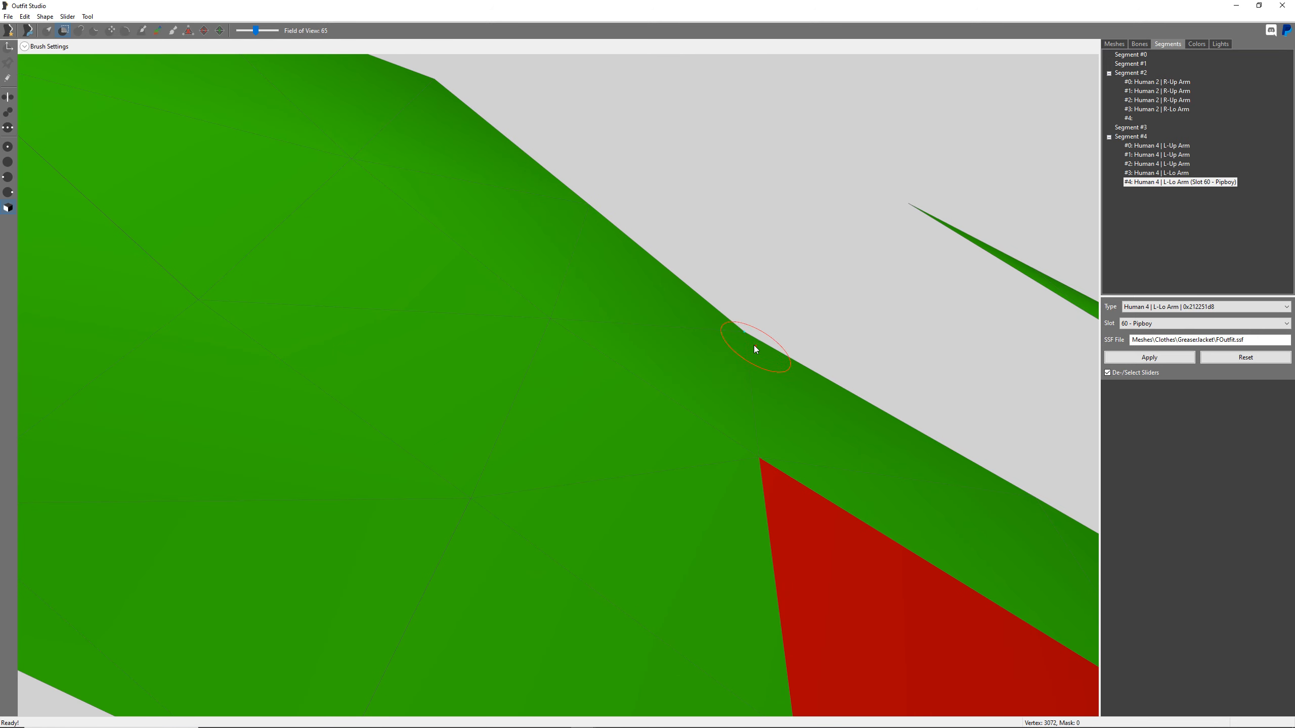
pyautogui.click(1003, 537)
pyautogui.click(900, 465)
# - Continue Pipboy sub-segment #4 around the hidden forearm faces inside the cuff, one vertex at a time
pyautogui.moveTo(757, 362)
pyautogui.mouseDown(button='right')
pyautogui.moveTo(829, 501)
pyautogui.moveTo(832, 486)
pyautogui.moveTo(848, 505)
pyautogui.moveTo(854, 483)
pyautogui.moveTo(838, 497)
pyautogui.mouseUp(button='right')
pyautogui.scroll(3, 839, 485)
pyautogui.click(812, 541)
pyautogui.moveTo(710, 635); pyautogui.dragTo(744, 592, button='right')
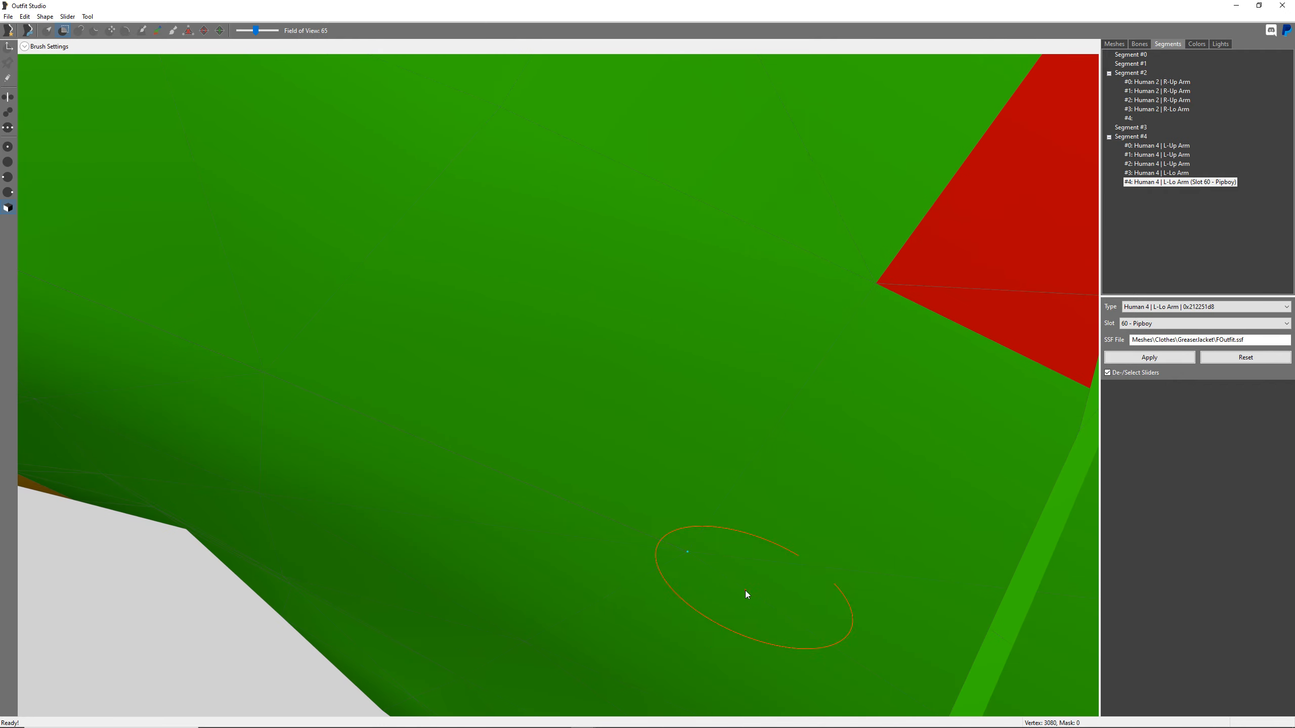
pyautogui.click(673, 584)
pyautogui.click(510, 653)
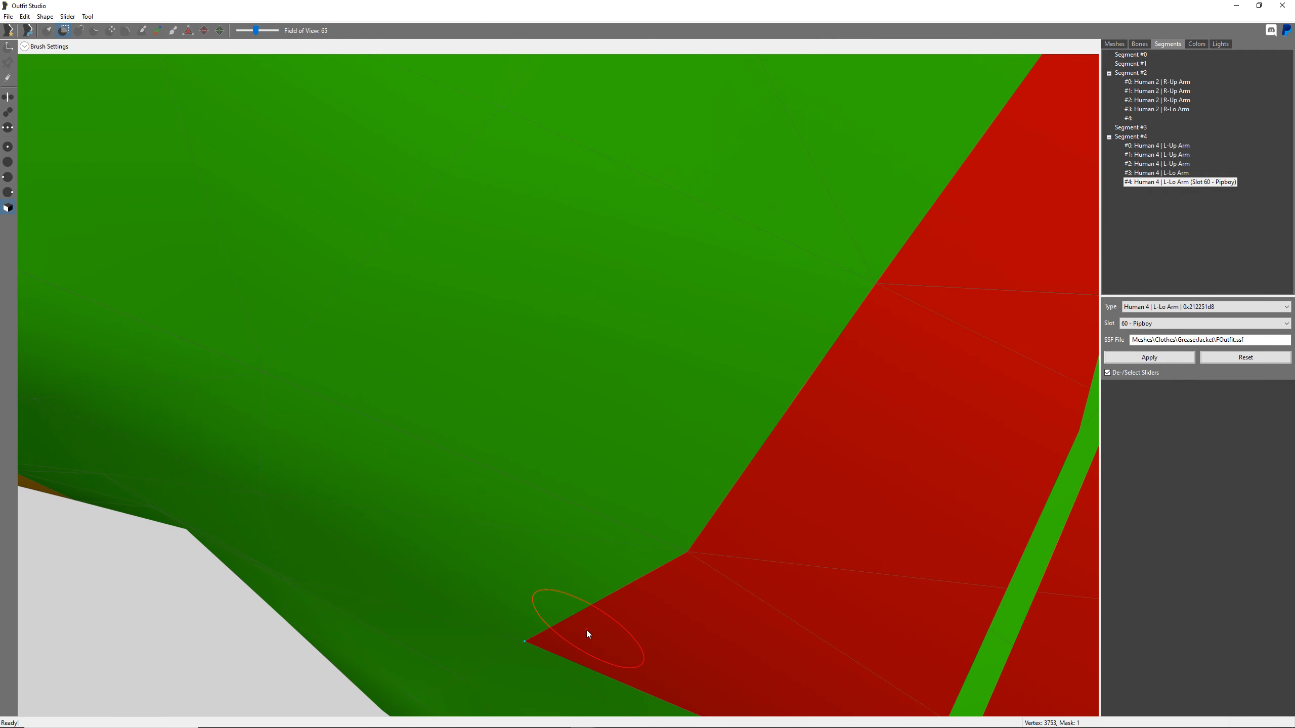
# - Paint the leftover green forearm faces beside the cuff's edge into Pipboy sub-segment #4
pyautogui.scroll(-5, 587, 629)
pyautogui.moveTo(632, 599); pyautogui.dragTo(719, 413, button='right')
pyautogui.click(734, 261)
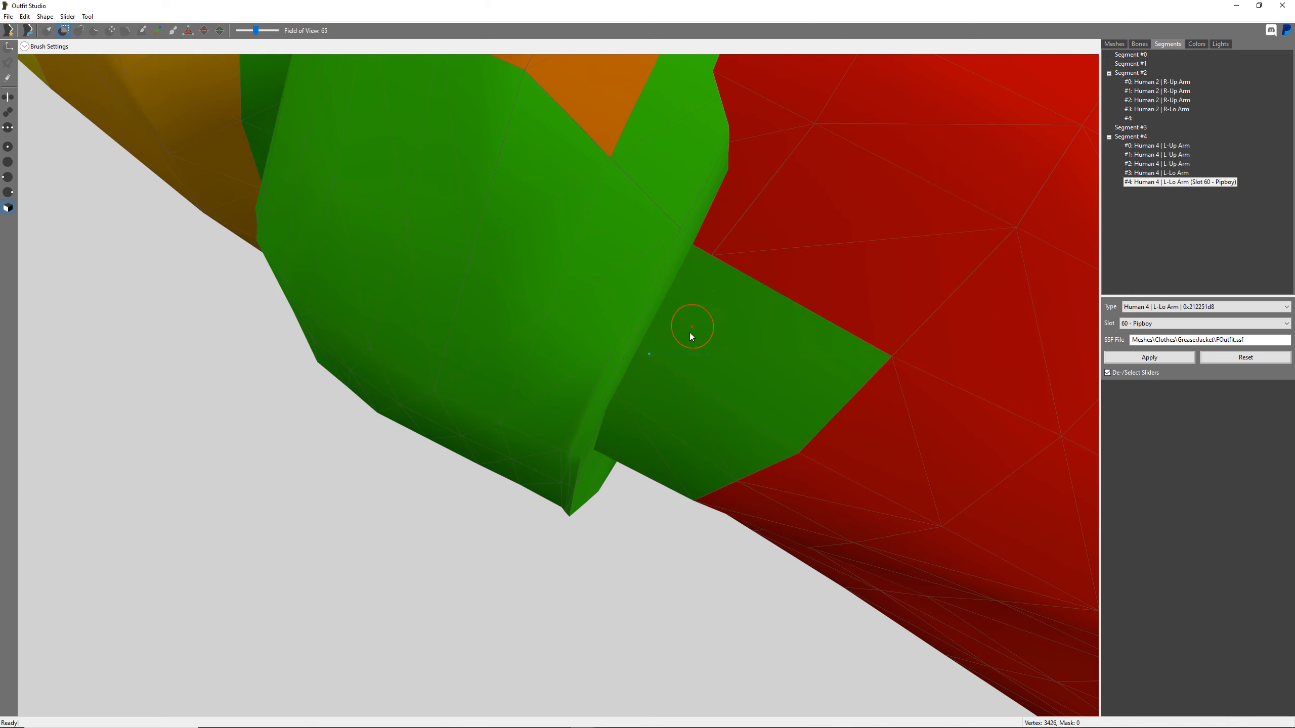
pyautogui.click(691, 327)
pyautogui.click(655, 393)
# - Extend Pipboy sub-segment #4 over the remaining forearm faces on the underside of the sleeve beneath the cuff
pyautogui.moveTo(685, 399); pyautogui.dragTo(716, 419, button='right')
pyautogui.scroll(4, 715, 419)
pyautogui.moveTo(714, 499); pyautogui.dragTo(676, 276, button='right')
pyautogui.scroll(2, 676, 276)
pyautogui.scroll(-2, 718, 277)
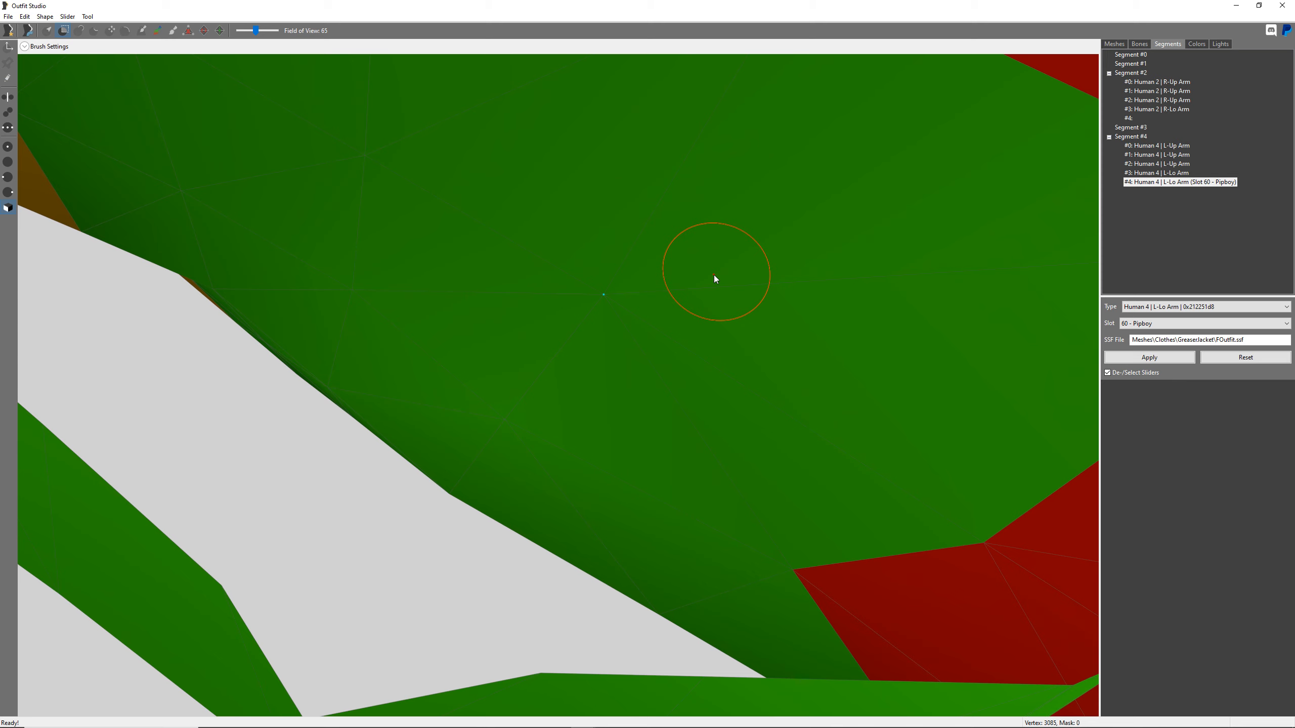
pyautogui.moveTo(612, 296); pyautogui.dragTo(467, 472)
pyautogui.moveTo(558, 512); pyautogui.dragTo(665, 605)
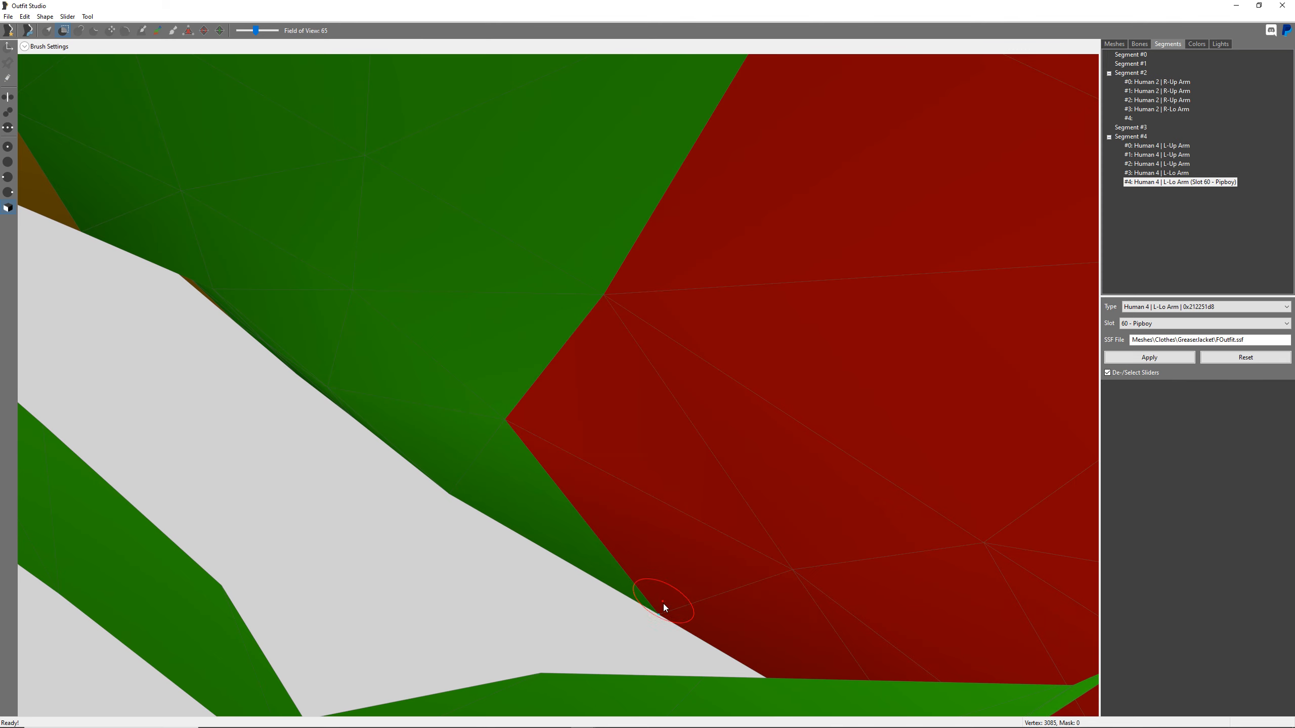
pyautogui.moveTo(469, 490); pyautogui.dragTo(555, 488)
pyautogui.scroll(-5, 554, 488)
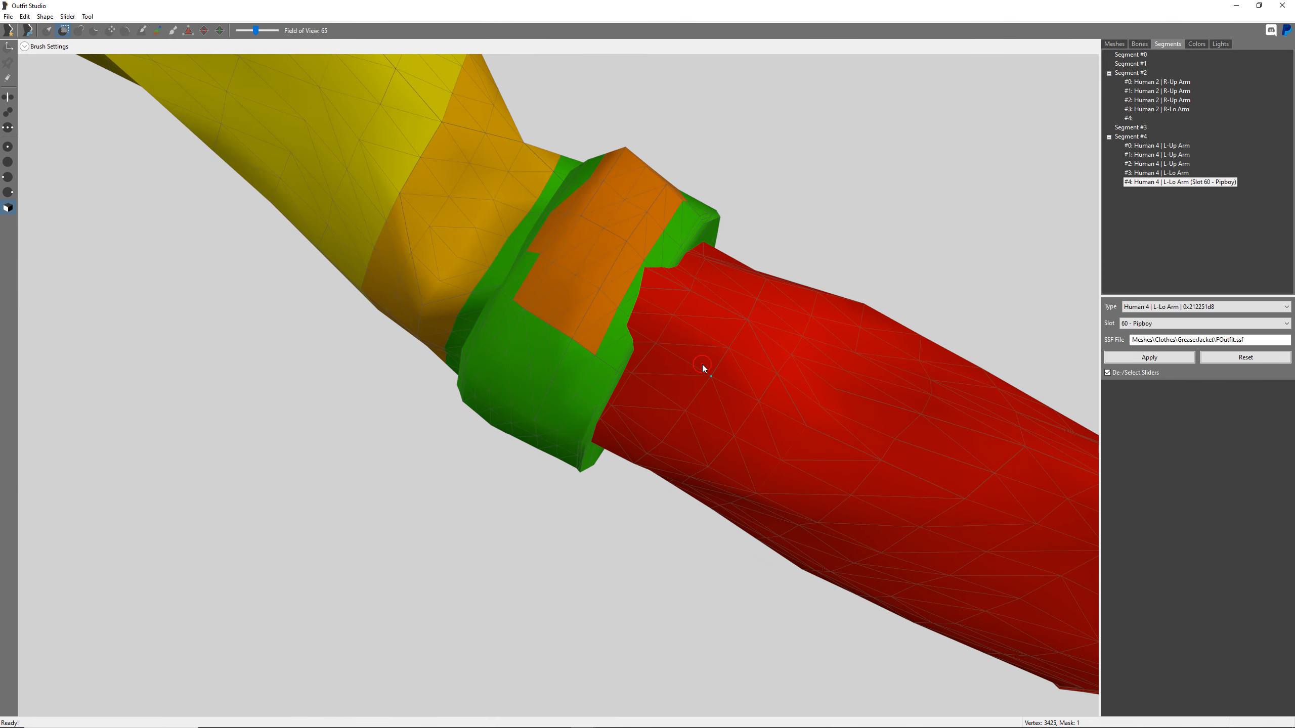
# - Apply the painted segments and sub-segments to the jacket shape, including the completed Pipboy sub-segment
pyautogui.scroll(1, 729, 497)
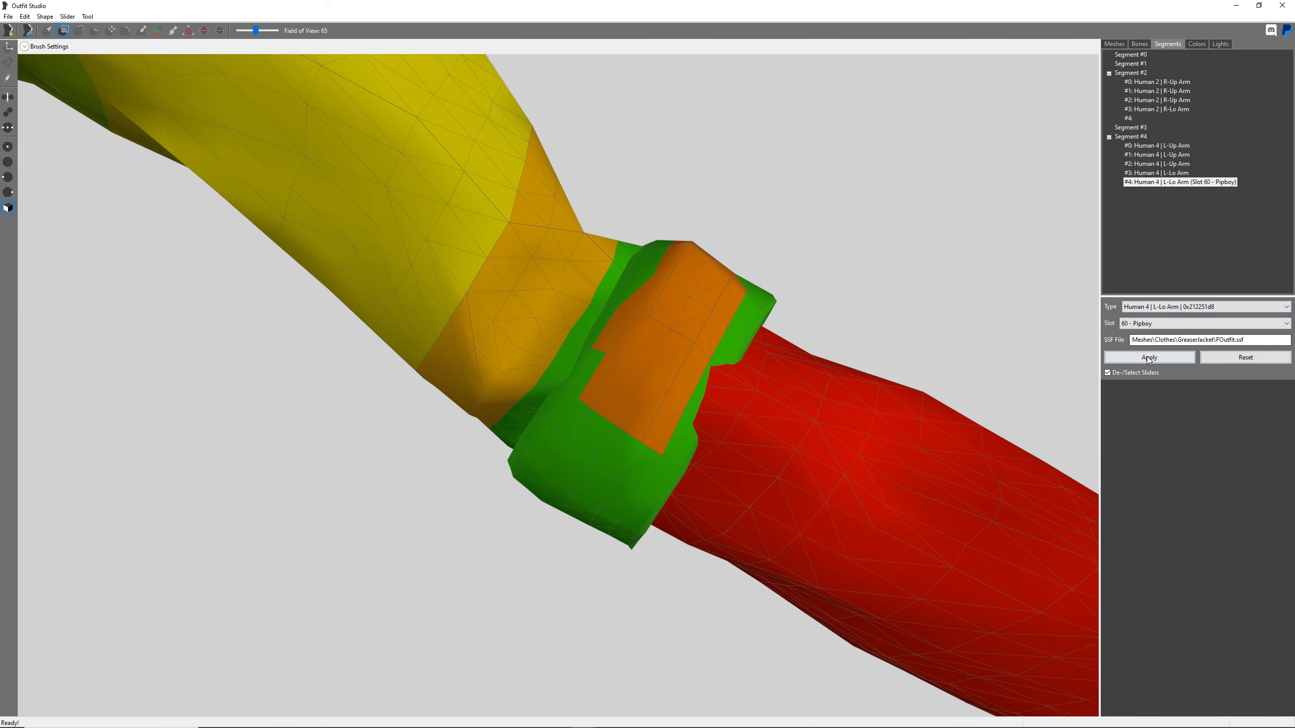
pyautogui.click(1150, 357)
pyautogui.scroll(-5, 822, 368)
pyautogui.moveTo(822, 369); pyautogui.dragTo(714, 353, button='right')
pyautogui.scroll(-4, 713, 353)
pyautogui.scroll(-3, 714, 355)
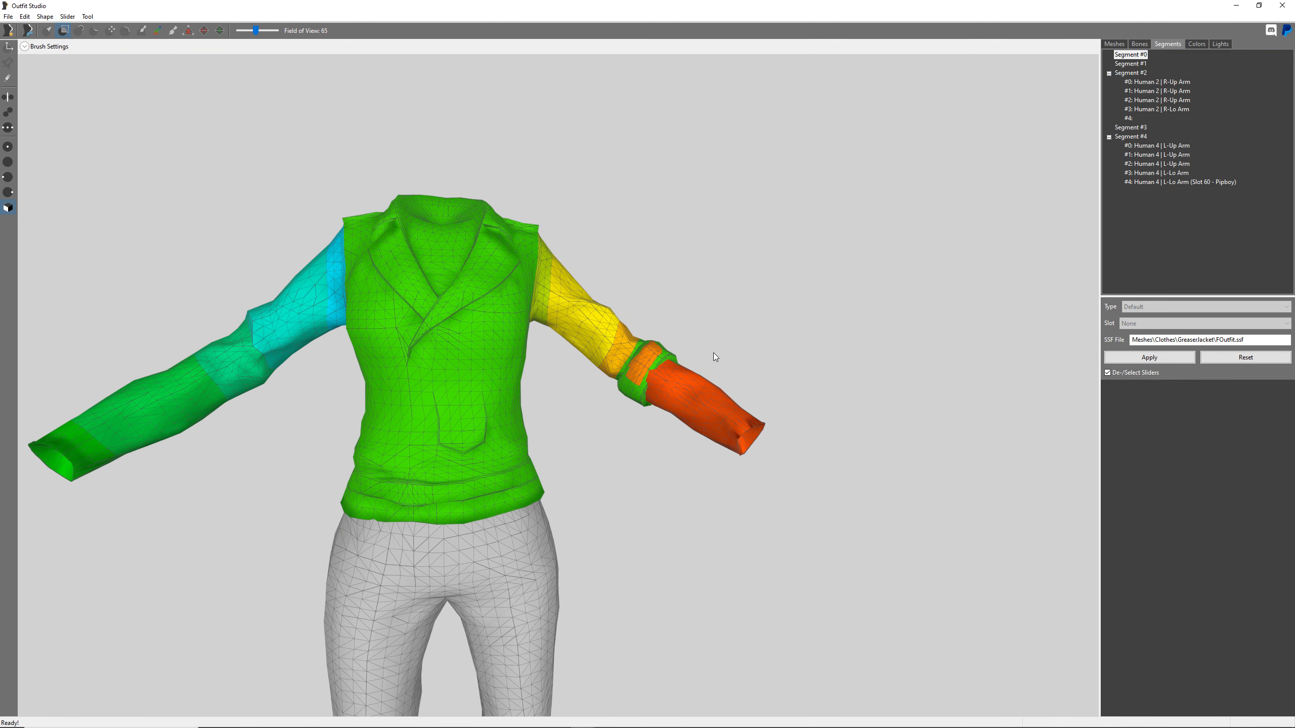
pyautogui.hotkey('ctrl', 'e')
pyautogui.moveTo(274, 40); pyautogui.dragTo(634, 124)
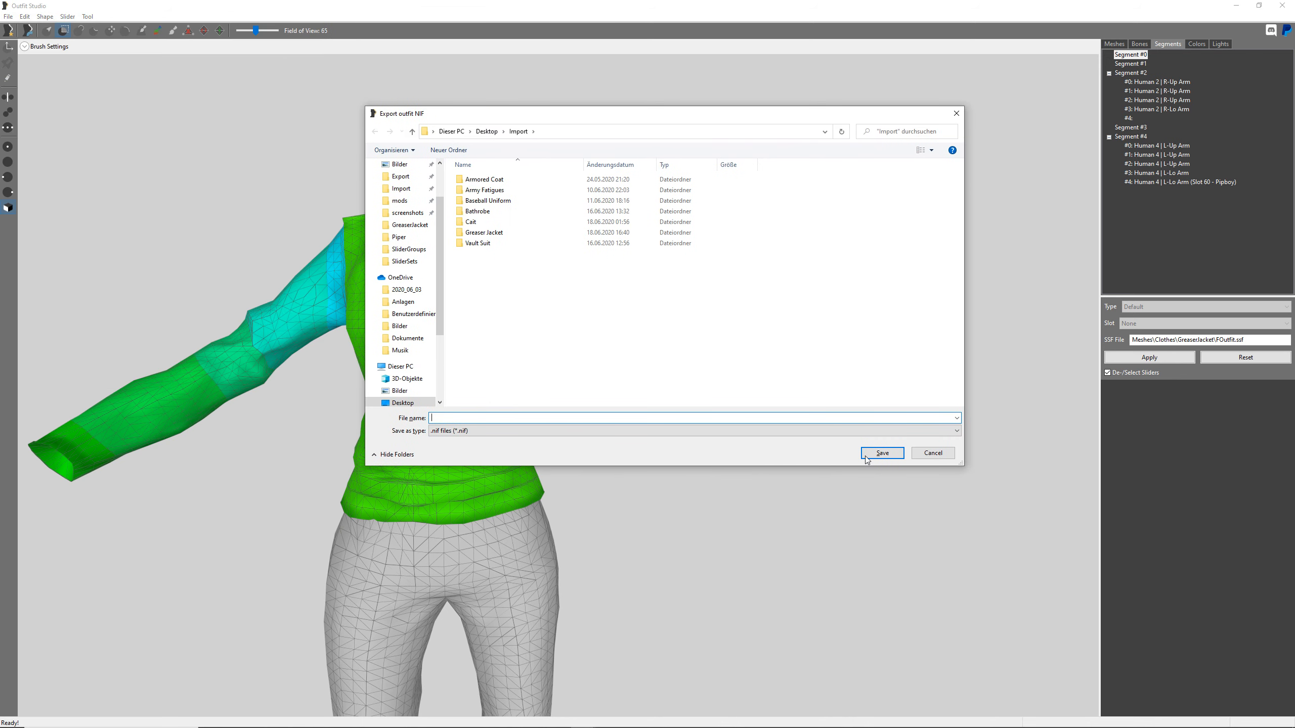
pyautogui.click(932, 453)
pyautogui.click(8, 16)
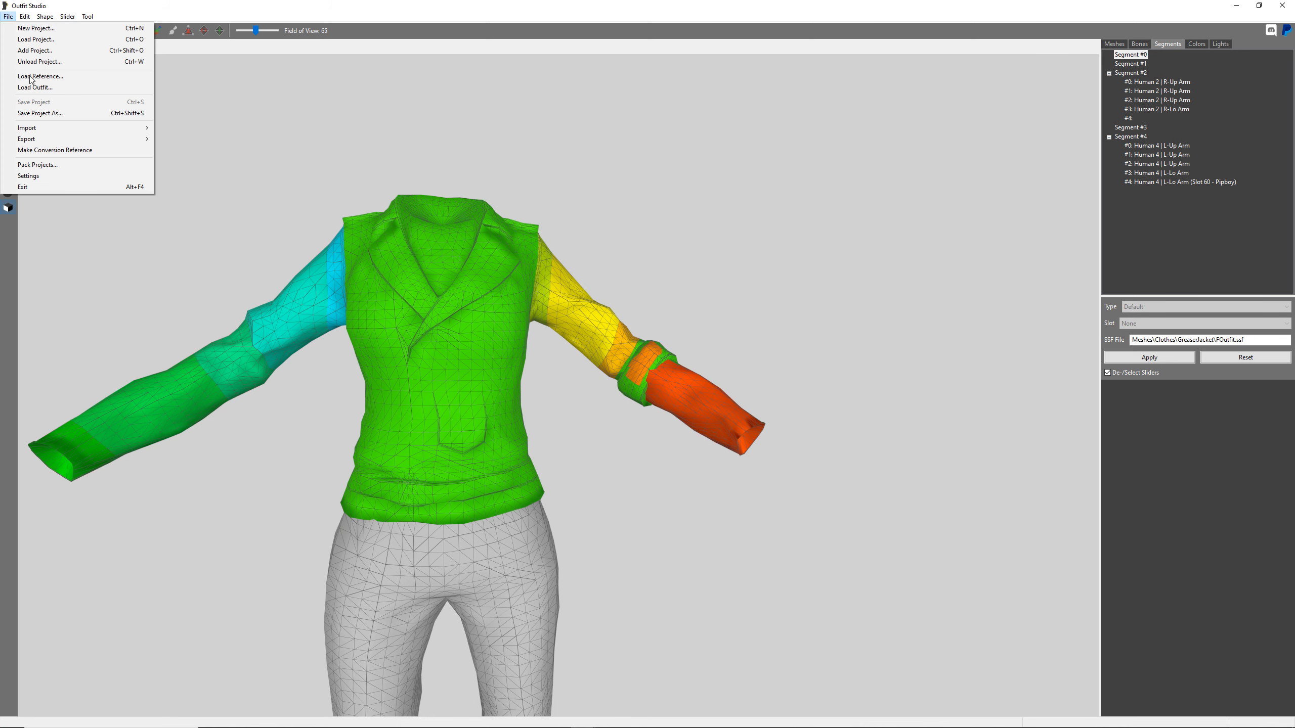
pyautogui.moveTo(58, 140)
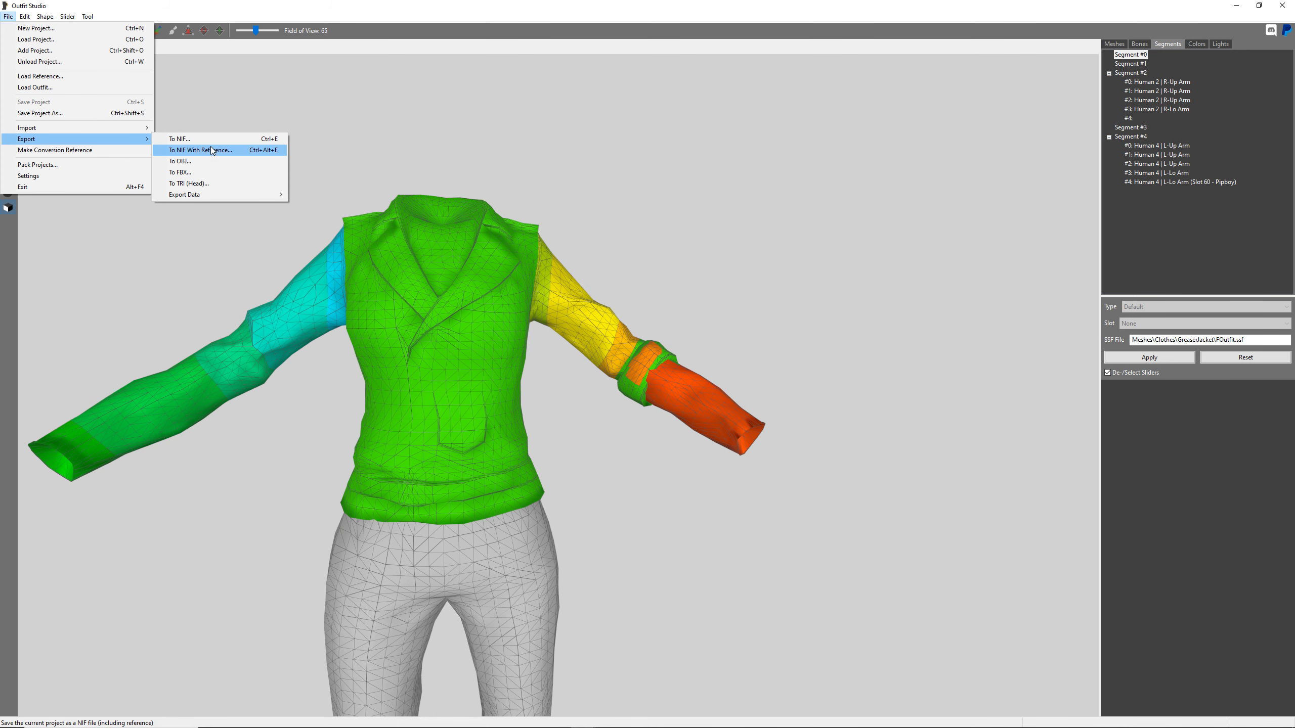
pyautogui.click(267, 151)
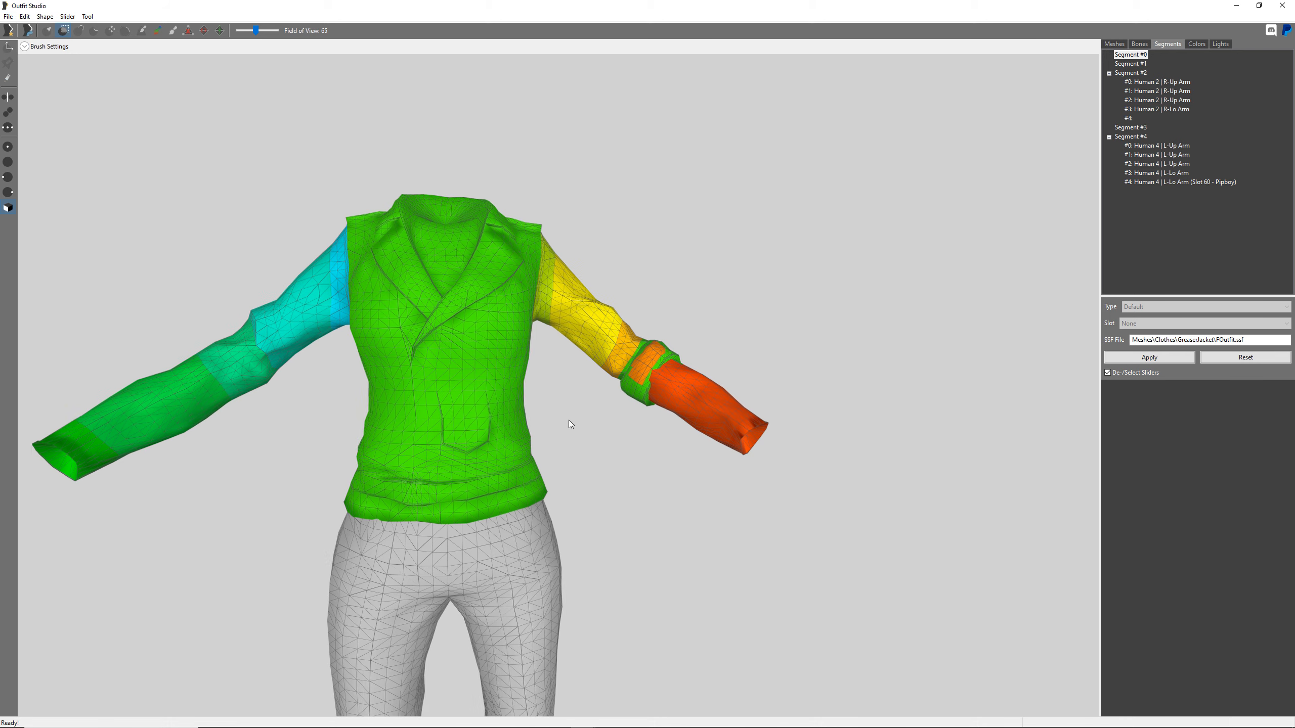
# - Examine the applied segment layout across the jacket's torso, both sleeves and the left cuff
pyautogui.moveTo(568, 420); pyautogui.dragTo(830, 382, button='middle')
pyautogui.moveTo(829, 382); pyautogui.dragTo(789, 399, button='right')
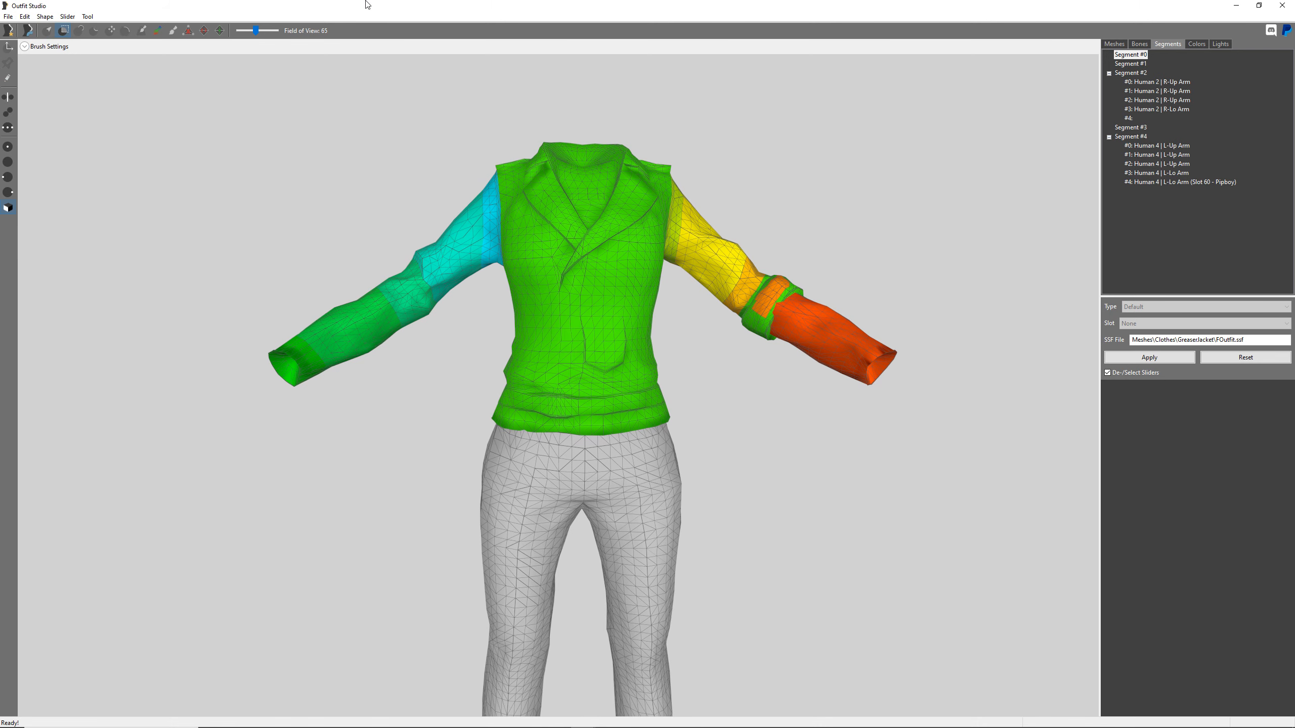
pyautogui.scroll(-1, 692, 508)
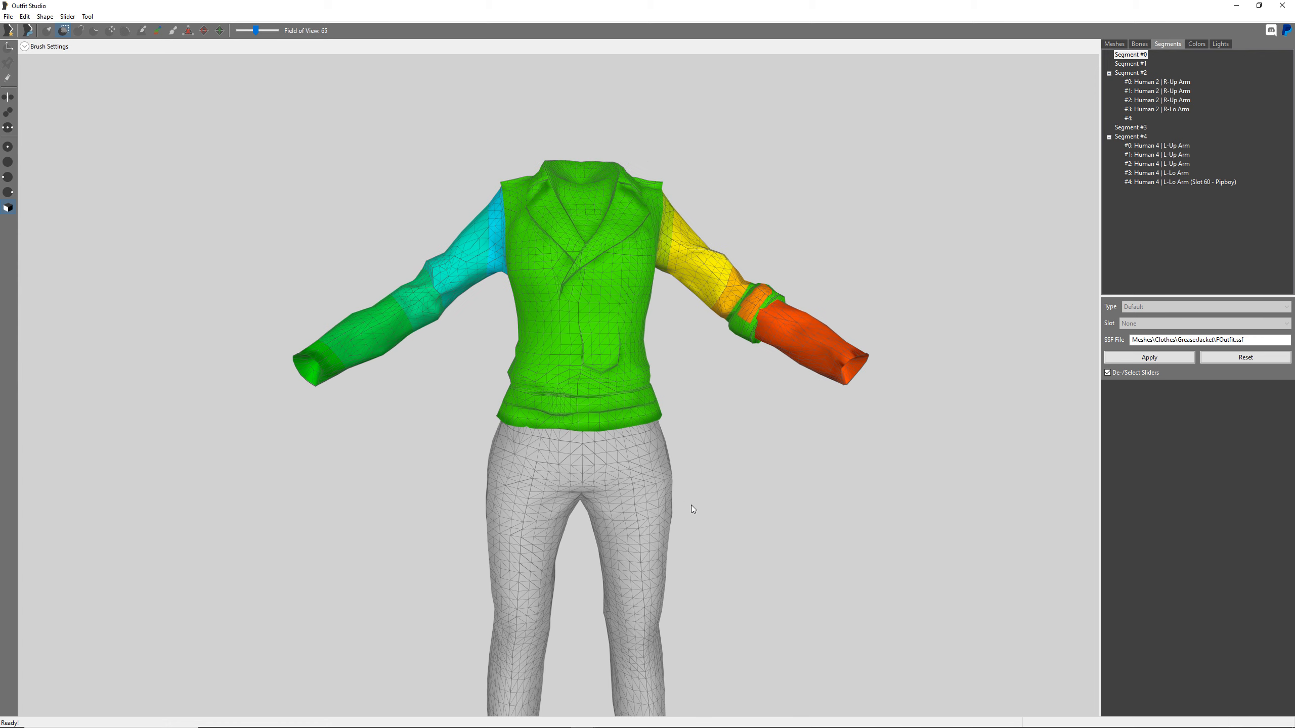
pyautogui.scroll(3, 688, 509)
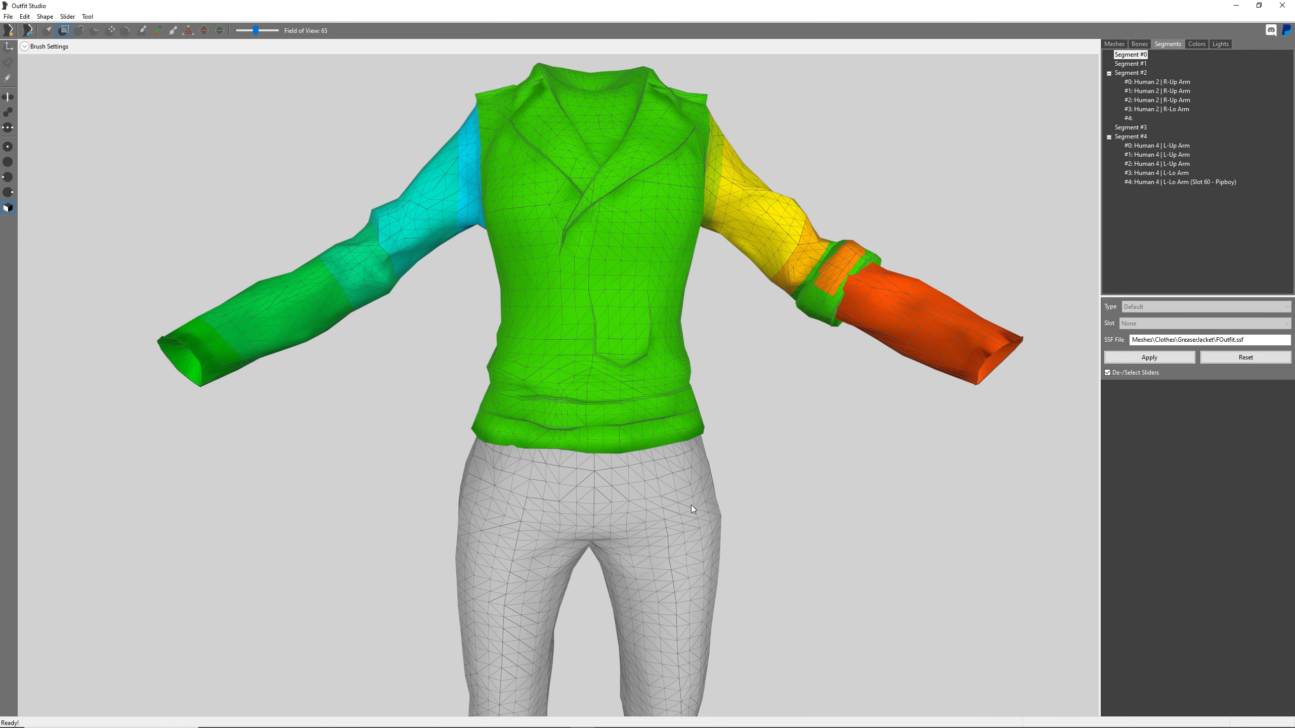
pyautogui.scroll(-3, 714, 480)
pyautogui.scroll(-1, 681, 464)
pyautogui.moveTo(673, 474); pyautogui.dragTo(528, 481, button='right')
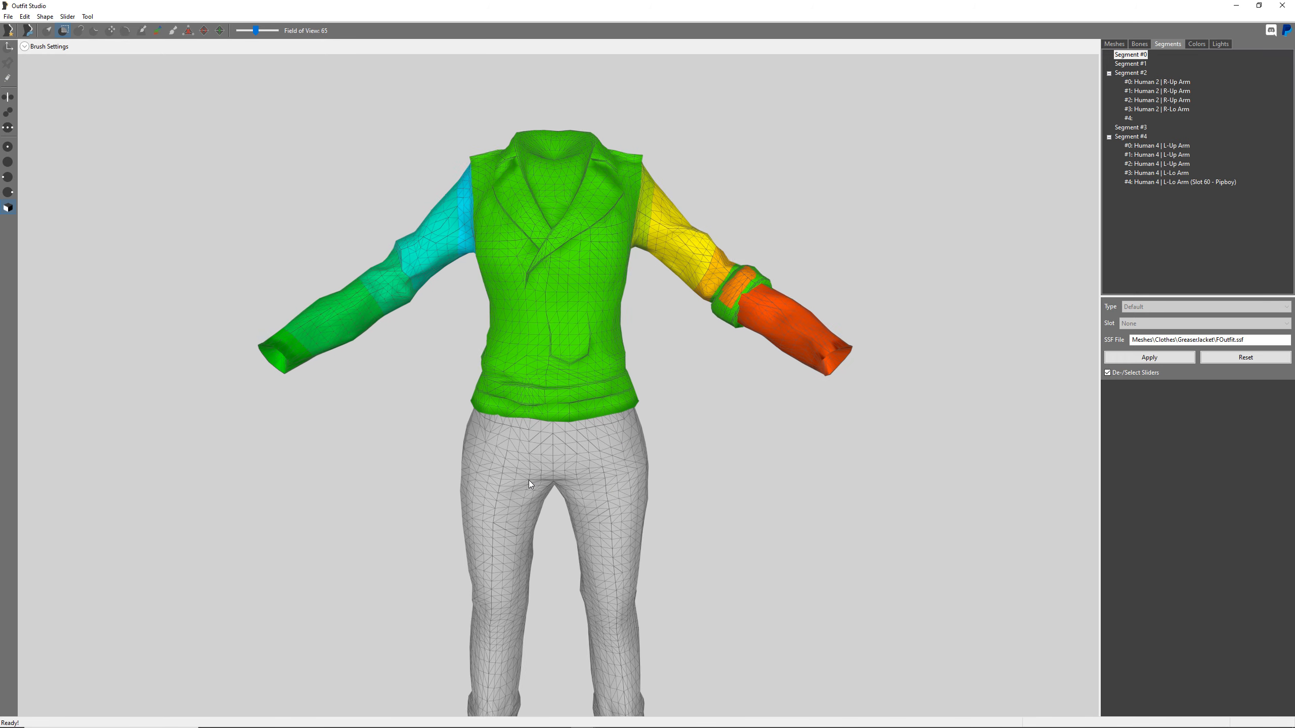
pyautogui.scroll(-2, 695, 482)
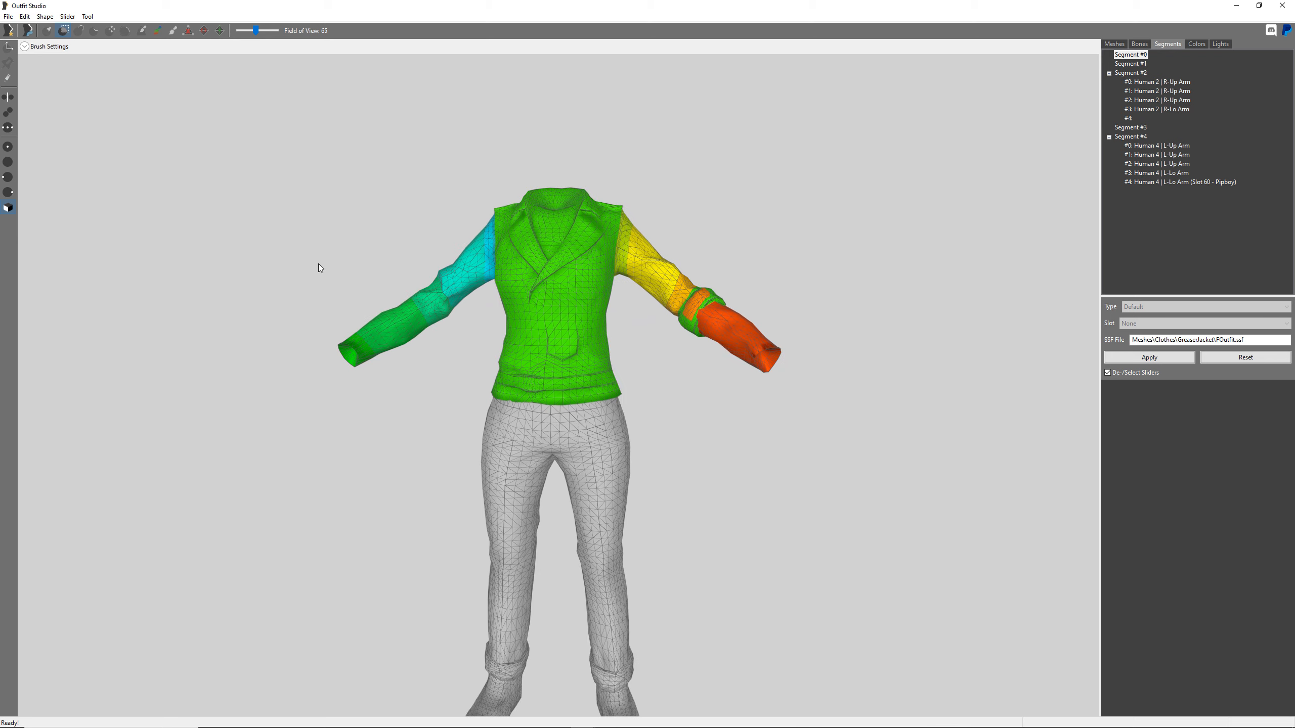
pyautogui.moveTo(602, 512); pyautogui.dragTo(626, 442, button='middle')
pyautogui.moveTo(738, 417); pyautogui.dragTo(700, 385, button='right')
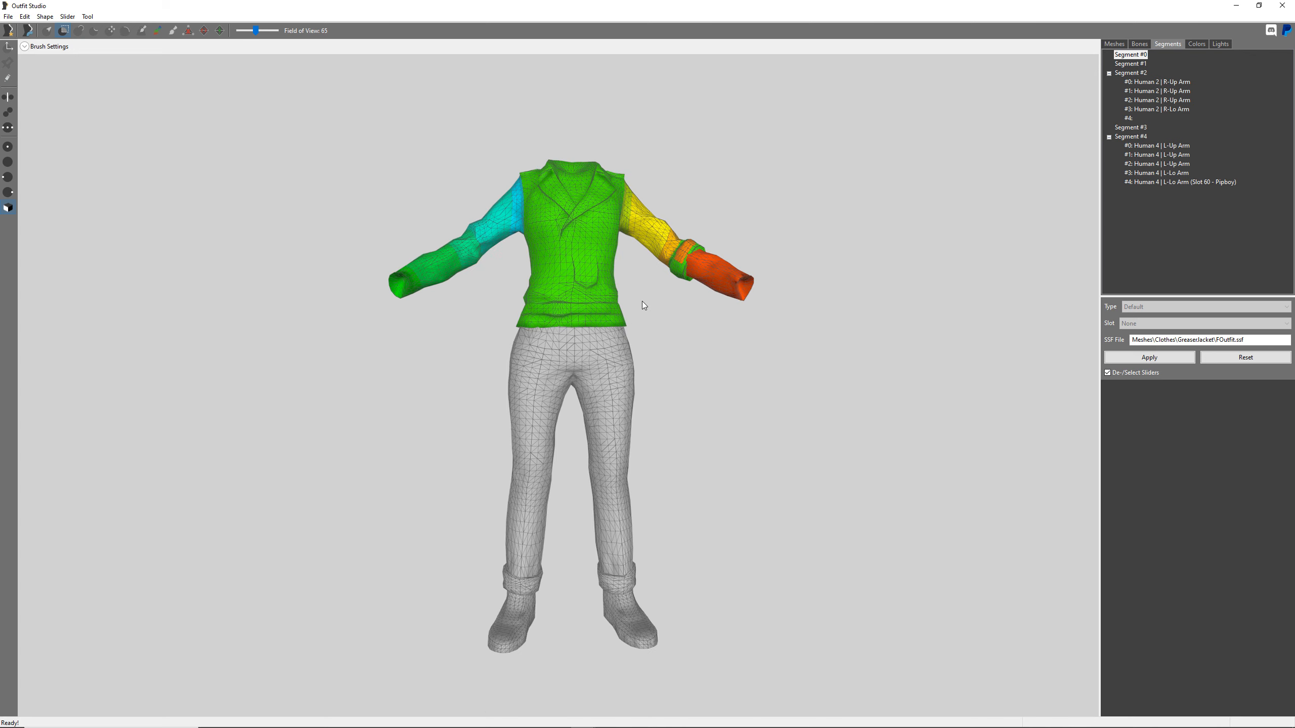
pyautogui.scroll(5, 635, 400)
pyautogui.moveTo(615, 364); pyautogui.dragTo(592, 437, button='middle')
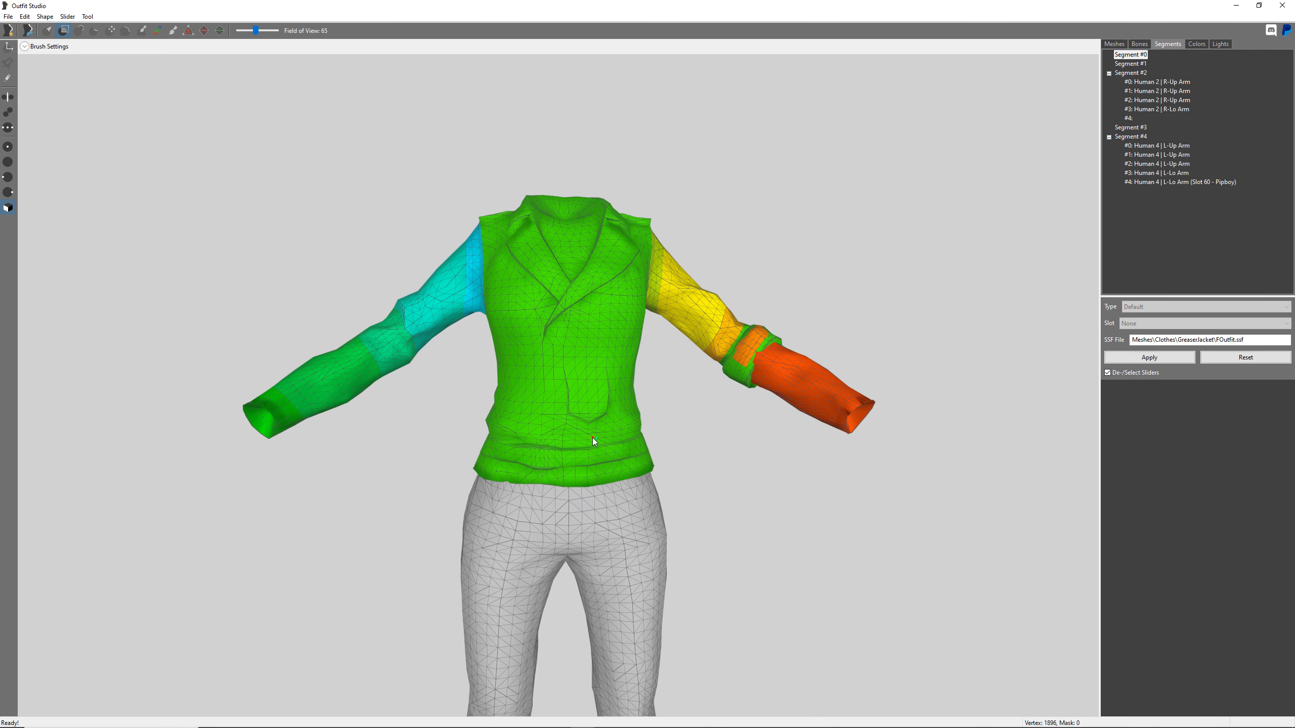
pyautogui.scroll(3, 593, 437)
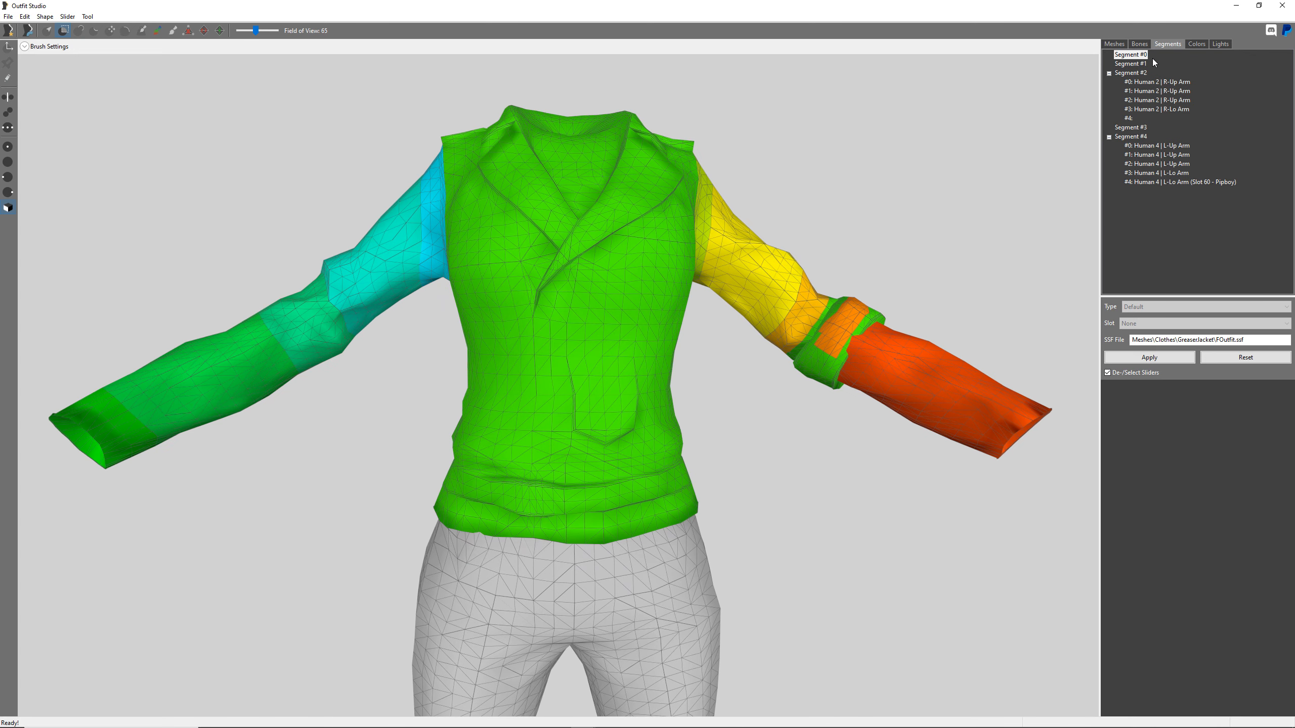
# - Leave the segment view for the outfit's mesh list and inspect the jacket and jeans without segment colours
pyautogui.click(1139, 44)
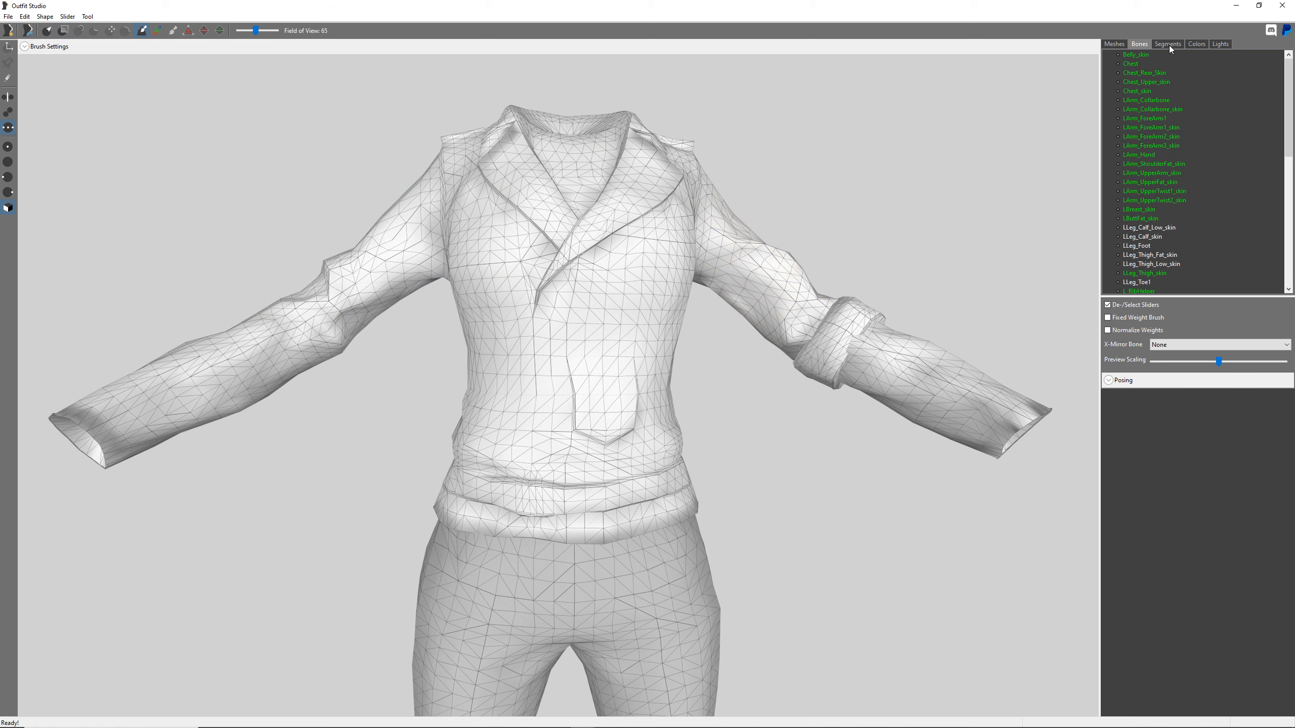
pyautogui.click(1112, 47)
pyautogui.scroll(-6, 775, 275)
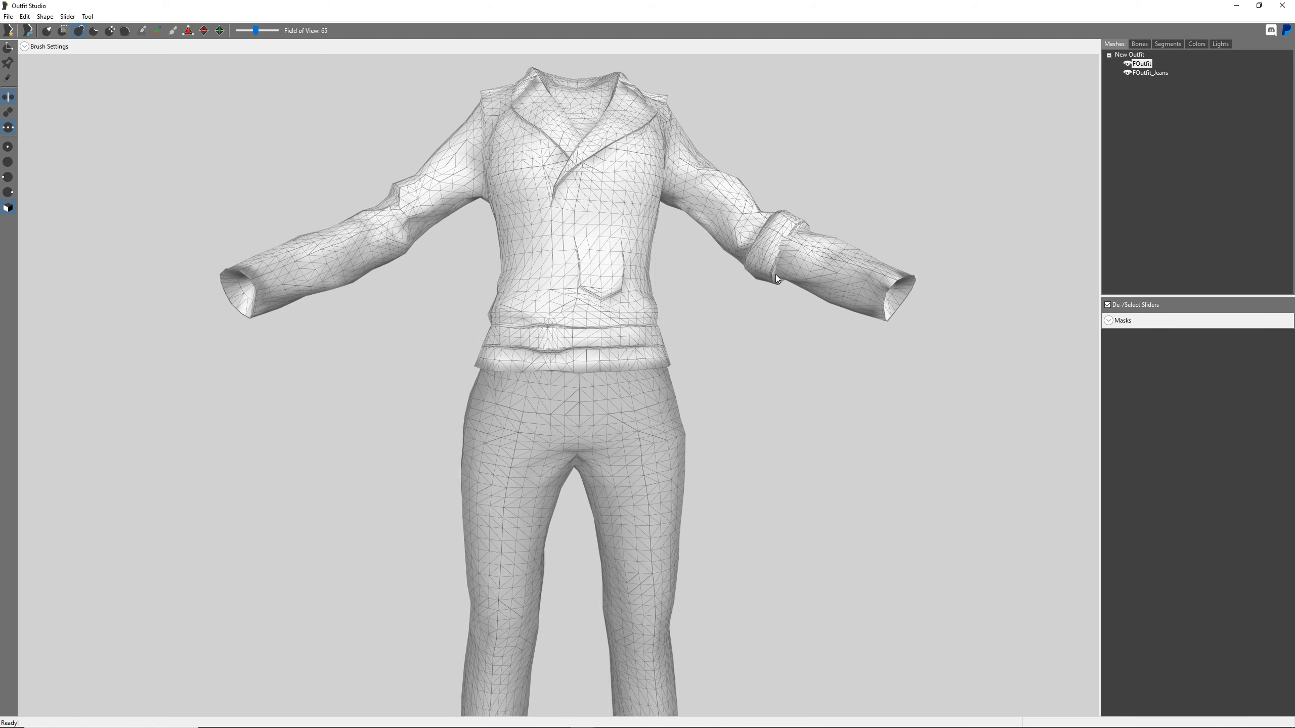
pyautogui.moveTo(735, 364); pyautogui.dragTo(699, 400, button='right')
pyautogui.scroll(4, 700, 429)
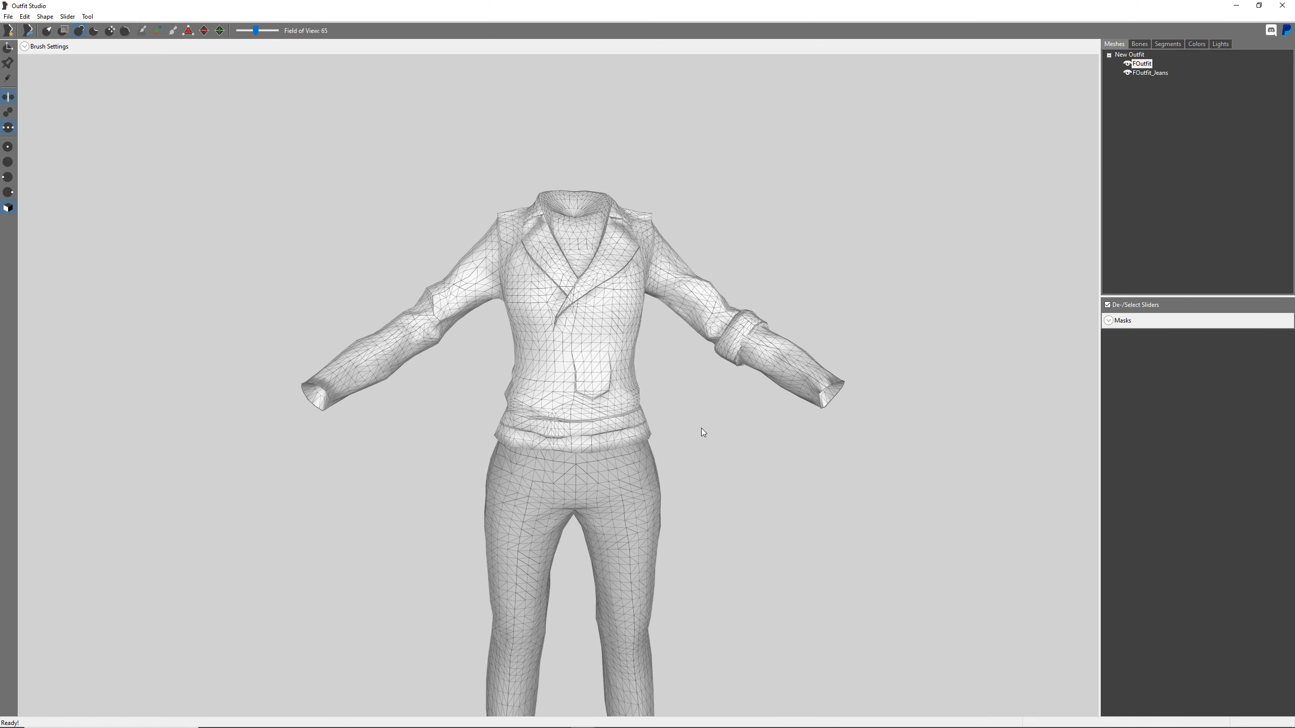